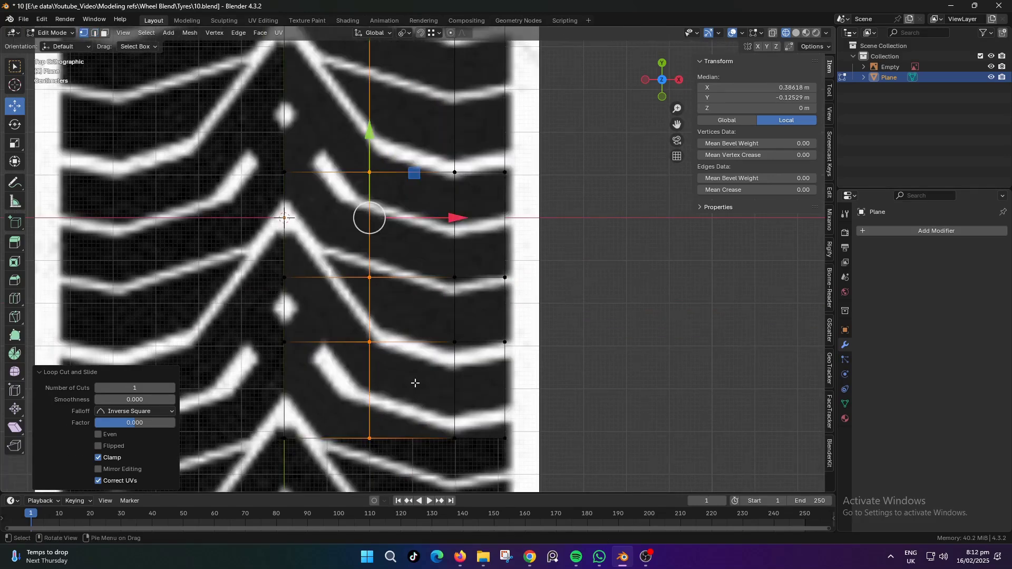
Delete the bottom row of faces from the plane
key(3)
drag(542, 458, 204, 371)
key(x)
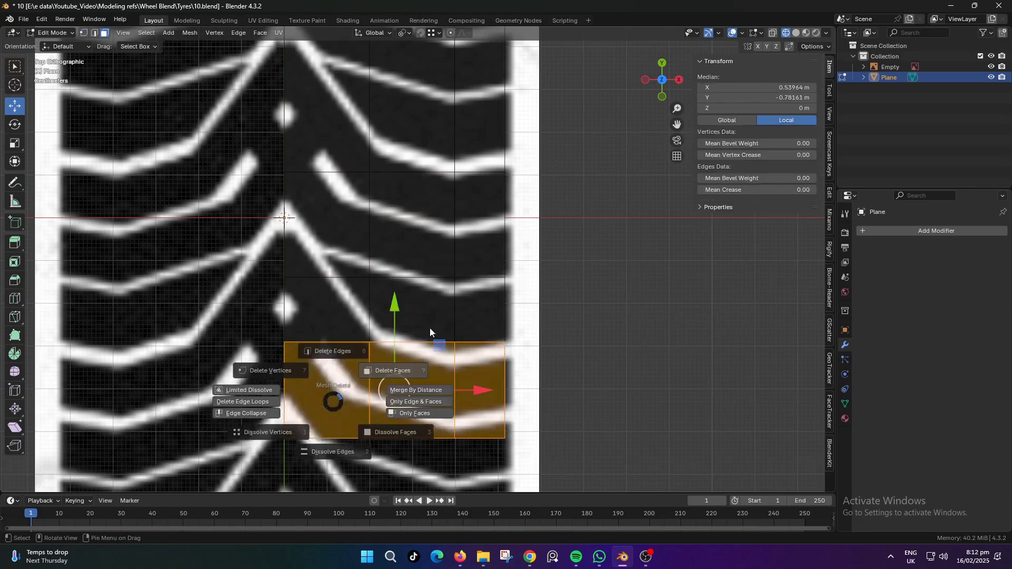
click(429, 332)
shift+middle_drag(400, 177, 419, 310)
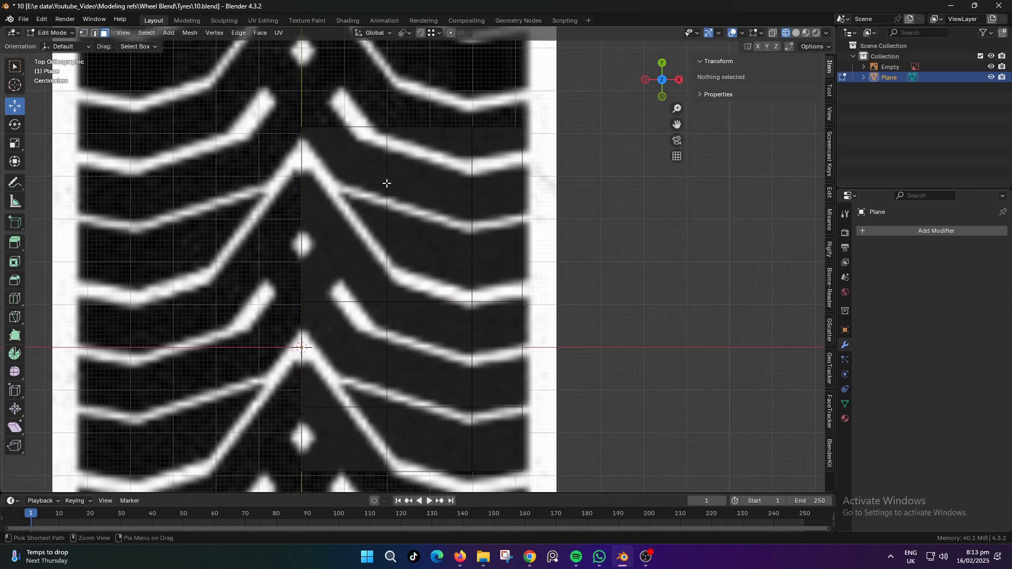
Add two horizontal loop cuts across the plane's top face row at about Y 0.78 m and 0.33 m
key(ctrl+r)
click(386, 183)
click(385, 146)
key(1)
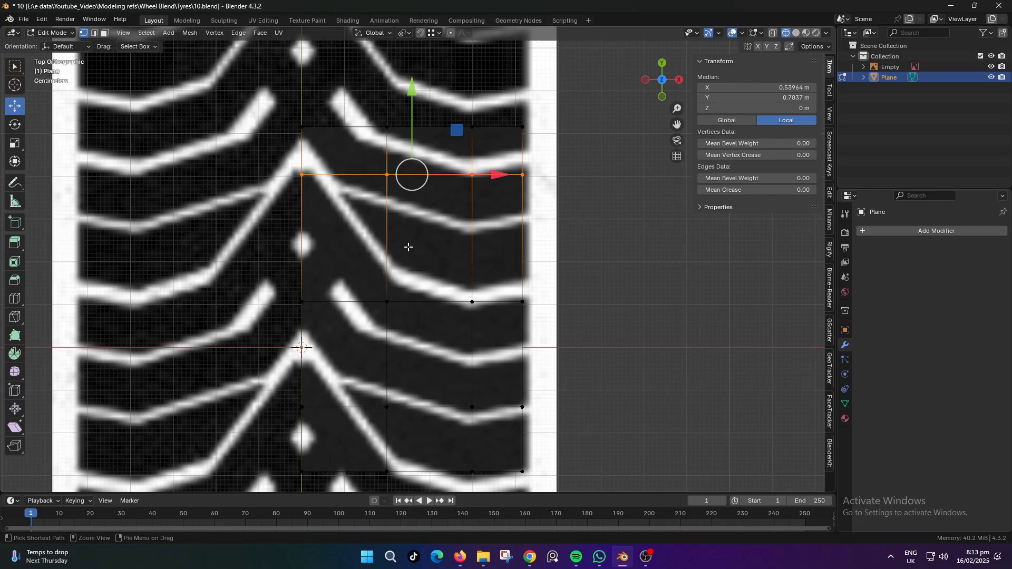
key(g)
key(g)
click(416, 284)
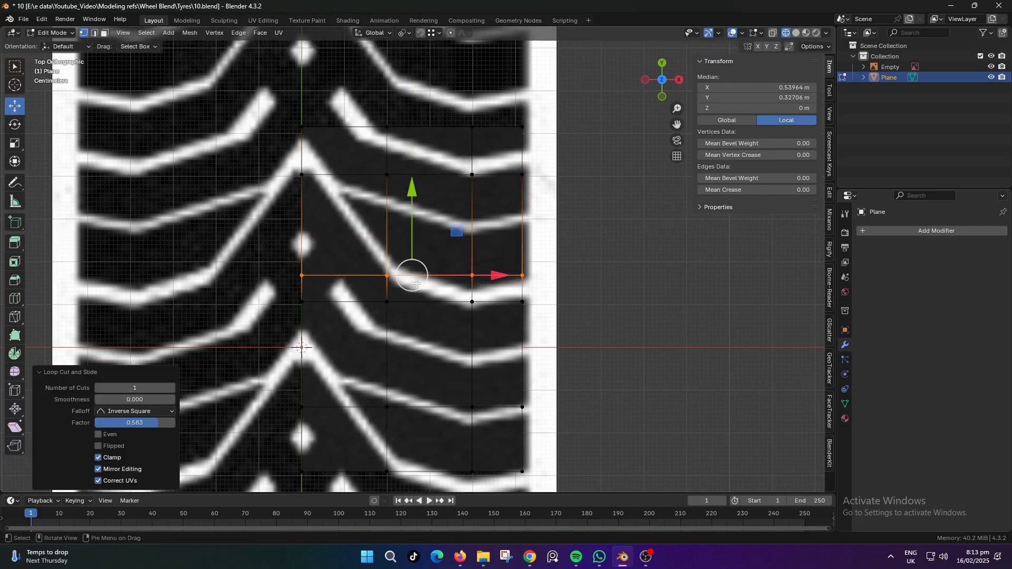
Add a vertical loop cut close to the centre line, at about X 0.046 m
click(388, 274)
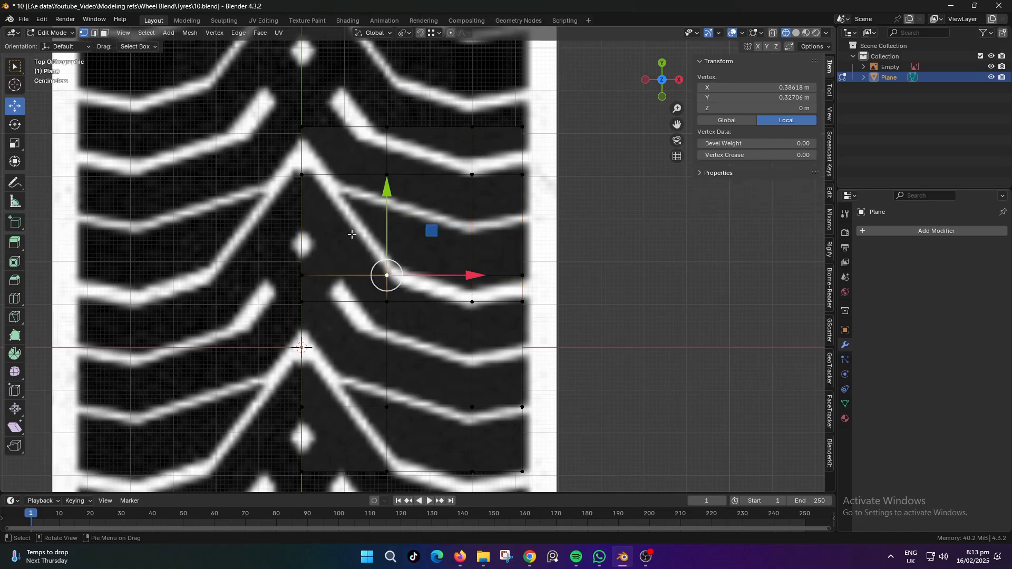
key(ctrl+r)
click(318, 177)
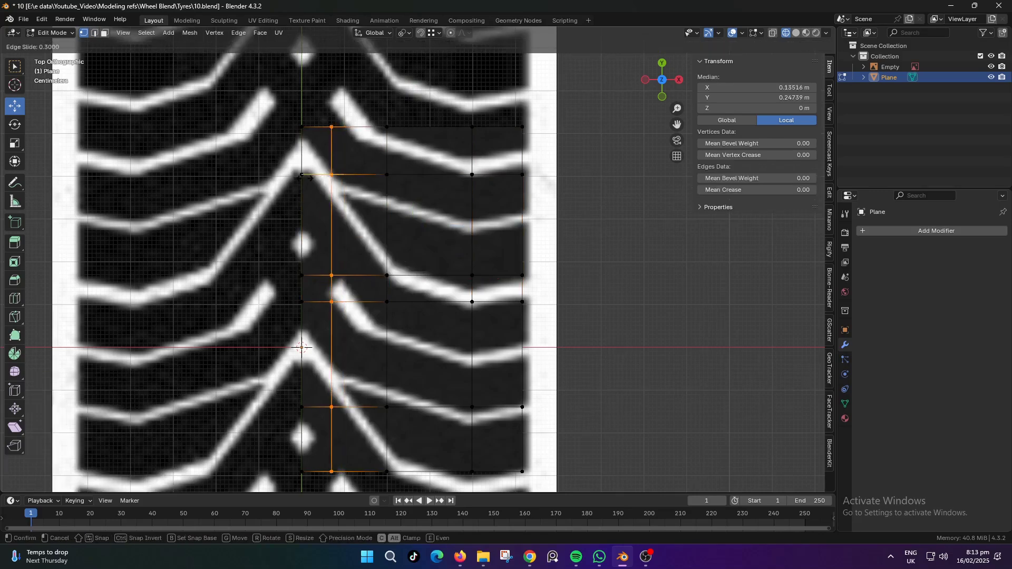
click(285, 180)
Connect the vertices near the centre peak, inner bend and outer bend to cut diagonal edges along the thick groove
click(312, 175)
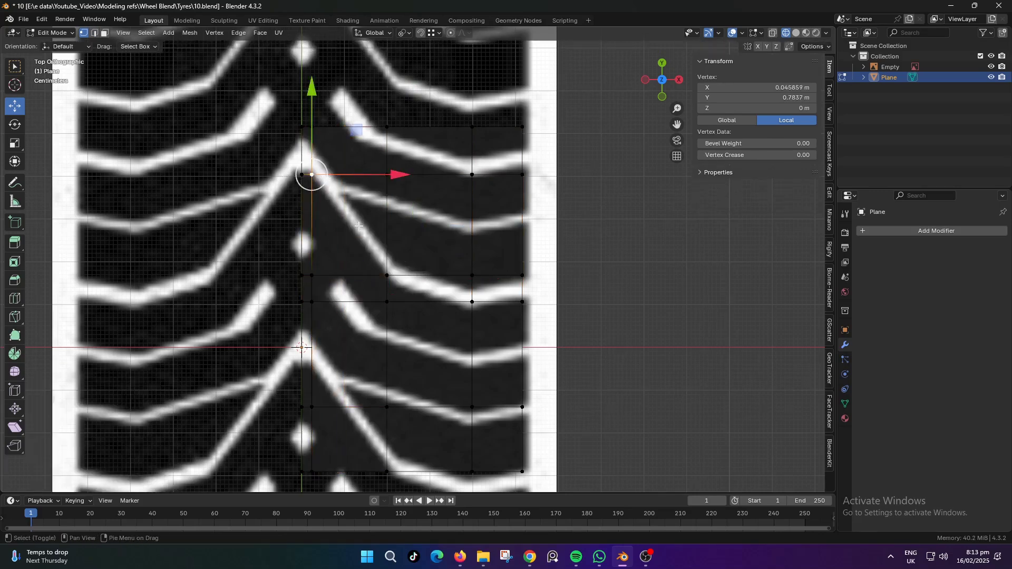
shift+click(386, 274)
click(389, 277)
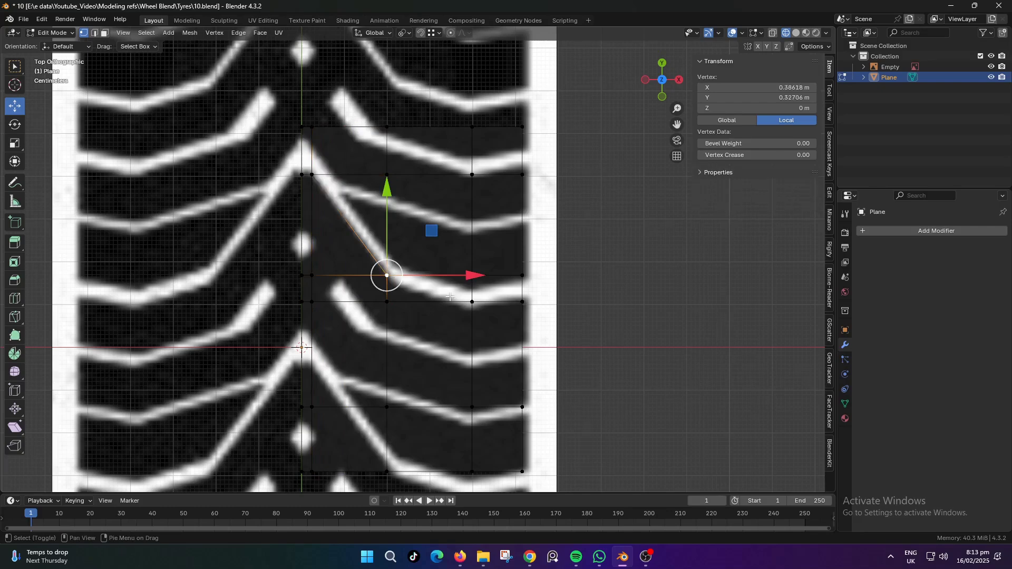
shift+click(474, 302)
key(j)
click(471, 302)
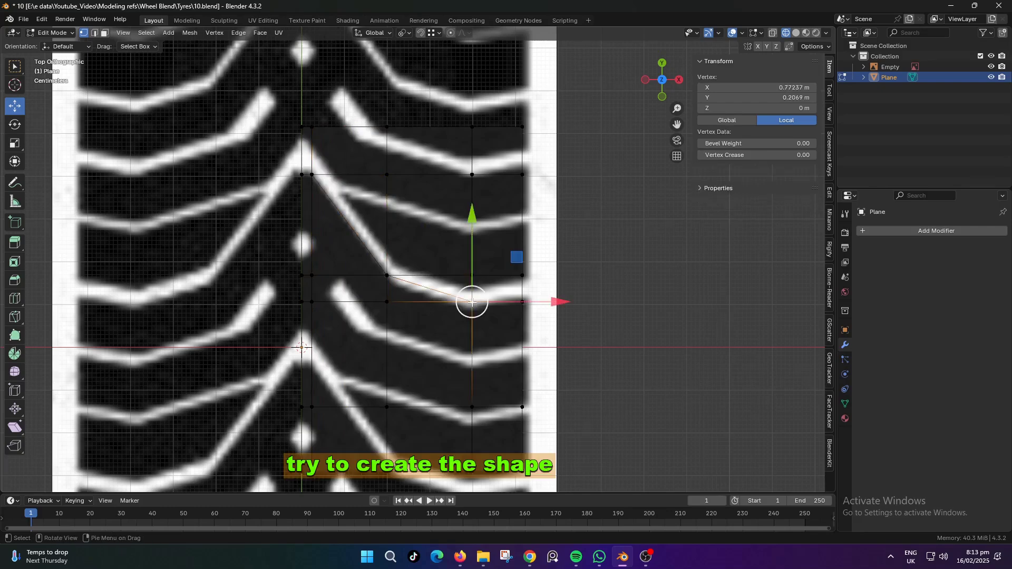
Delete the faces above the new diagonal edges, outside the narrow centre strip
key(3)
drag(347, 135, 497, 240)
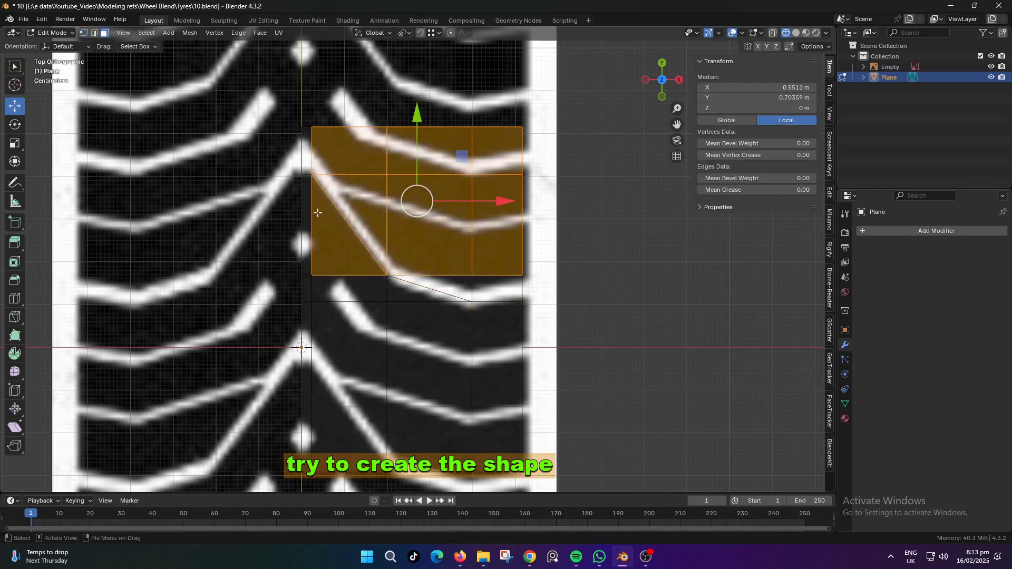
ctrl+drag(317, 213, 393, 272)
shift+drag(458, 280, 509, 291)
key(x)
key(f)
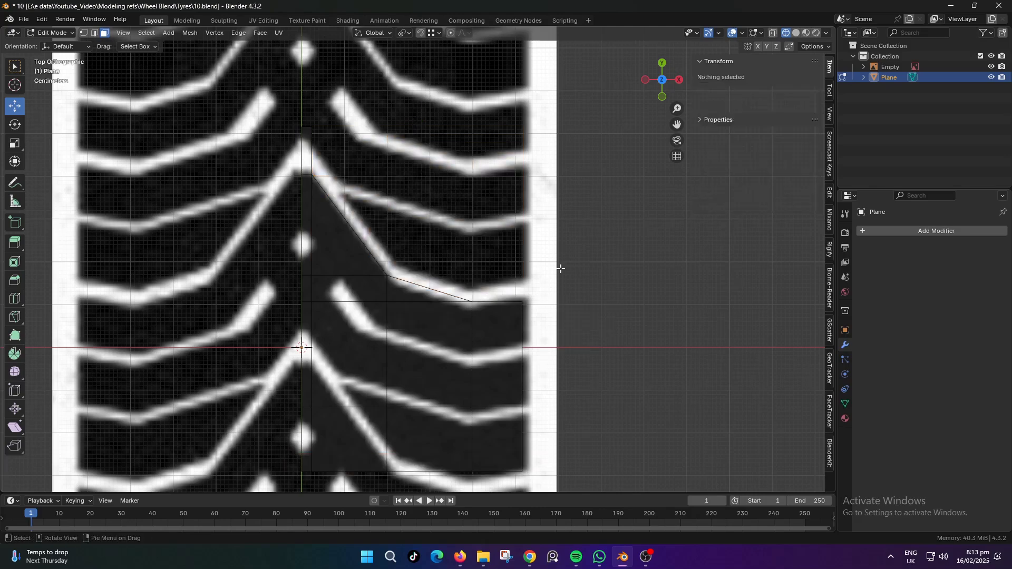
Dissolve the redundant horizontal edges running from the outer bend to the centre line
scroll(447, 321, up, 2)
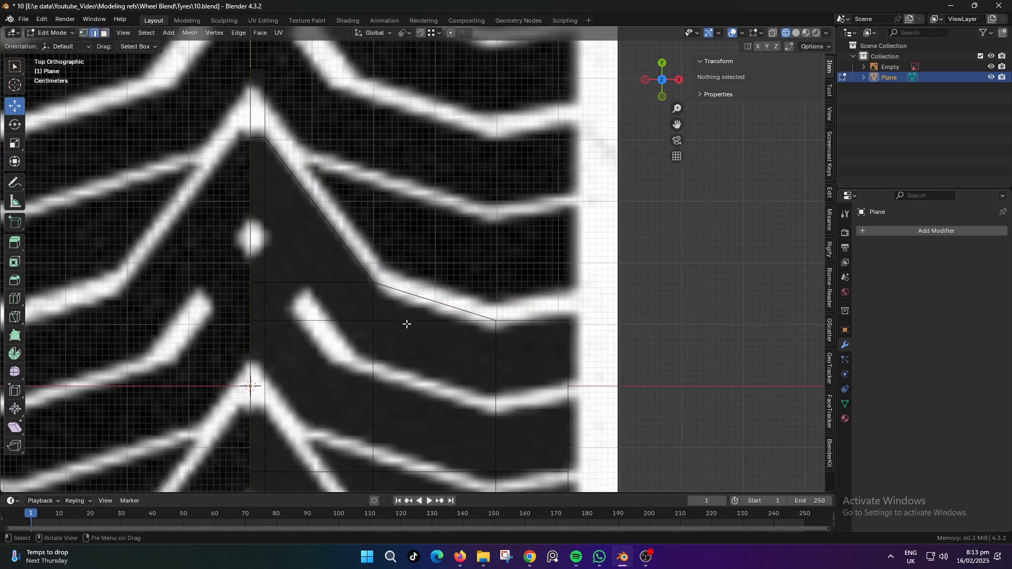
click(406, 323)
ctrl+click(260, 320)
key(x)
key(i)
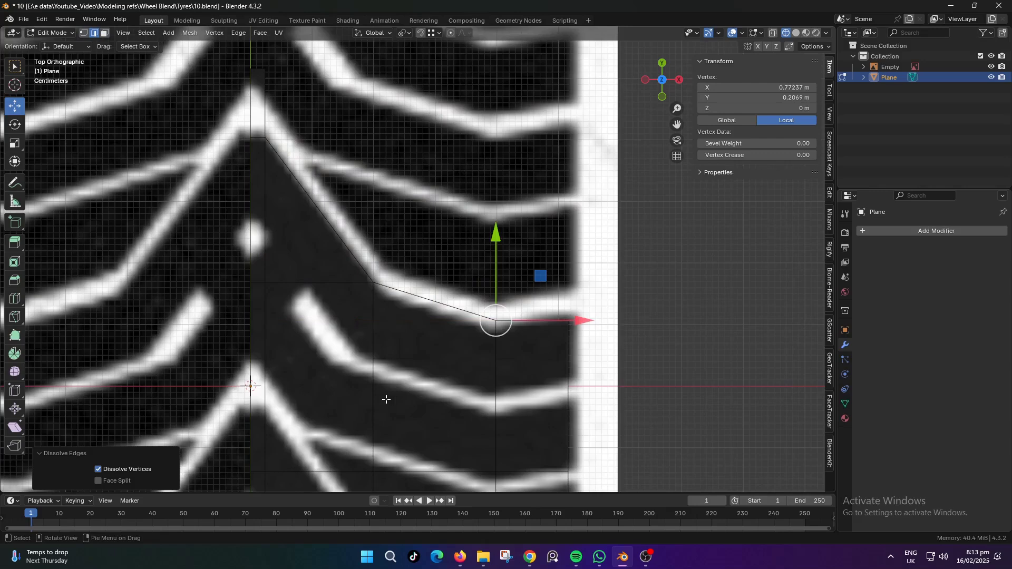
Show the mesh in solid shading with X-ray enabled and return to vertex selection with nothing selected
shift+middle_drag(413, 365, 396, 249)
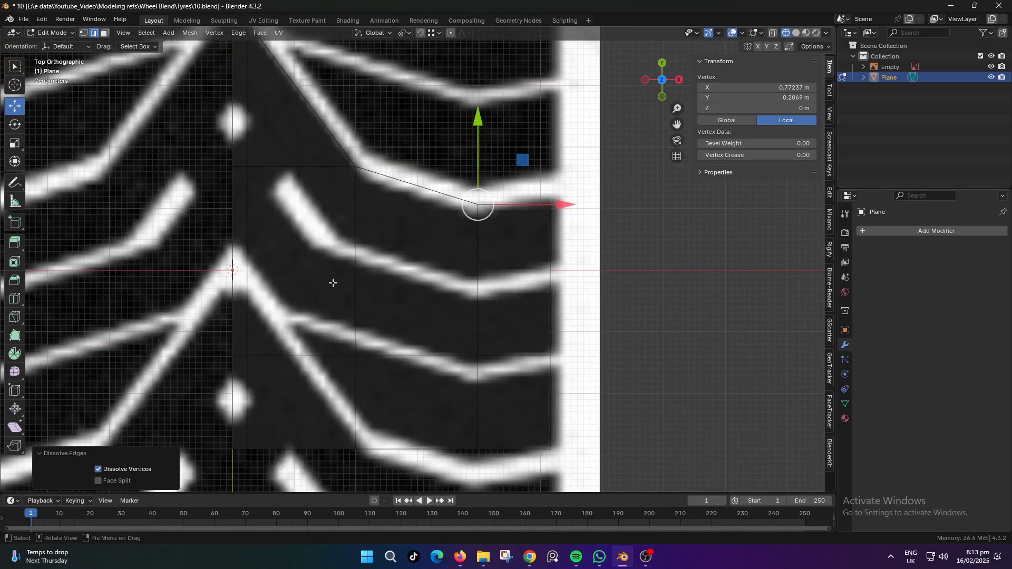
key(shift+z)
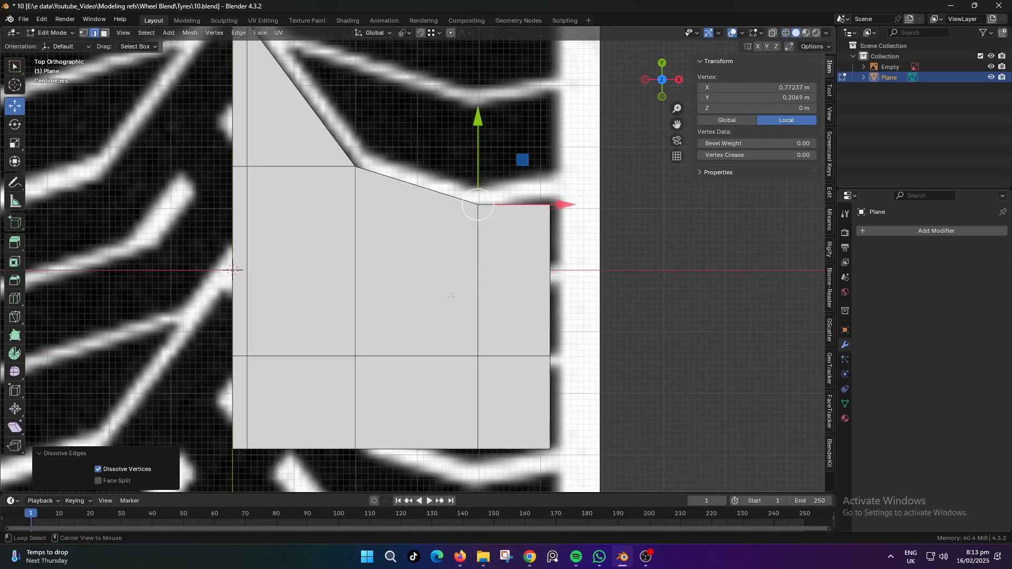
key(alt+z)
scroll(453, 300, down, 1)
key(1)
click(599, 335)
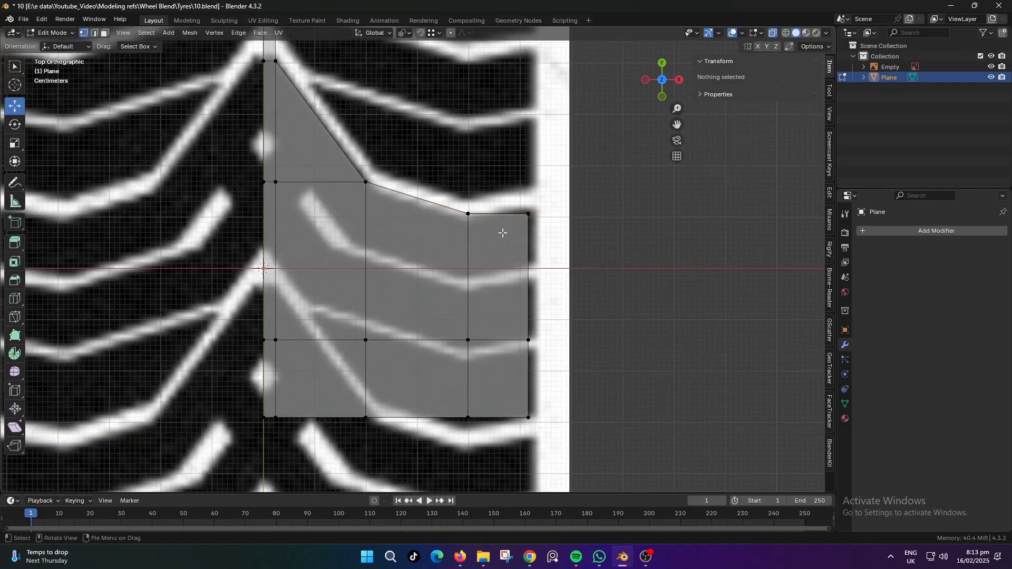
Lower the bottom edge's outer-bend vertex to the groove and raise the two bottom vertices at the centre line
click(469, 215)
scroll(471, 369, up, 1)
shift+middle_drag(474, 437, 454, 302)
click(454, 307)
drag(454, 227, 455, 237)
shift+middle_drag(369, 253, 419, 305)
drag(239, 323, 444, 379)
drag(321, 281, 321, 258)
Slide the bottom edge's inner-bend vertex outward onto the groove with a factor of 0.192
drag(363, 317, 408, 358)
key(g)
key(g)
click(432, 364)
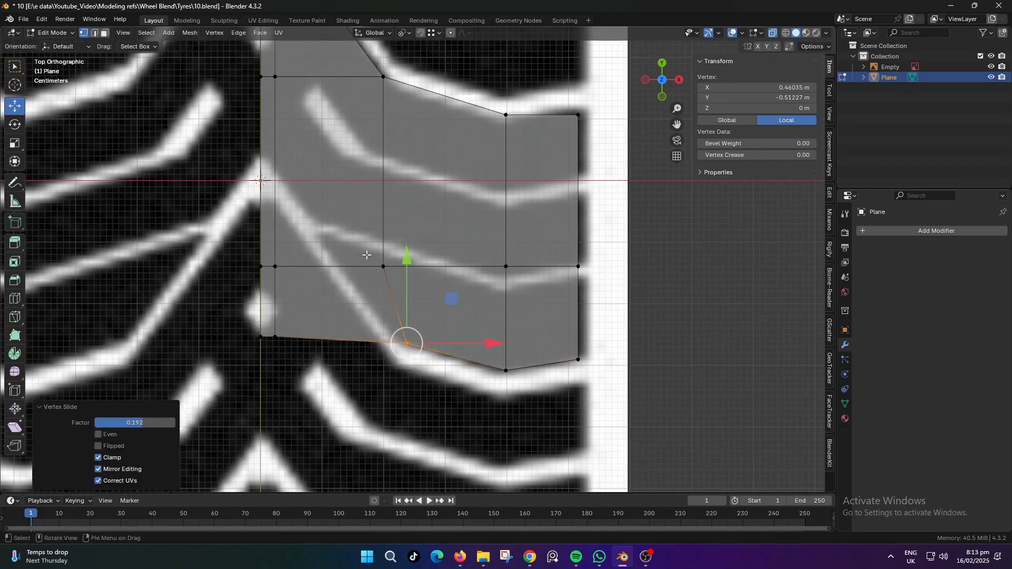
Slide the inner, bend and outer vertices of the lower horizontal row down to the thin groove
drag(368, 253, 415, 286)
key(g)
key(g)
click(427, 290)
drag(482, 243, 526, 285)
key(g)
key(g)
click(525, 299)
drag(562, 228, 599, 285)
key(g)
key(g)
click(593, 296)
Raise the row's inner vertex slightly and slide its two centre-line vertices up with a factor of 0.247
click(396, 266)
drag(398, 183, 399, 173)
drag(239, 244, 315, 289)
key(g)
key(g)
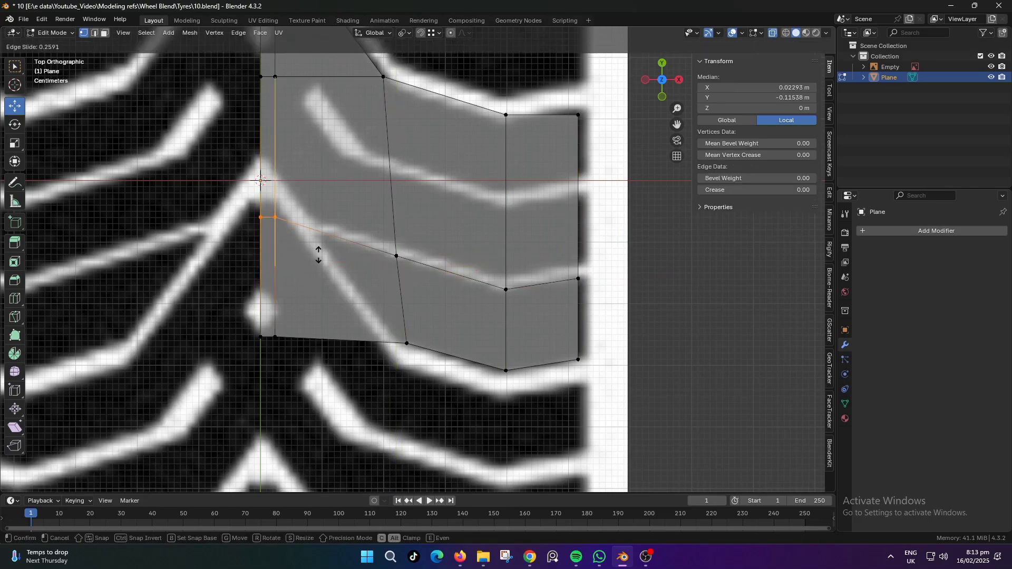
click(319, 254)
Add a vertical loop cut where the thin groove meets the thick diagonal groove
shift+middle_drag(327, 225, 373, 303)
scroll(390, 339, down, 1)
scroll(397, 327, up, 2)
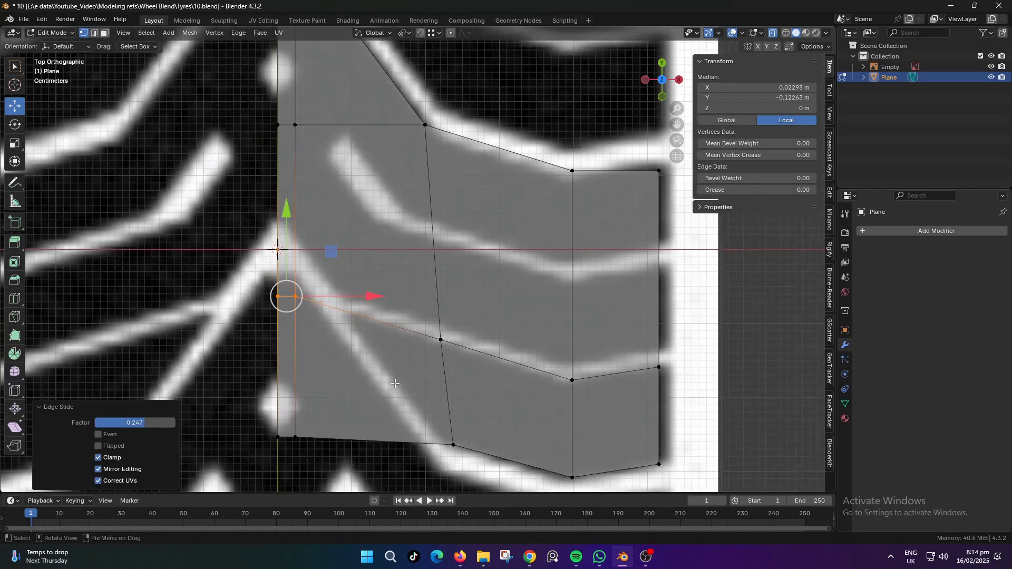
shift+middle_drag(404, 400, 404, 361)
click(451, 403)
key(ctrl+r)
click(349, 286)
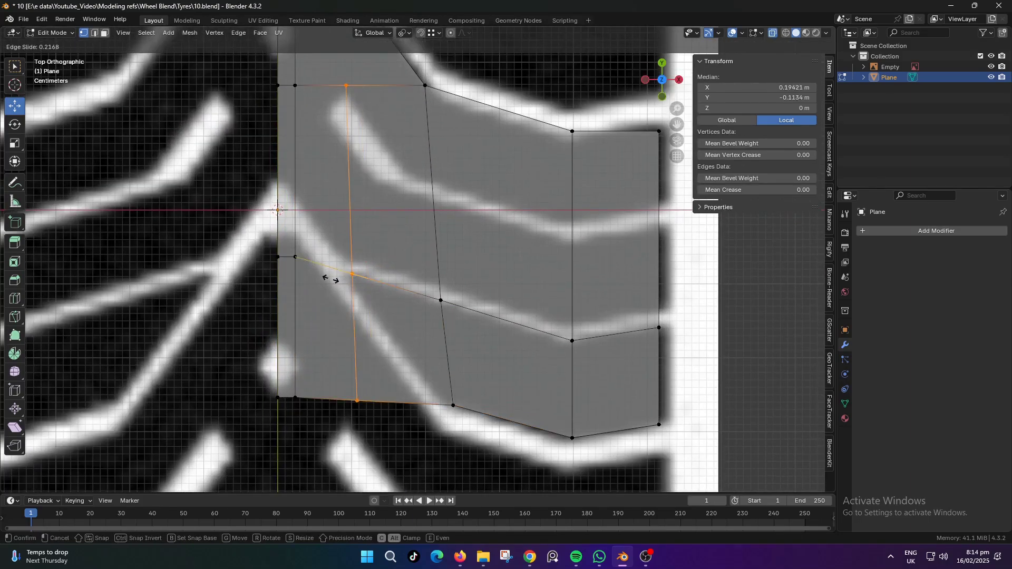
click(327, 279)
Connect the groove junction vertex to the lower inner-bend vertex and delete the faces below the diagonal near the centre
click(347, 273)
shift+click(452, 405)
key(j)
key(3)
drag(275, 312, 388, 415)
key(x)
click(421, 392)
Move the two lowest centre-line vertices up to the peak of the chevron groove
key(1)
shift+middle_drag(302, 279, 315, 352)
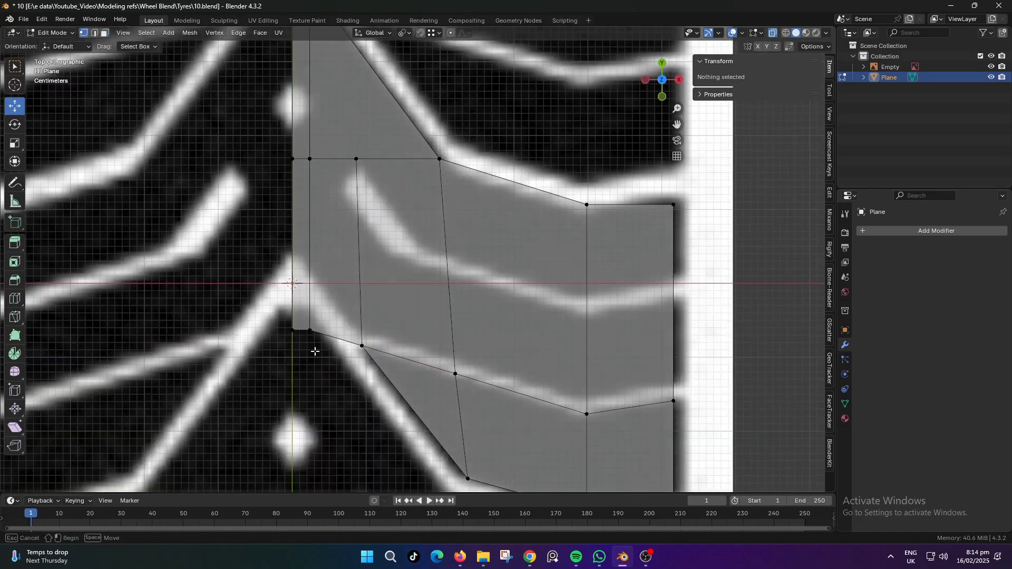
drag(319, 351, 283, 310)
drag(298, 252, 292, 186)
click(361, 346)
shift+middle_drag(362, 346, 307, 474)
click(302, 287)
drag(303, 204, 304, 210)
key(ctrl+z)
Add two horizontal loop cuts across the middle row, one above and one below the short curved groove
key(ctrl+r)
click(295, 352)
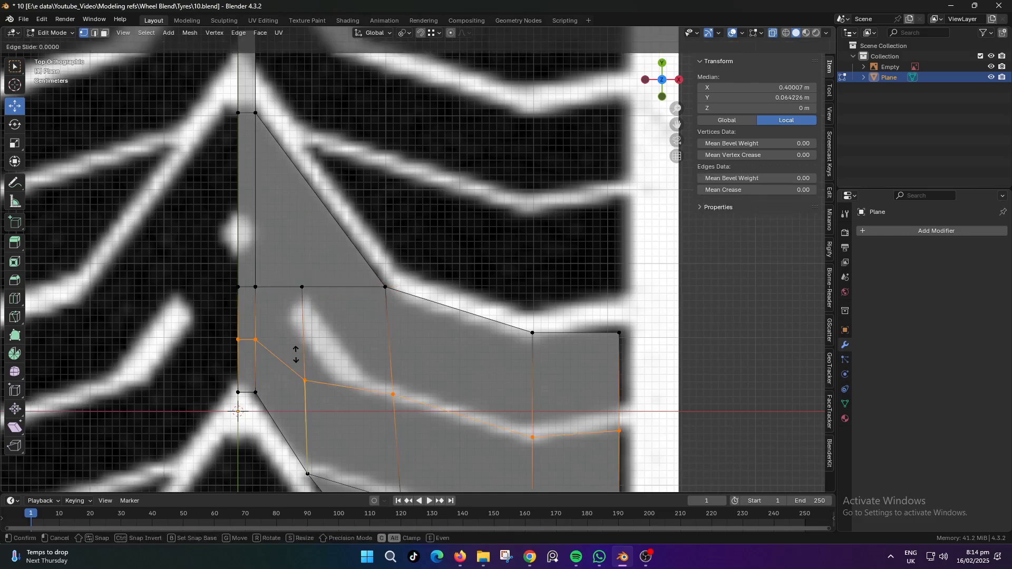
right_click(295, 352)
shift+middle_drag(303, 352, 279, 288)
key(g)
key(g)
click(494, 343)
key(ctrl+r)
click(509, 373)
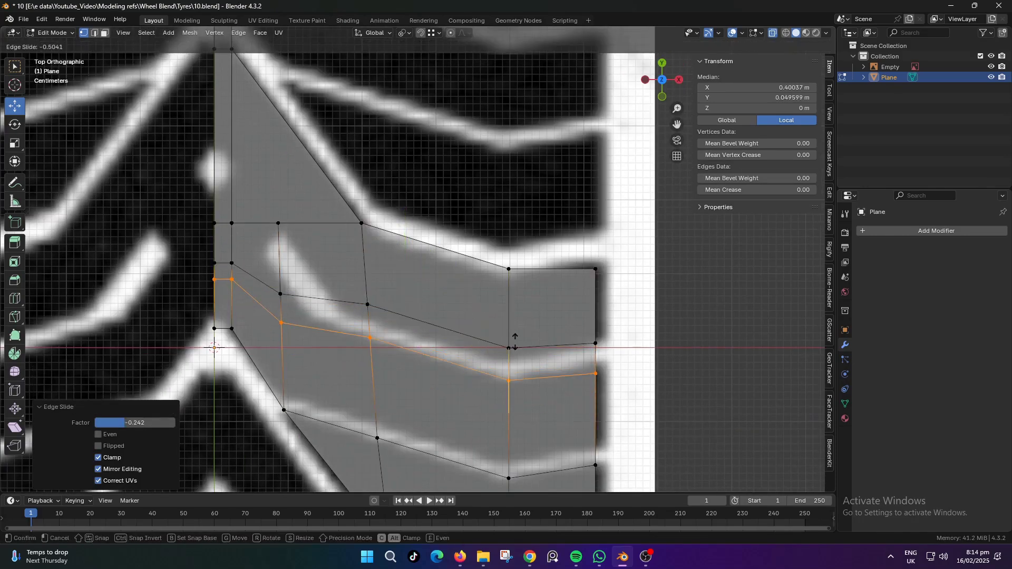
click(513, 340)
Slide the upper loop's inner edges fully onto the edge row above, then merge all overlapping vertices by distance
key(2)
click(222, 325)
shift+click(277, 352)
key(g)
key(g)
click(344, 269)
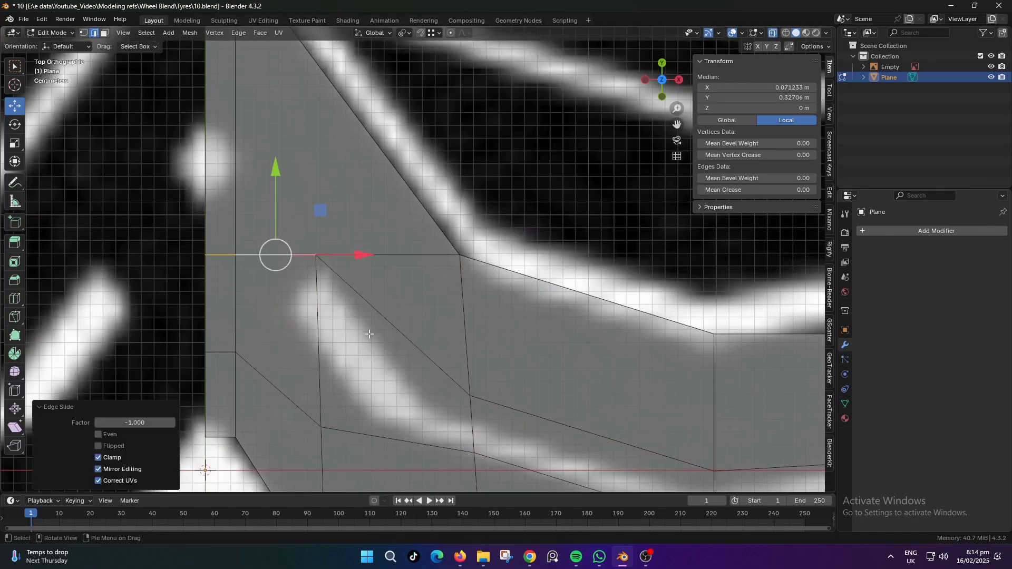
key(a)
key(m)
key(b)
scroll(370, 334, down, 3)
Knife a vertical cut from the merged vertex above the curved groove up to the diagonal edge
key(1)
click(359, 256)
shift+middle_drag(359, 256, 413, 228)
key(j)
key(k)
click(398, 333)
key(a)
click(399, 183)
key(Return)
Slide the lower groove loop's three innermost vertices downward along their edges
scroll(336, 277, up, 1)
shift+middle_drag(399, 323, 352, 329)
click(352, 310)
ctrl+click(274, 257)
key(g)
key(g)
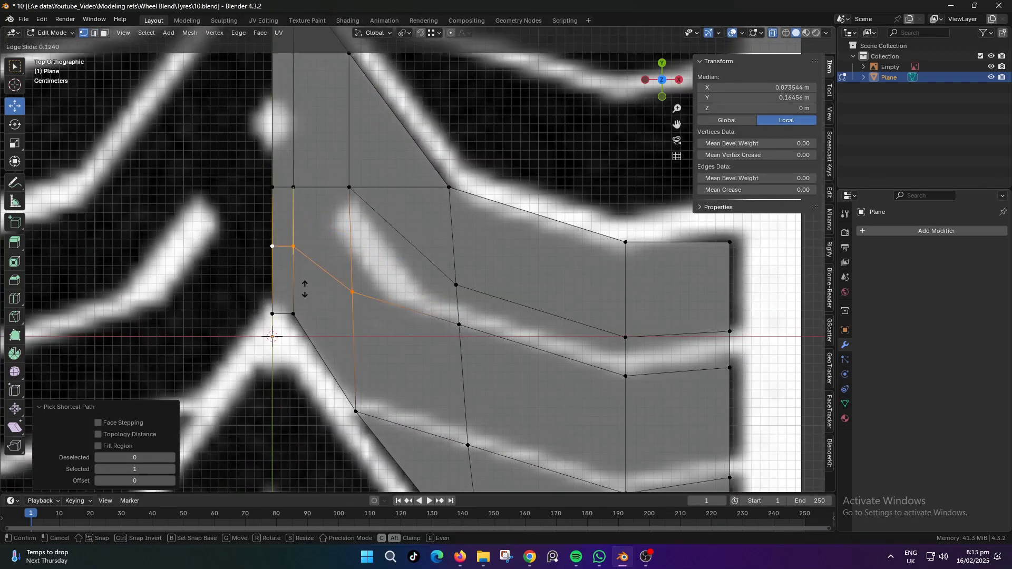
click(305, 297)
Add a vertical loop cut through the bend of the curved groove
key(ctrl+r)
click(408, 296)
click(398, 300)
Slide the groove's lower inner vertex up to its tip and shift it left and slightly up to fit the outline
click(352, 306)
key(g)
key(g)
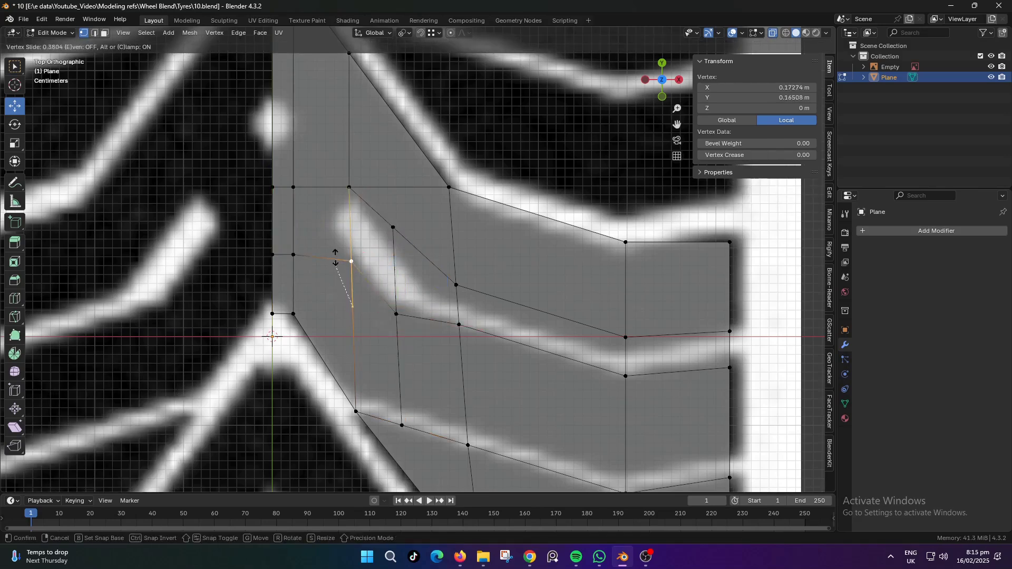
click(340, 232)
drag(428, 235, 413, 235)
drag(334, 152, 334, 139)
Slide the two adjoining centre-line vertices up level with the groove tip, using a factor of 0.496
drag(262, 246, 306, 269)
key(g)
key(g)
click(315, 231)
scroll(378, 371, down, 1)
shift+middle_drag(379, 371, 357, 286)
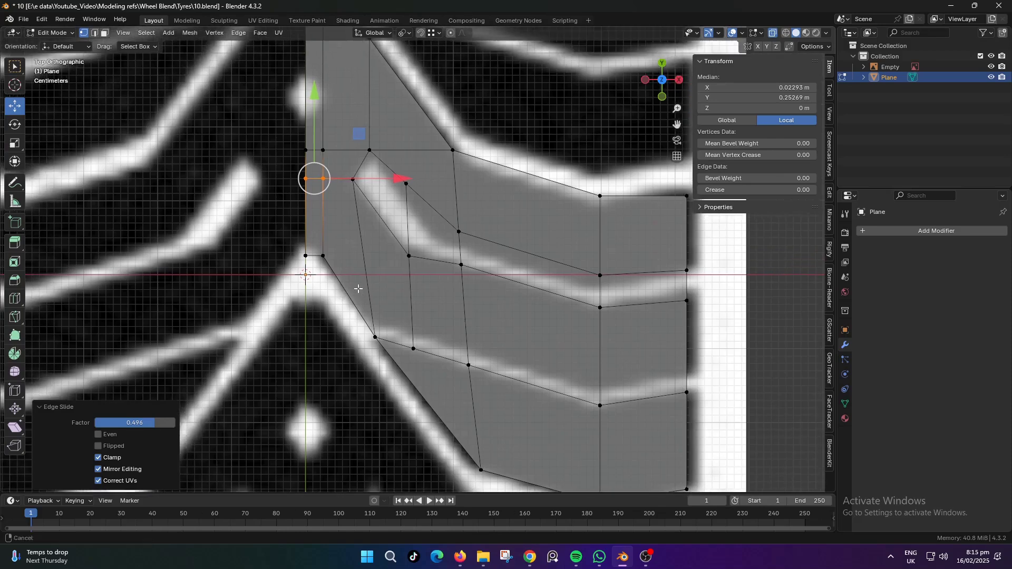
Reposition the vertices on the upper and lower edges of the curved groove's bend to follow its outline
click(305, 322)
shift+middle_drag(420, 364, 417, 355)
click(407, 247)
drag(407, 163, 409, 154)
click(405, 174)
drag(405, 118, 456, 153)
click(457, 223)
Slide the vertex pair just outside the bend inward along the groove, then nudge its upper vertex into line
drag(442, 227, 477, 266)
key(g)
key(g)
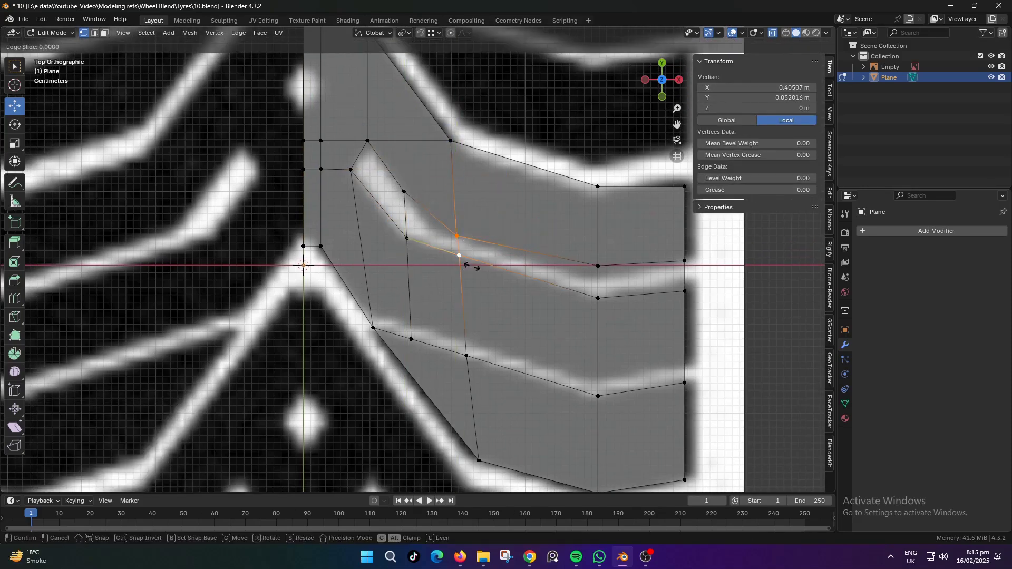
click(455, 258)
click(435, 221)
drag(434, 138, 433, 141)
Slide the edge just outside the curved groove's bend inward, and lower the groove's upper-edge vertex at the outer bend along Y
click(405, 191)
shift+middle_drag(467, 237, 360, 222)
click(489, 250)
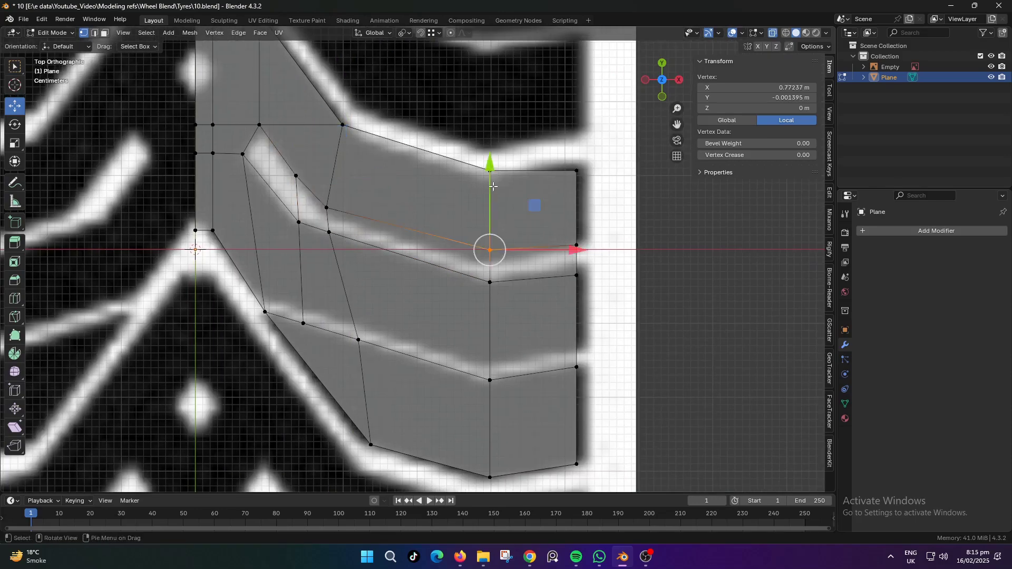
drag(490, 178, 490, 193)
shift+middle_drag(384, 272, 459, 330)
scroll(438, 322, up, 2)
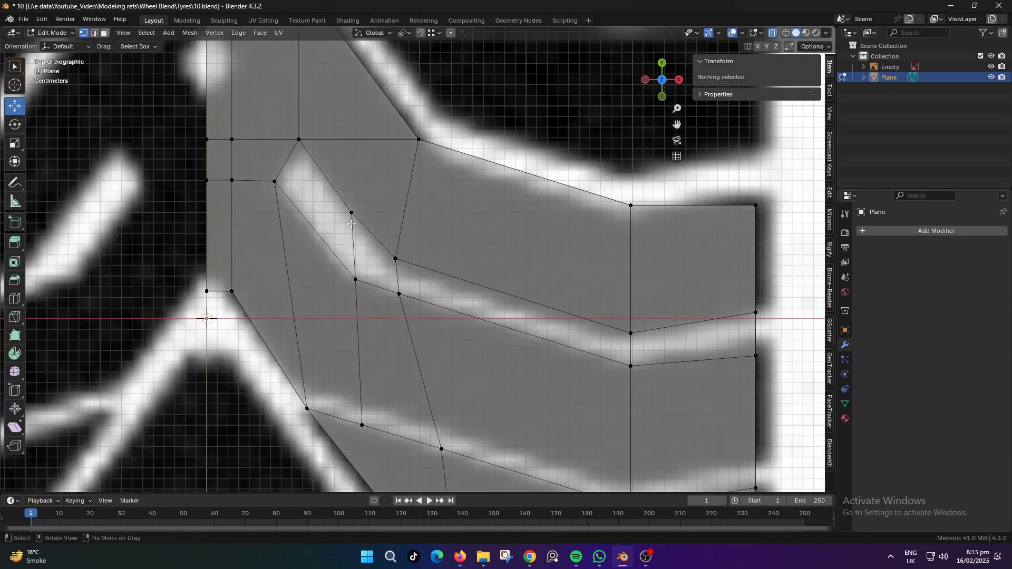
Slide the lower-edge vertex just outside the bend and the matching vertex on the groove below onto their inner neighbours, factor 1.000
key(2)
click(352, 237)
key(1)
click(399, 293)
key(g)
key(g)
scroll(364, 363, down, 1)
click(437, 417)
key(g)
key(g)
click(371, 399)
Slide the inner vertex on the lower groove's edge outward along it, and merge all overlapping vertices by distance
shift+middle_drag(380, 400, 346, 265)
key(g)
key(g)
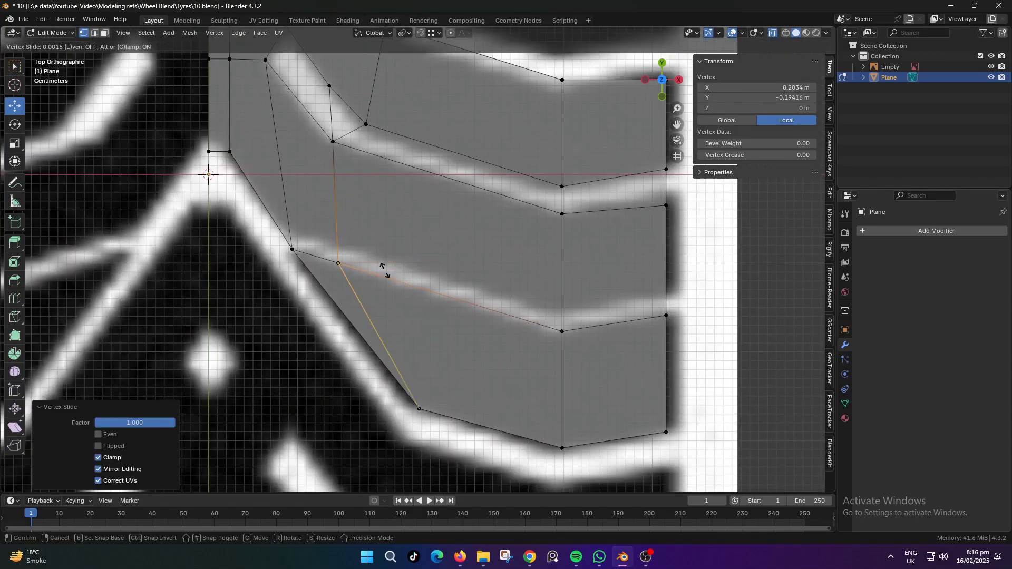
right_click(384, 270)
key(g)
key(g)
click(402, 302)
key(a)
key(n)
key(m)
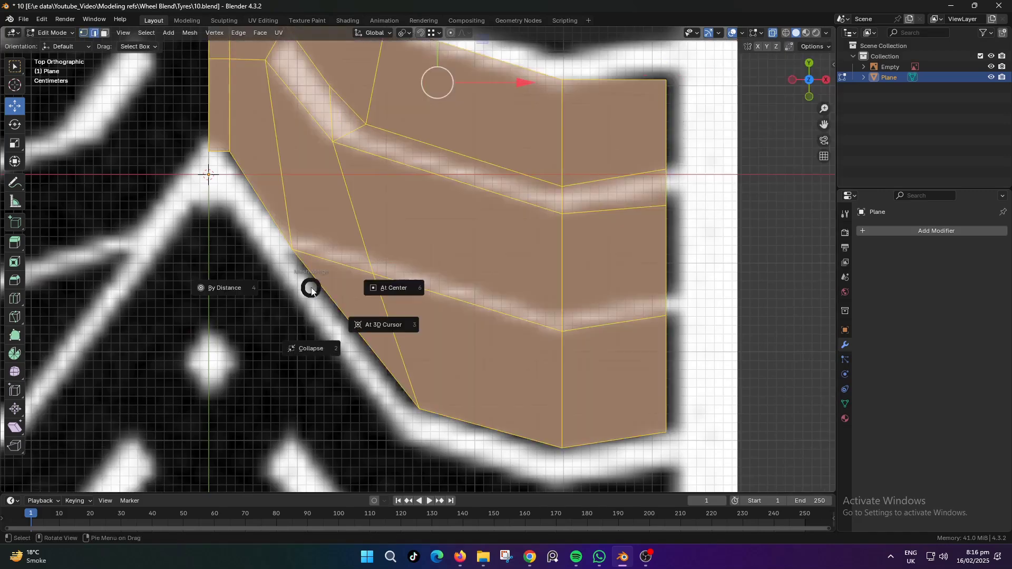
click(226, 287)
Slide the upper-edge vertex at the curved groove's bend outward onto its neighbour and merge all vertices by distance
shift+middle_drag(330, 178, 351, 274)
click(351, 182)
key(g)
key(g)
click(393, 238)
key(a)
key(m)
click(411, 285)
click(316, 239)
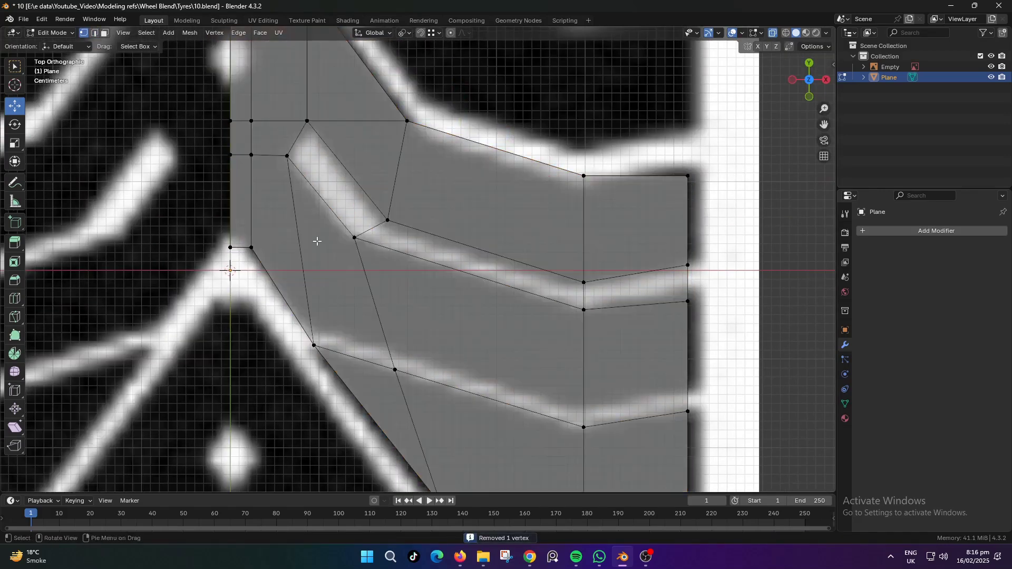
Knife-cut a line above the lower groove from the inner boundary to the outer edge, and slide it to the groove's outline
shift+middle_drag(387, 350, 372, 277)
key(k)
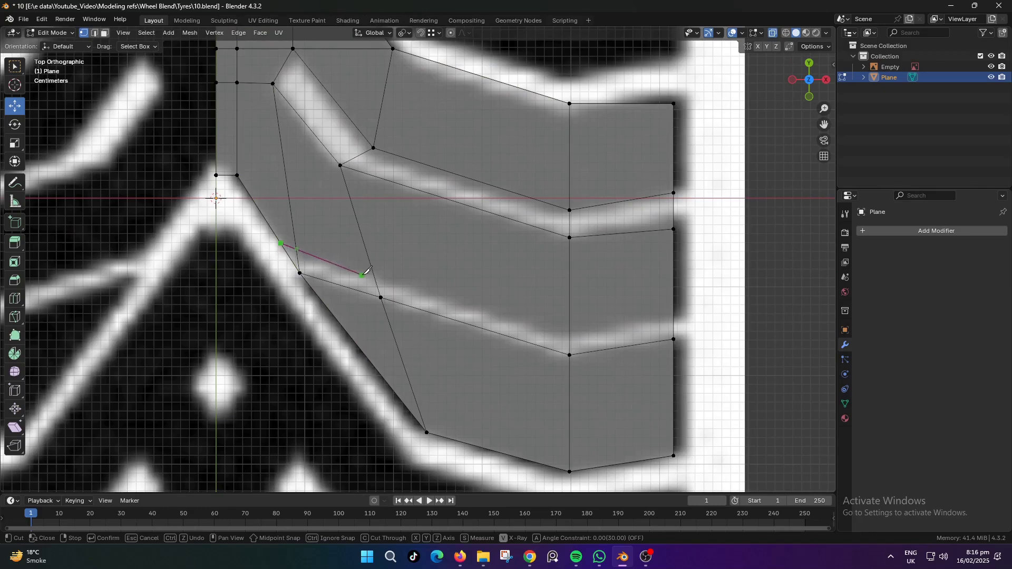
click(692, 311)
key(Return)
key(g)
key(g)
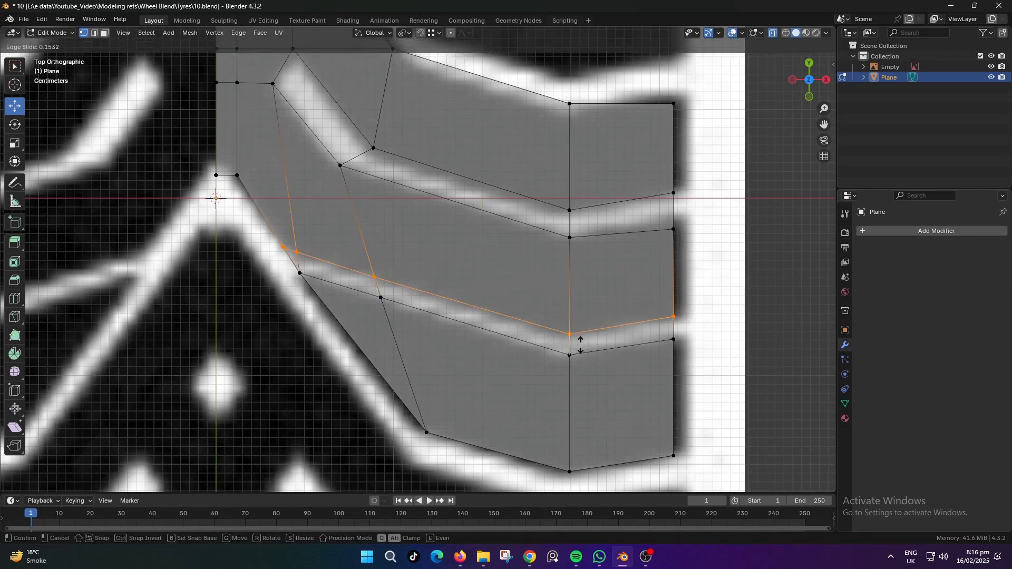
click(581, 341)
Slide the new cut's inner vertex onto the vertex at the mesh boundary and merge all vertices by distance
click(303, 253)
key(g)
key(g)
click(266, 271)
key(a)
key(m)
click(282, 316)
click(237, 266)
scroll(237, 266, down, 2)
shift+middle_drag(247, 136, 271, 244)
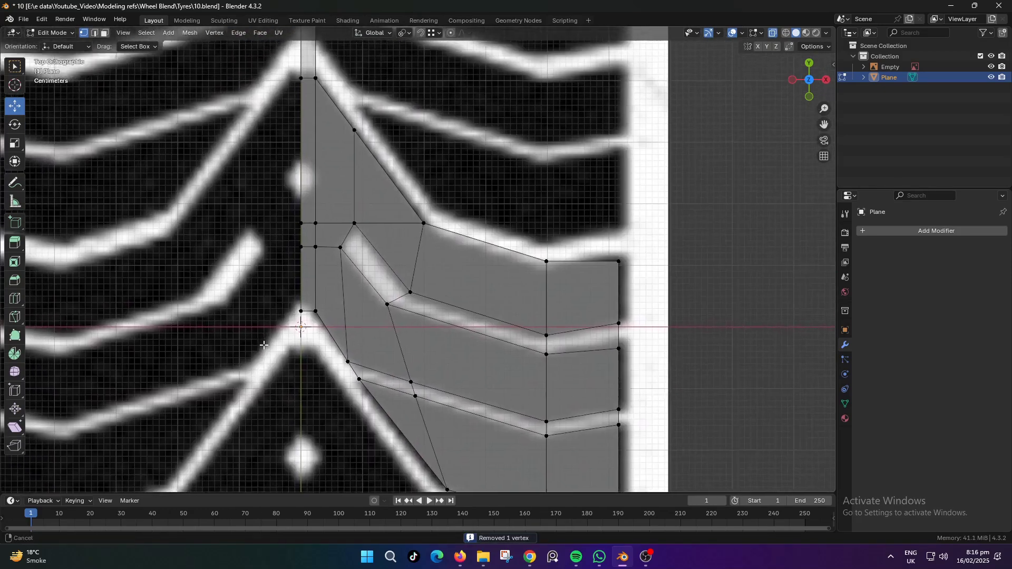
scroll(271, 243, up, 2)
shift+middle_drag(343, 107, 355, 203)
click(339, 174)
key(g)
key(g)
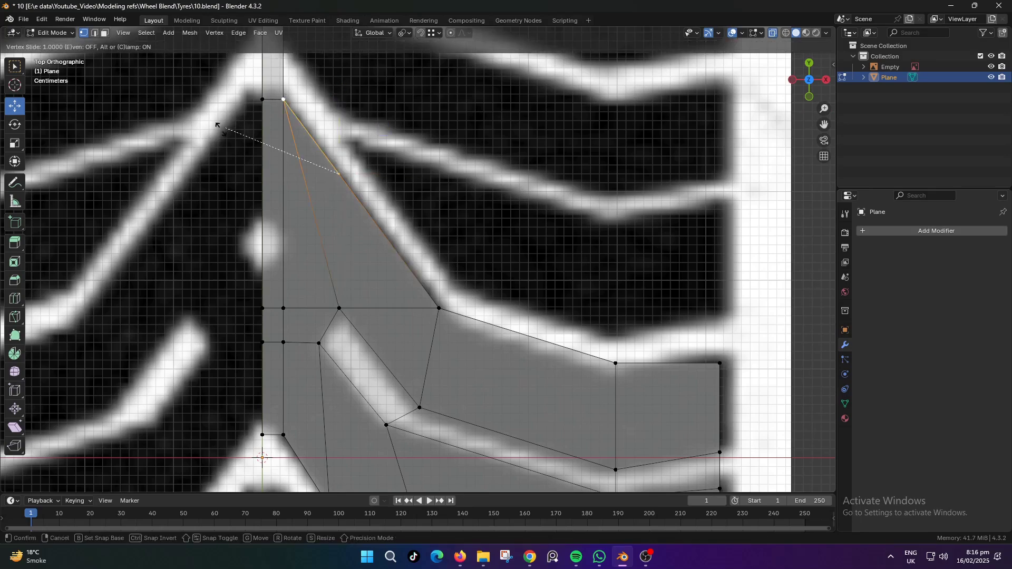
right_click(316, 208)
Dissolve the horizontal edge joining the curved groove's tip to the bend in the upper boundary
key(2)
click(368, 305)
key(ctrl+x)
key(1)
click(458, 222)
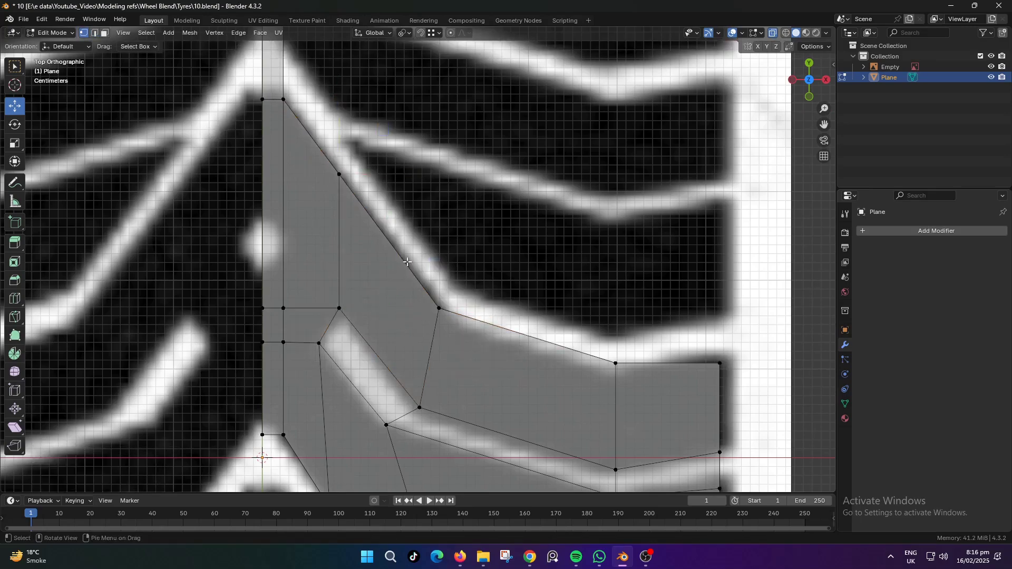
Reposition the upper boundary's vertices at the outer edge and inner bend to follow the reference outline
scroll(407, 262, down, 3)
shift+middle_drag(408, 262, 388, 141)
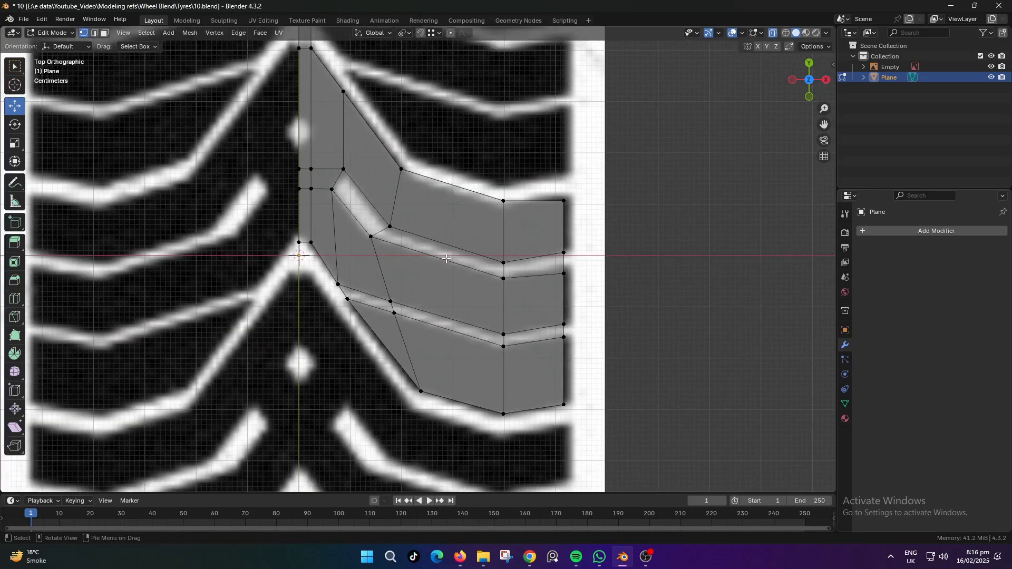
middle_drag(391, 191, 446, 245)
key(KP_7)
click(522, 232)
drag(523, 161, 524, 165)
click(452, 205)
key(g)
click(529, 221)
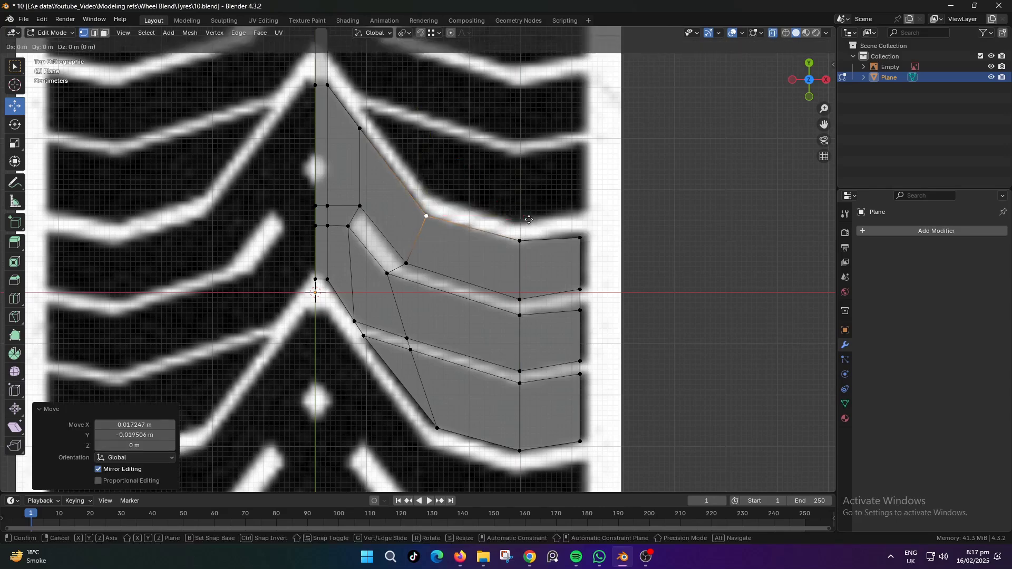
Delete the leftover narrow strip that sticks out above the tread's apex beside the centre line
key(2)
click(548, 237)
shift+middle_drag(422, 153, 425, 334)
click(325, 244)
key(x)
click(325, 266)
Extrude the whole upper boundary edge path about 0.017 m upward along Y to form a border strip
shift+middle_drag(527, 410, 500, 321)
ctrl+click(500, 321)
key(g)
key(y)
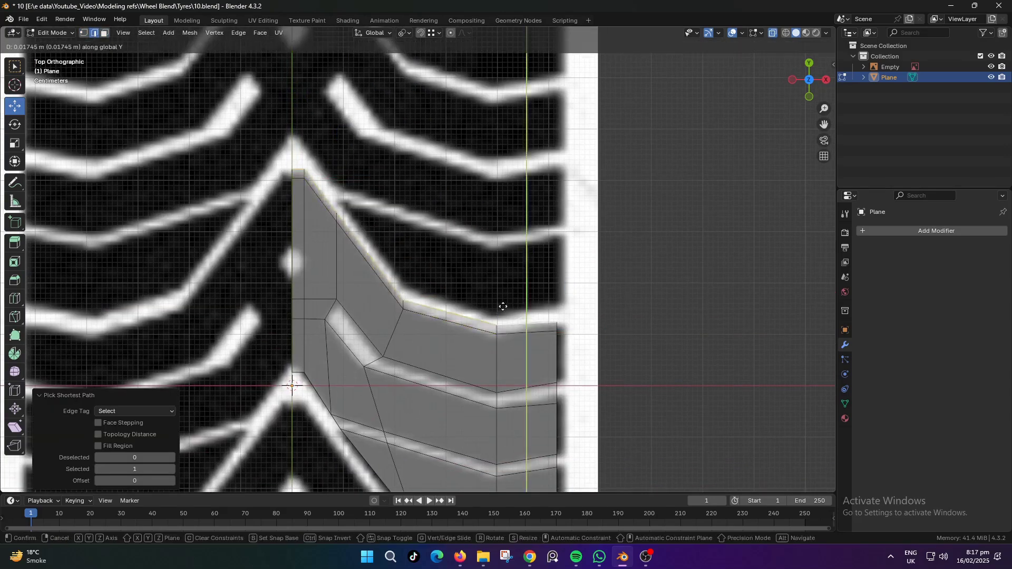
click(506, 307)
Adjust the new upper border strip's outer vertices at the bend and along the slope to fit the reference groove
key(1)
click(403, 301)
drag(446, 305, 449, 310)
click(337, 214)
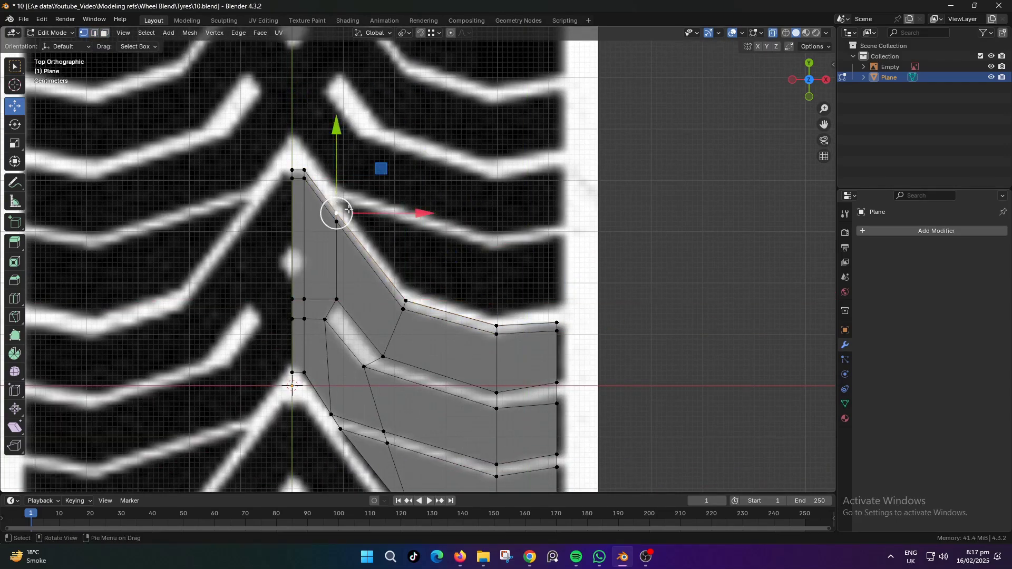
Extrude the whole lower boundary edge path about 0.02 m downward along Y to form a matching border strip
shift+middle_drag(327, 384, 299, 161)
key(2)
click(269, 151)
ctrl+click(347, 253)
ctrl+click(490, 320)
scroll(474, 338, up, 1)
key(e)
key(y)
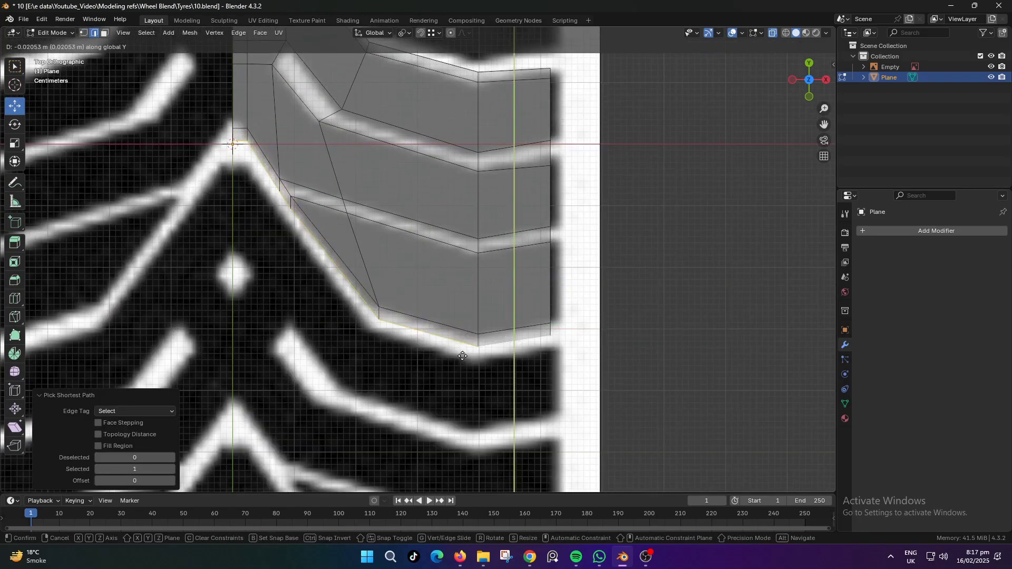
click(461, 354)
Slide the lower border strip's outer vertices at the bend and the lower groove's mouth along their edges to even out its width
key(1)
click(379, 319)
key(g)
key(g)
scroll(278, 137, up, 3)
click(281, 238)
key(g)
key(g)
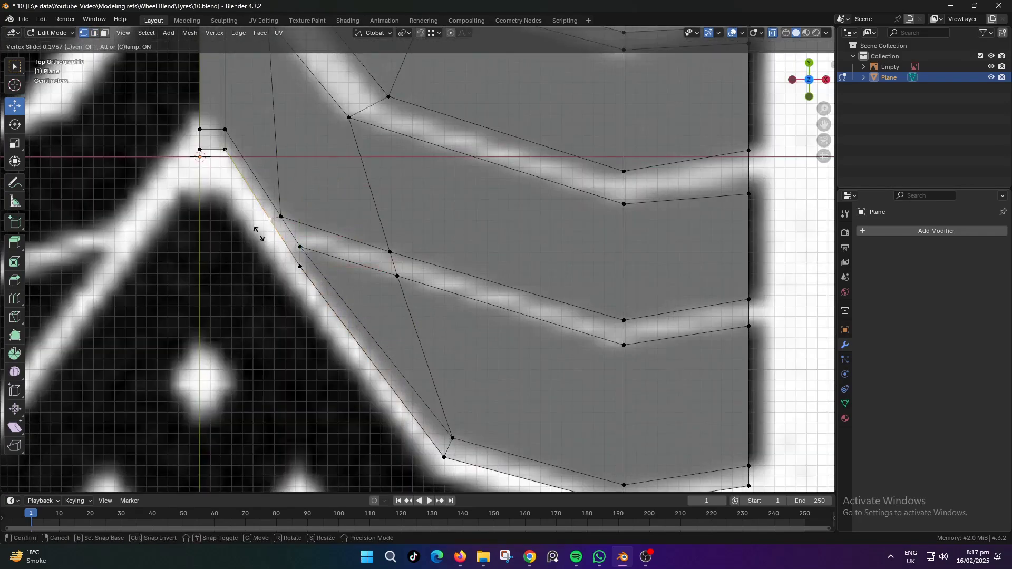
click(299, 267)
key(g)
key(g)
click(273, 261)
Nudge the border strip's vertex near the centre line inward, and shift the inner vertex pair at the lower groove's mouth into line
ctrl+click(225, 149)
drag(289, 153, 287, 153)
scroll(429, 436, down, 1)
click(446, 410)
click(320, 249)
shift+click(304, 224)
drag(355, 228, 352, 233)
click(277, 355)
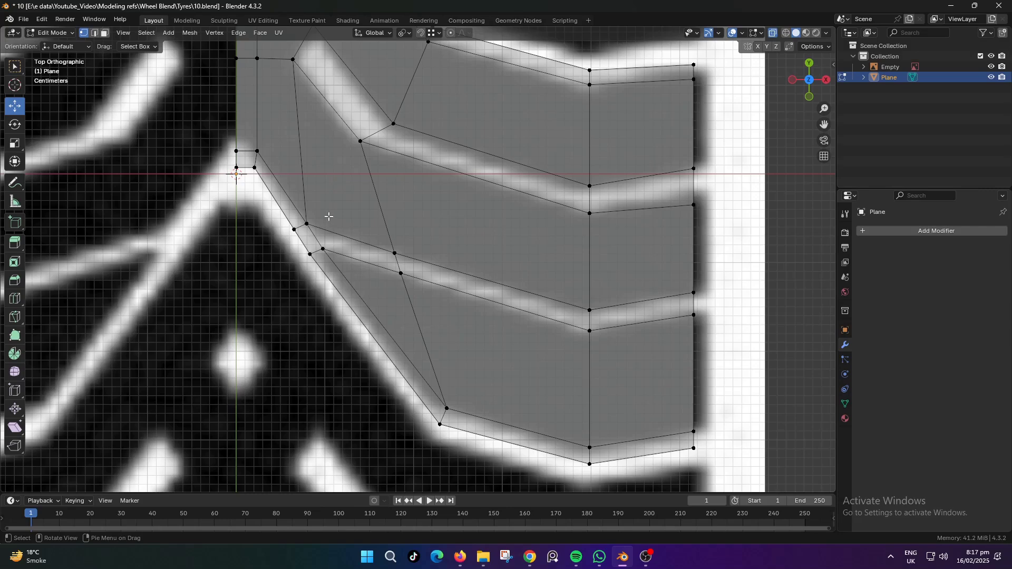
Select all faces of the two grooves together with the lower and upper border strips
alt+click(315, 238)
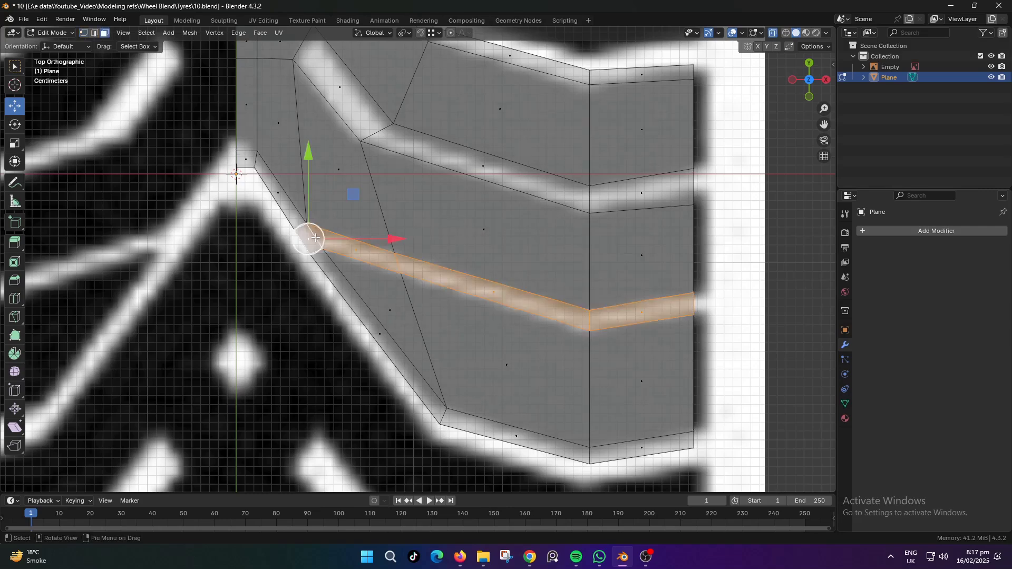
shift+middle_drag(347, 219, 346, 333)
shift+click(349, 212)
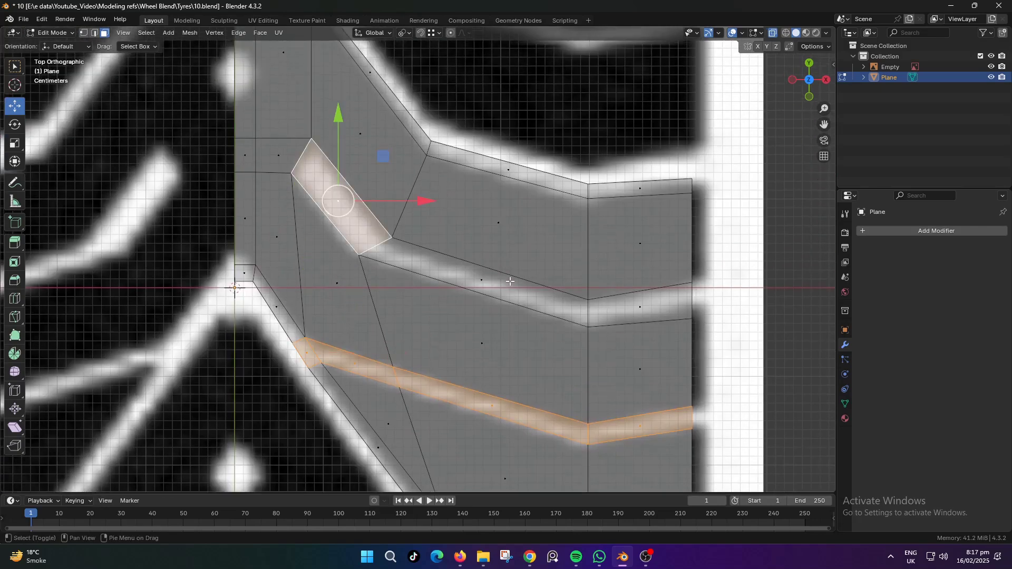
shift+click(491, 279)
shift+click(652, 314)
scroll(538, 350, down, 2)
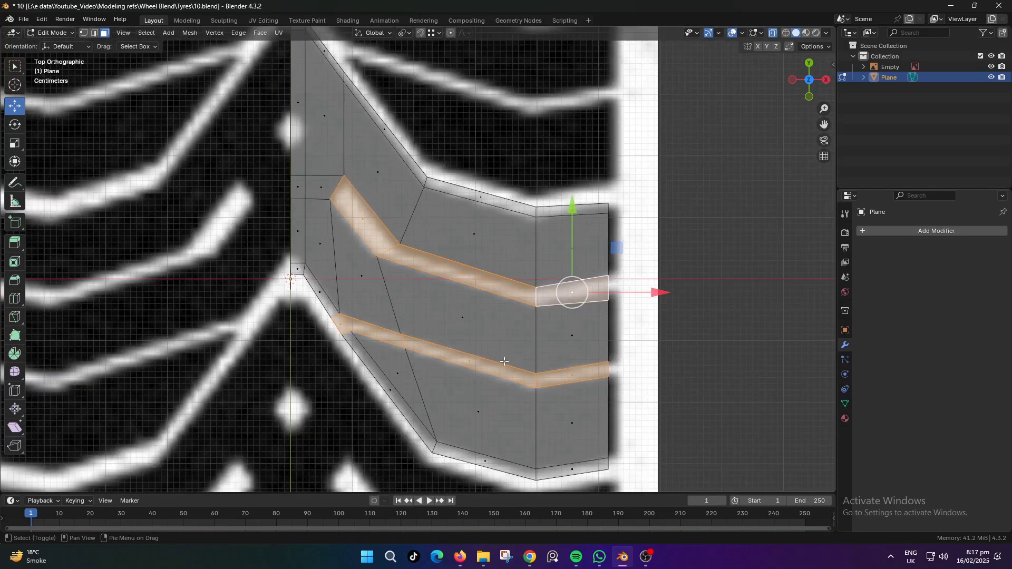
alt+shift+click(433, 445)
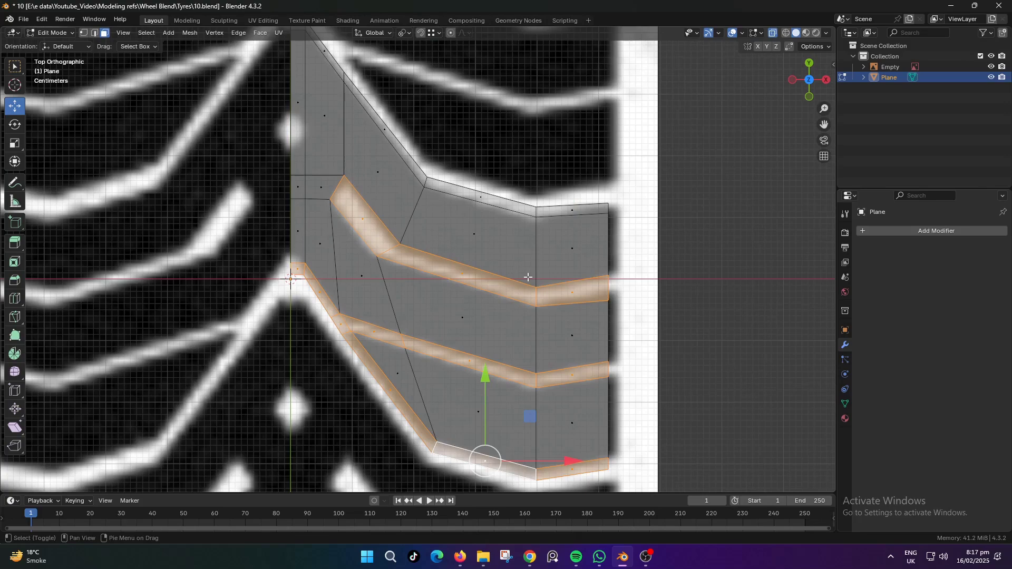
alt+shift+click(536, 211)
Try extruding the selected groove and border faces 0.063649 m downward along Z, and undo it
shift+middle_drag(351, 214, 399, 231)
scroll(437, 314, down, 1)
middle_drag(450, 358, 407, 296)
scroll(417, 306, down, 1)
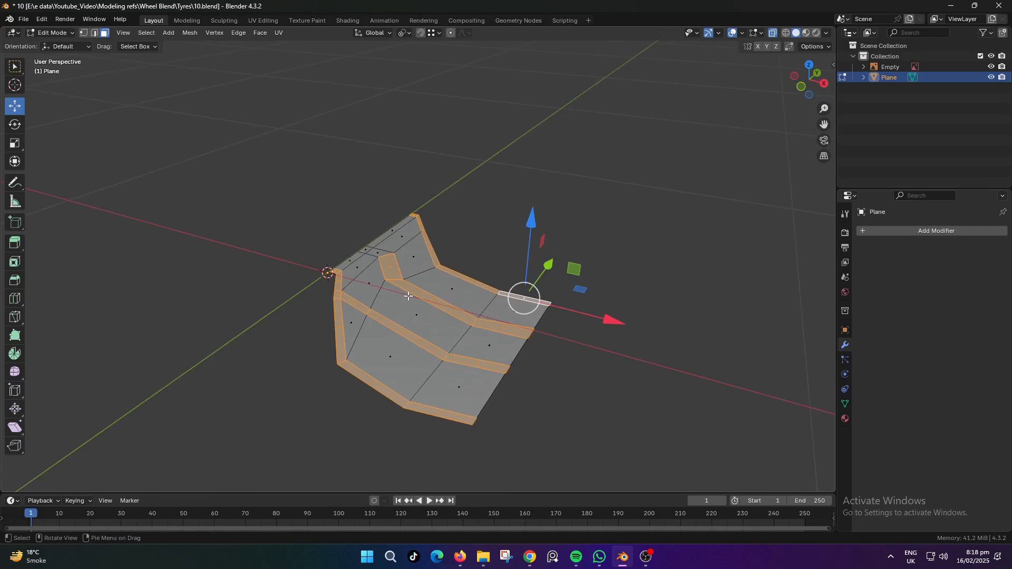
key(e)
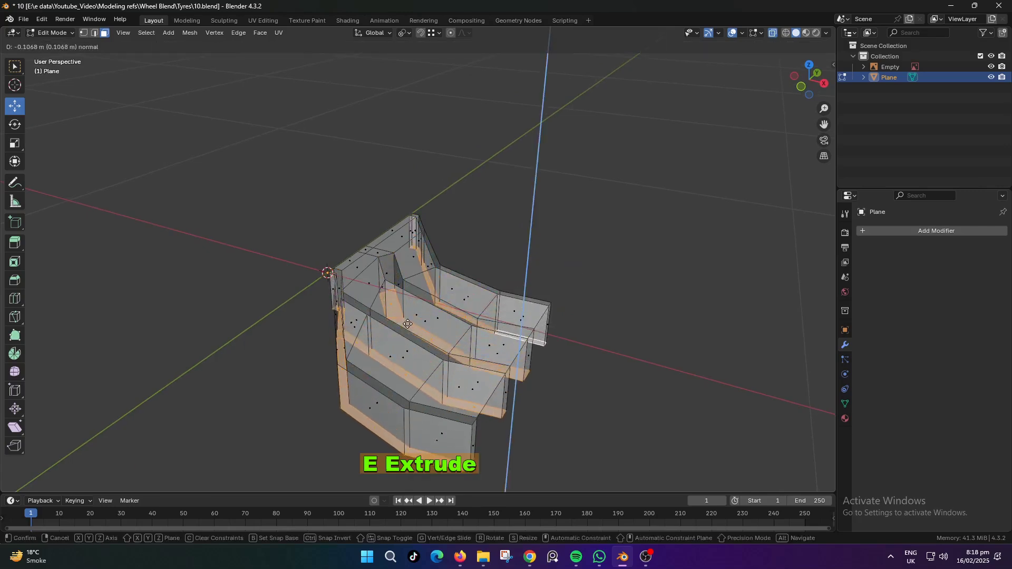
right_click(407, 324)
key(alt+z)
key(g)
key(z)
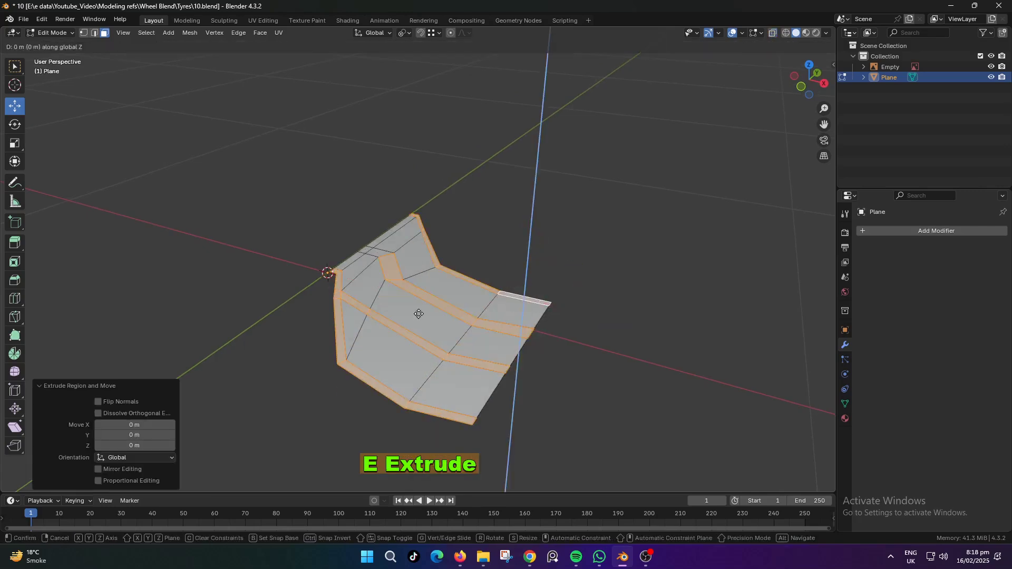
click(433, 341)
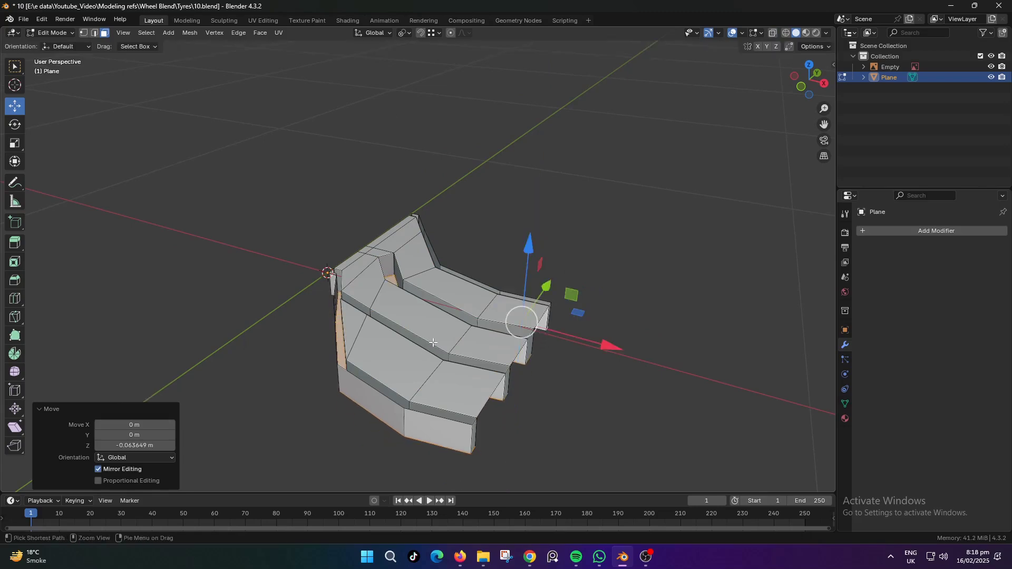
key(ctrl+z)
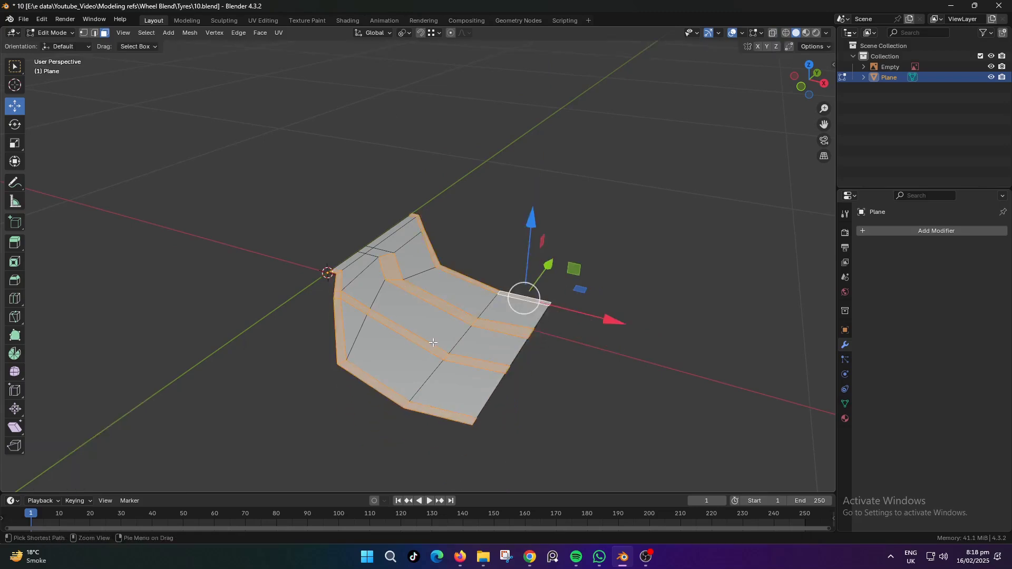
Invert the selection to the tread blocks and extrude them upward 0.086503 m
key(ctrl+i)
middle_drag(442, 358, 495, 345)
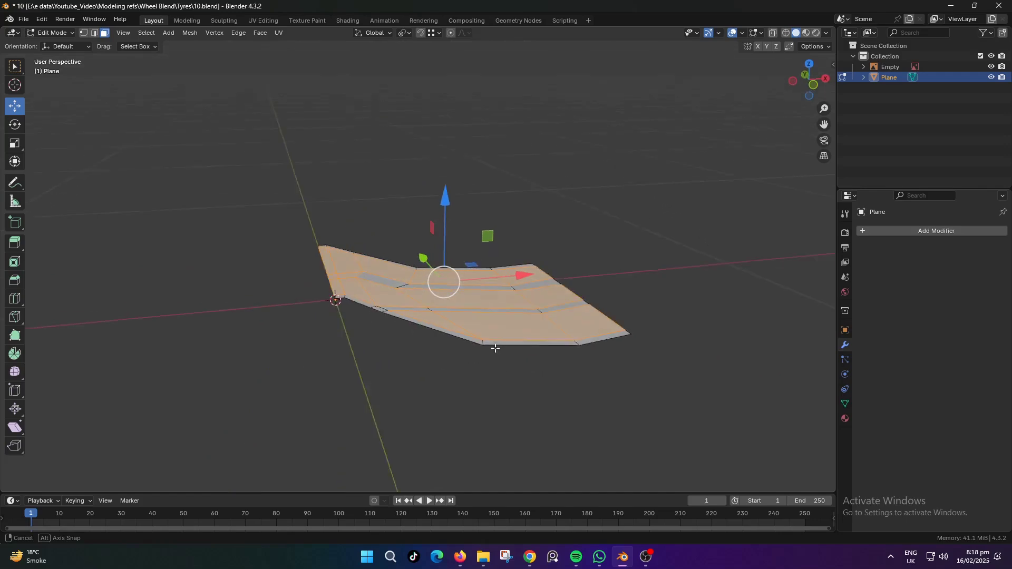
key(e)
click(511, 310)
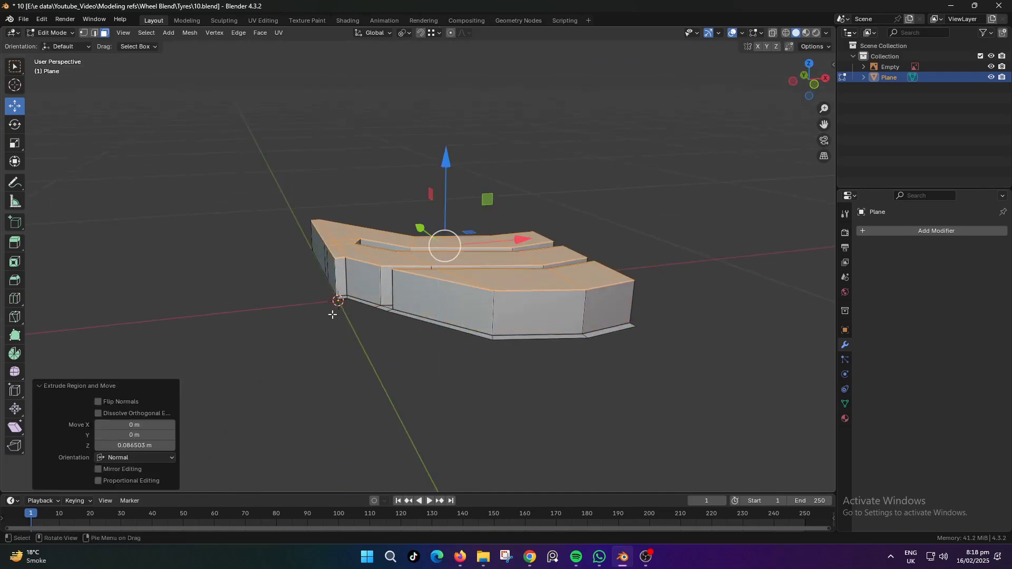
Fine-tune the tread blocks' height along Z by lowering their top faces slightly and raising them 0.028431 m
scroll(334, 315, up, 3)
middle_drag(364, 330, 256, 333)
scroll(258, 333, down, 1)
middle_drag(327, 340, 282, 321)
key(g)
key(z)
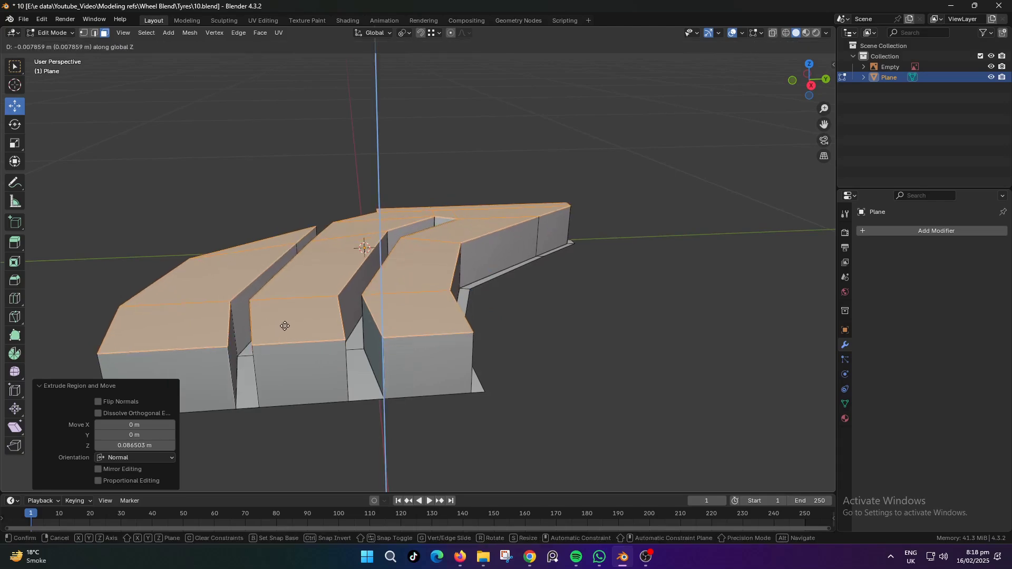
click(288, 336)
key(g)
key(z)
click(299, 314)
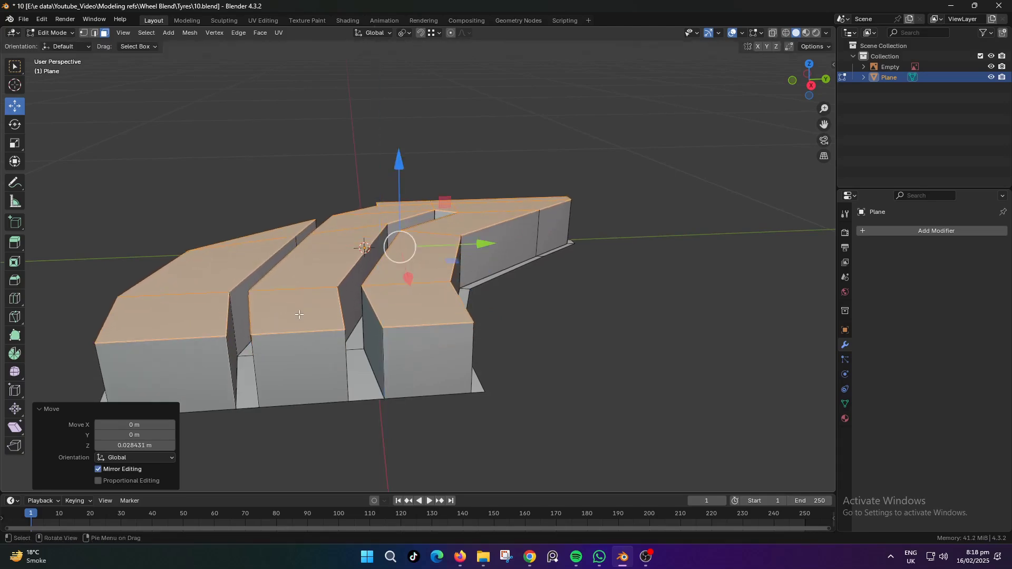
Select the vertices along the centre line in wireframe from above and examine the blocks' inner wall
key(KP_7)
key(shift+z)
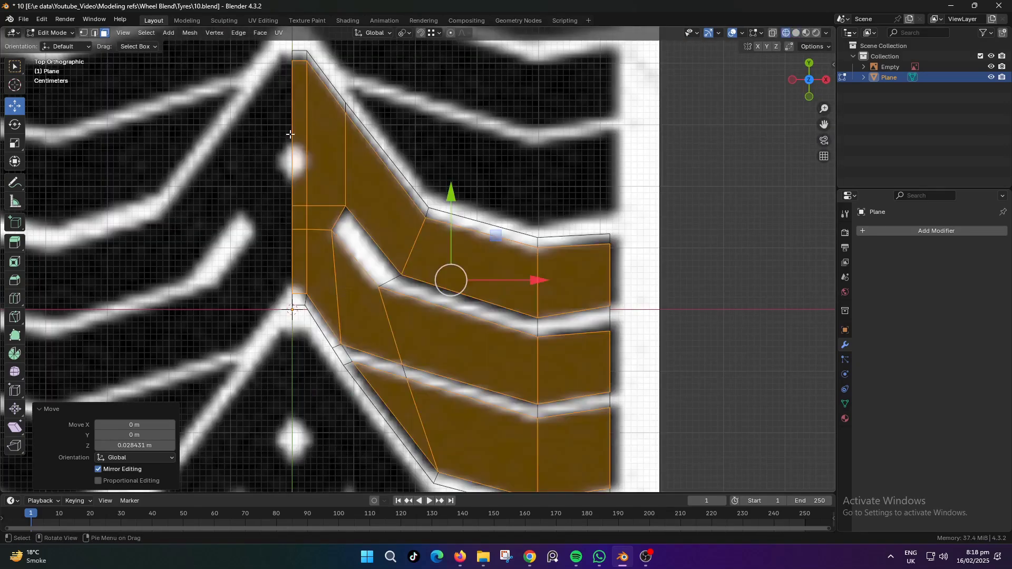
key(1)
drag(276, 43, 295, 336)
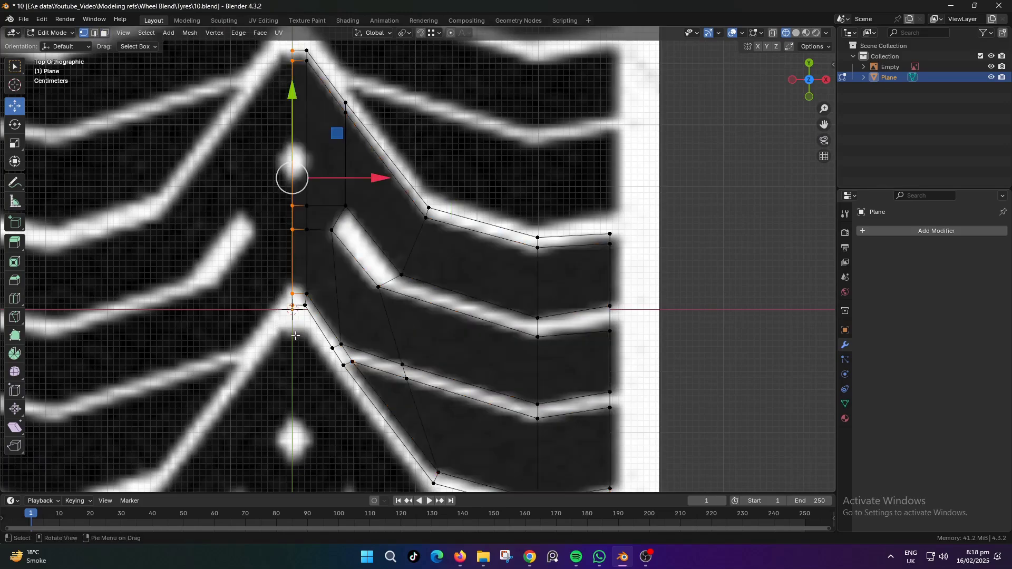
scroll(377, 301, down, 2)
middle_drag(370, 341, 468, 270)
key(alt+z)
scroll(437, 342, up, 1)
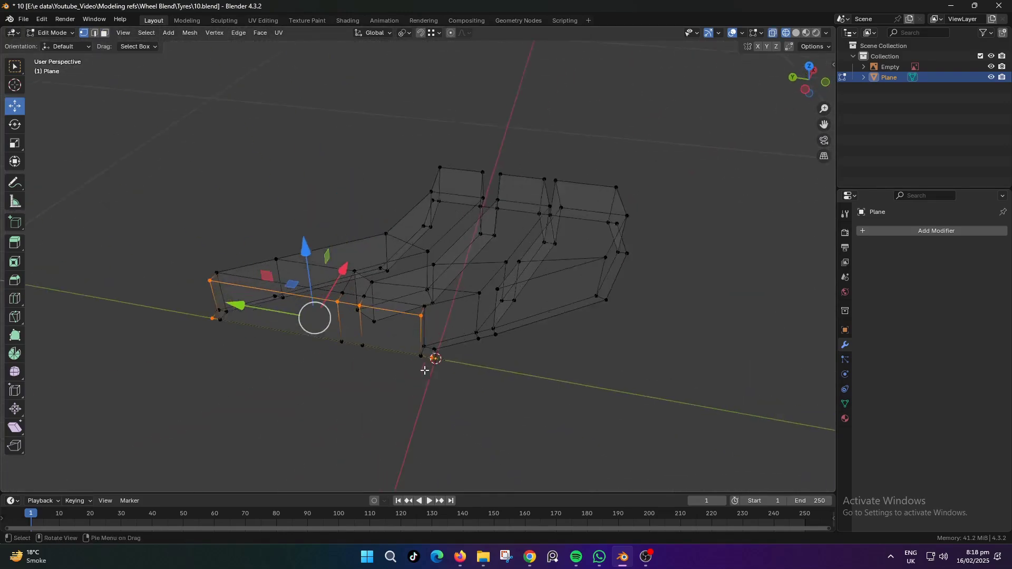
scroll(424, 370, up, 2)
key(alt+z)
Delete the tread blocks' vertical inner wall faces along the centre line
key(3)
click(365, 367)
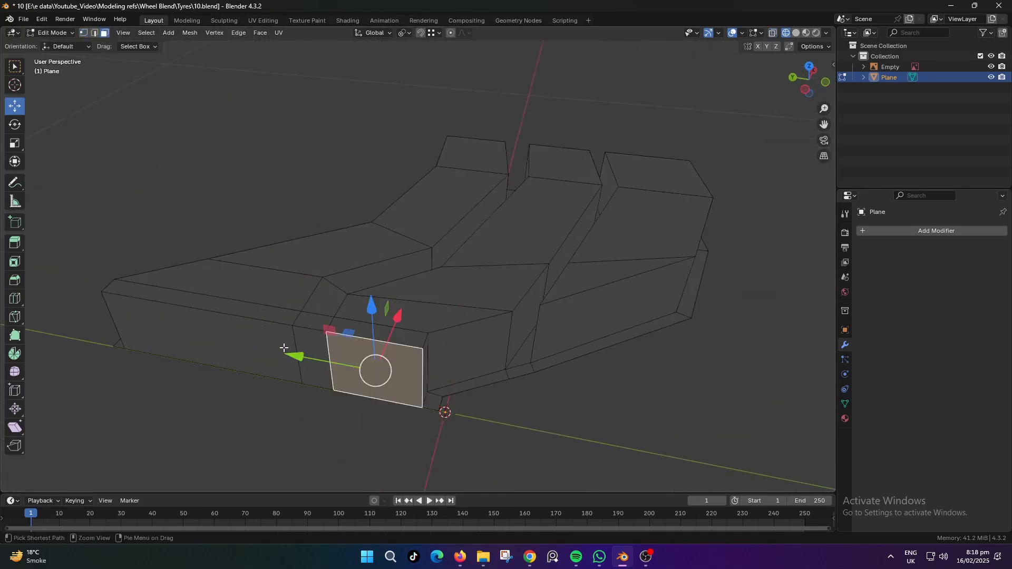
ctrl+click(276, 346)
key(z)
click(426, 378)
middle_drag(352, 410, 368, 398)
key(x)
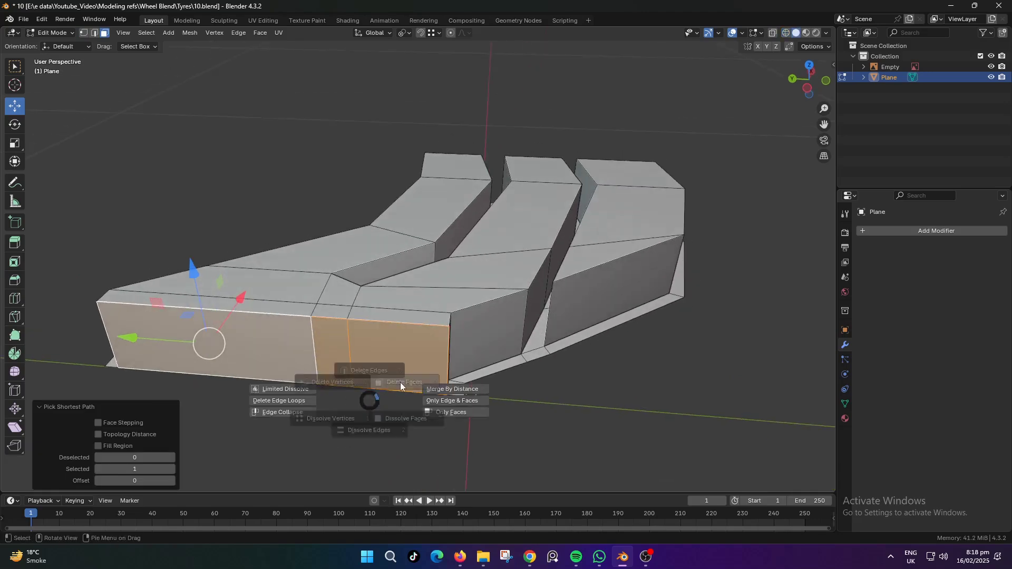
click(401, 381)
Lower the outer top edges of the three tread blocks along Z and pull them slightly inward along X
middle_drag(479, 331, 253, 347)
scroll(338, 314, down, 4)
middle_drag(319, 386, 373, 377)
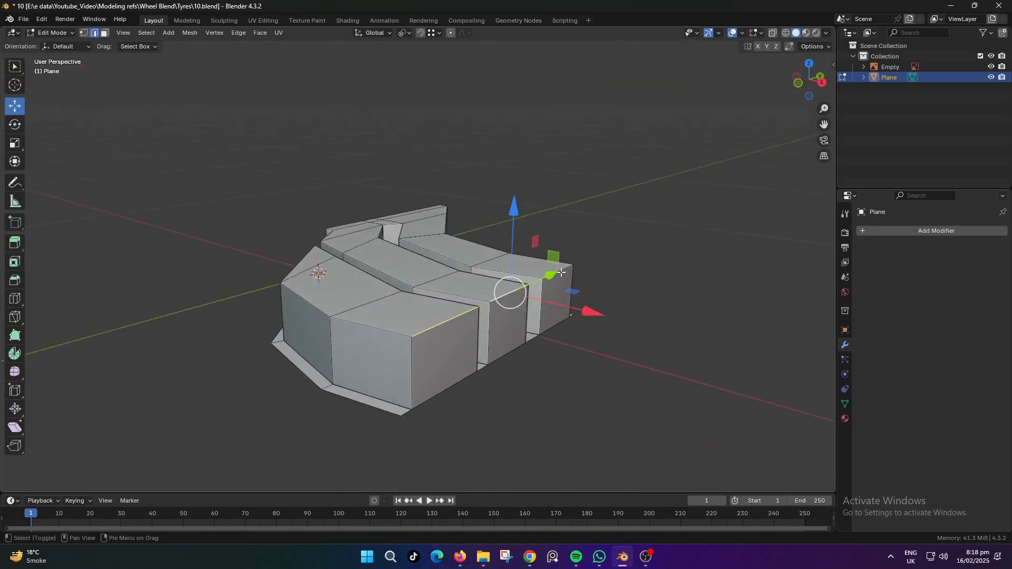
shift+click(560, 272)
shift+click(554, 258)
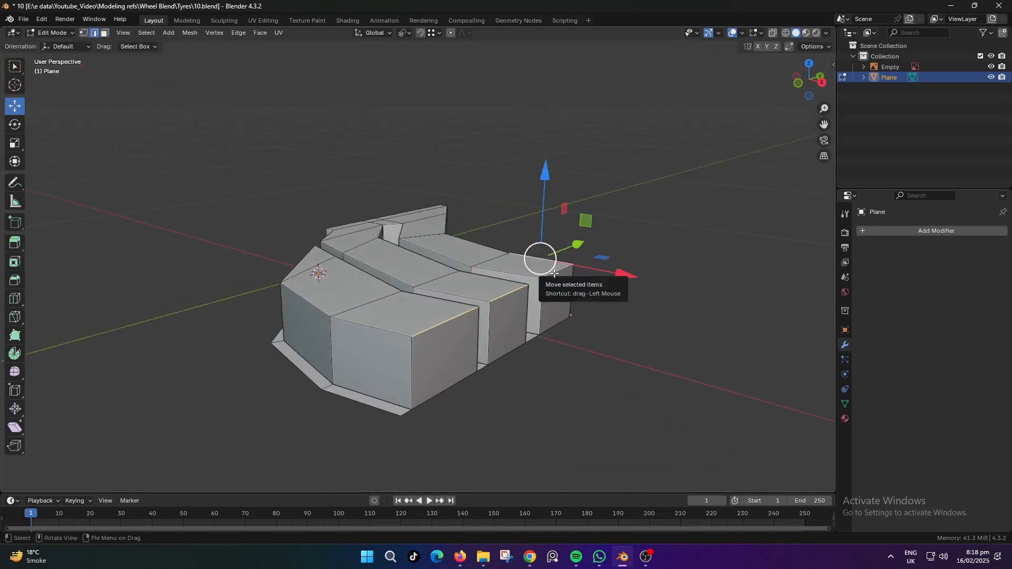
key(ctrl+z)
shift+click(554, 273)
key(g)
key(z)
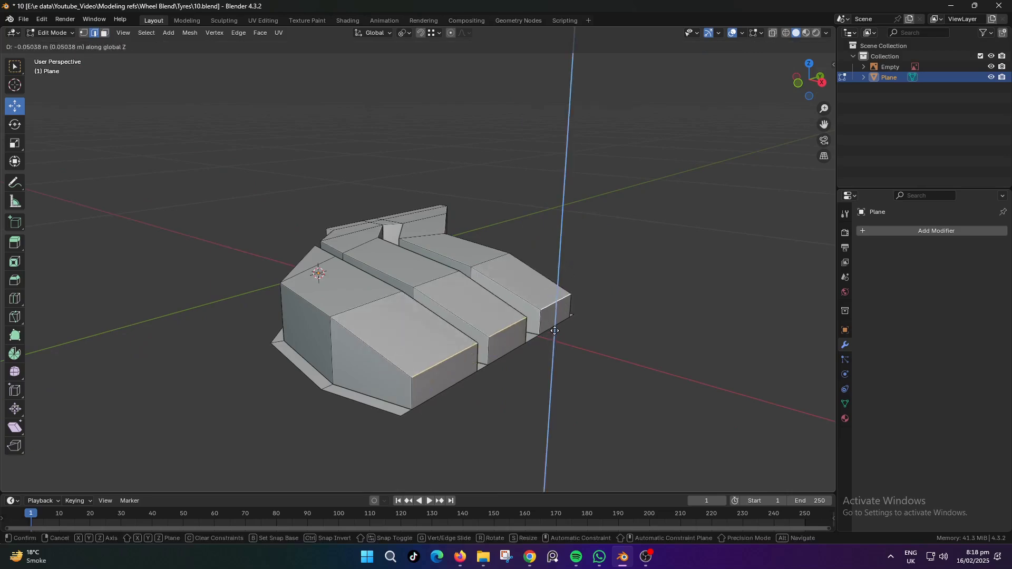
click(560, 341)
drag(634, 336, 626, 335)
key(Tab)
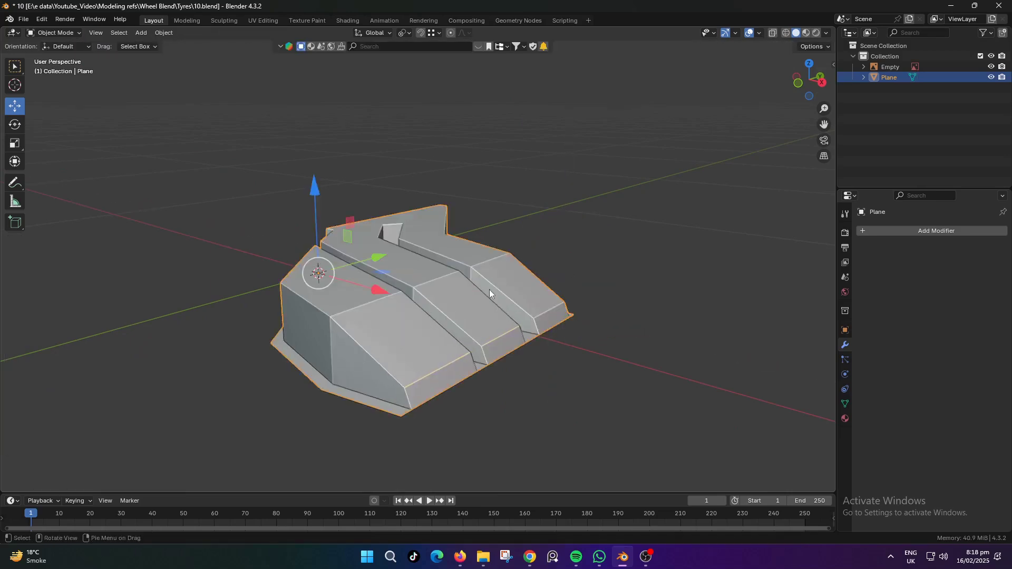
Lower the row of top vertices at the blocks' outer bend along Z to round off the tread shoulder
scroll(489, 290, down, 3)
middle_drag(490, 290, 504, 266)
scroll(546, 274, up, 2)
key(Tab)
key(1)
key(alt+z)
drag(485, 208, 518, 248)
key(alt+z)
middle_drag(556, 278, 511, 317)
key(g)
key(z)
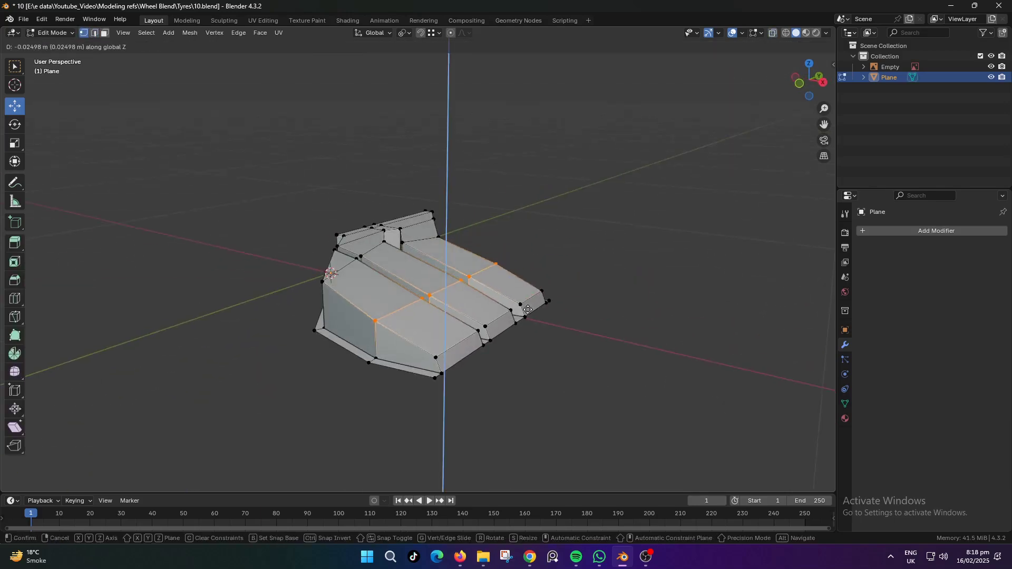
click(486, 271)
key(Tab)
Add a Mirror modifier across the X axis to the tread half and enable Clipping
middle_drag(485, 270, 482, 342)
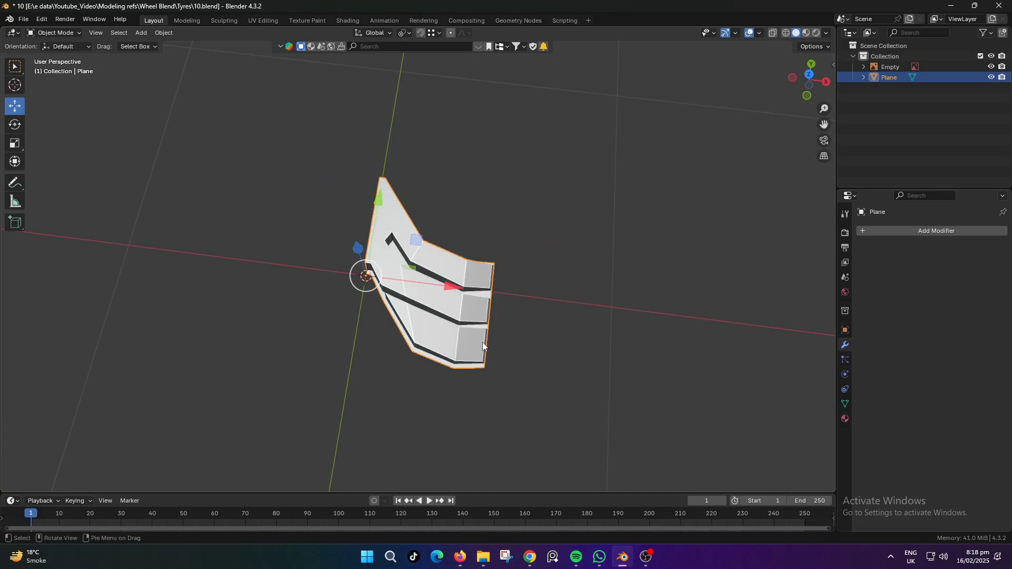
key(KP_7)
scroll(470, 321, up, 3)
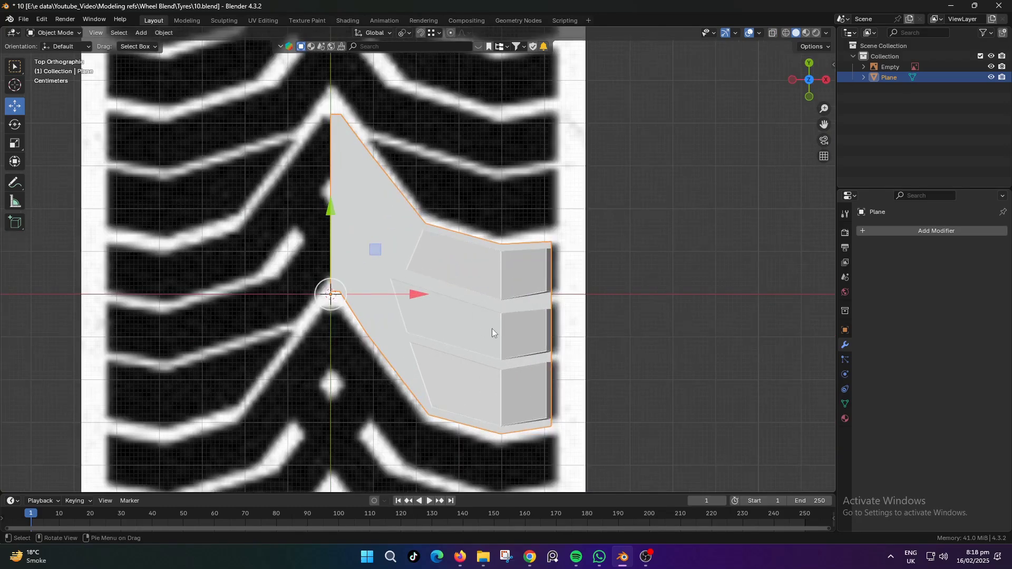
key(q)
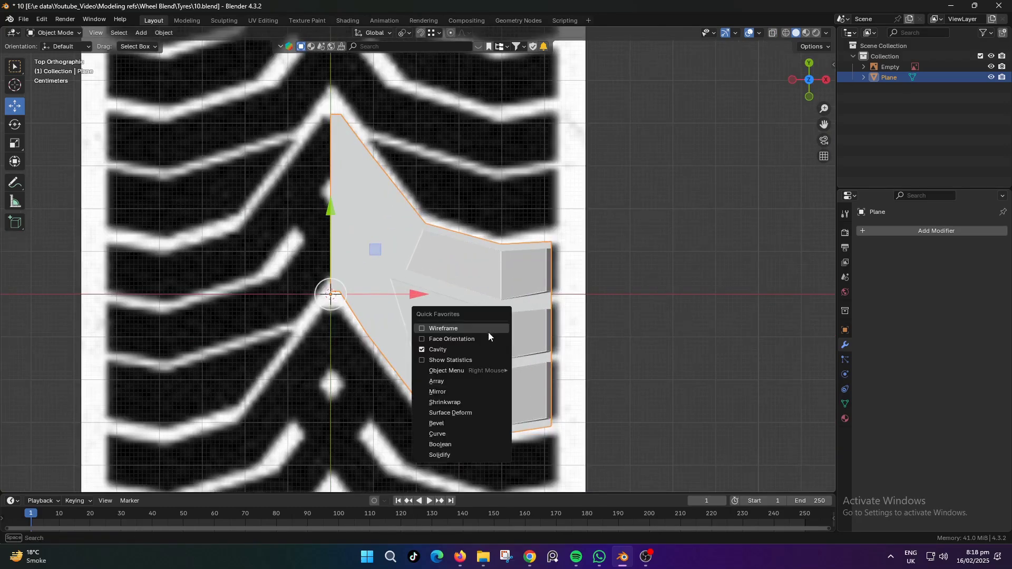
click(449, 390)
click(922, 316)
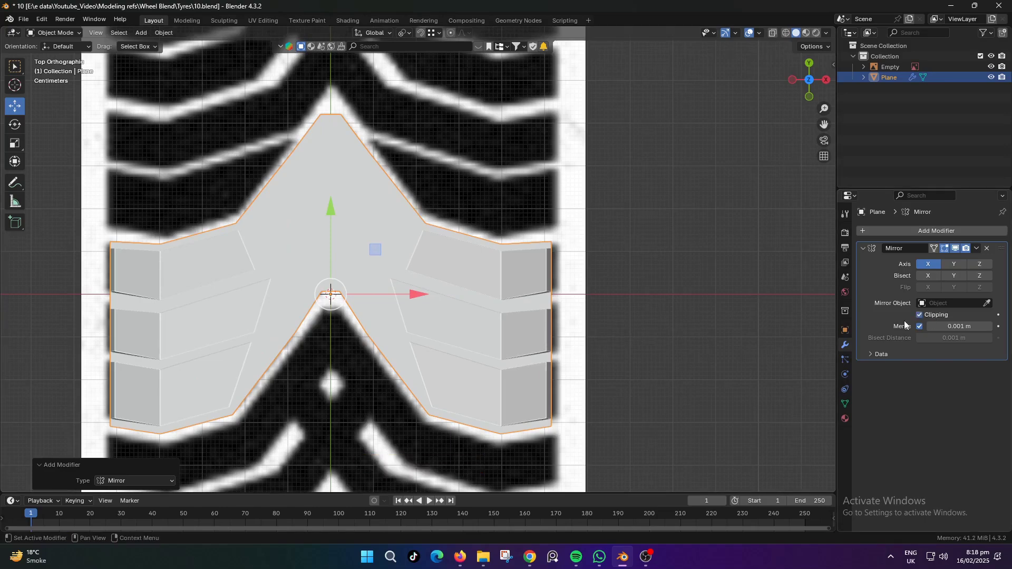
Select the mesh's centre-line vertices and inspect the seam between the mirrored tread halves
shift+middle_drag(415, 262, 442, 277)
key(Tab)
key(alt+z)
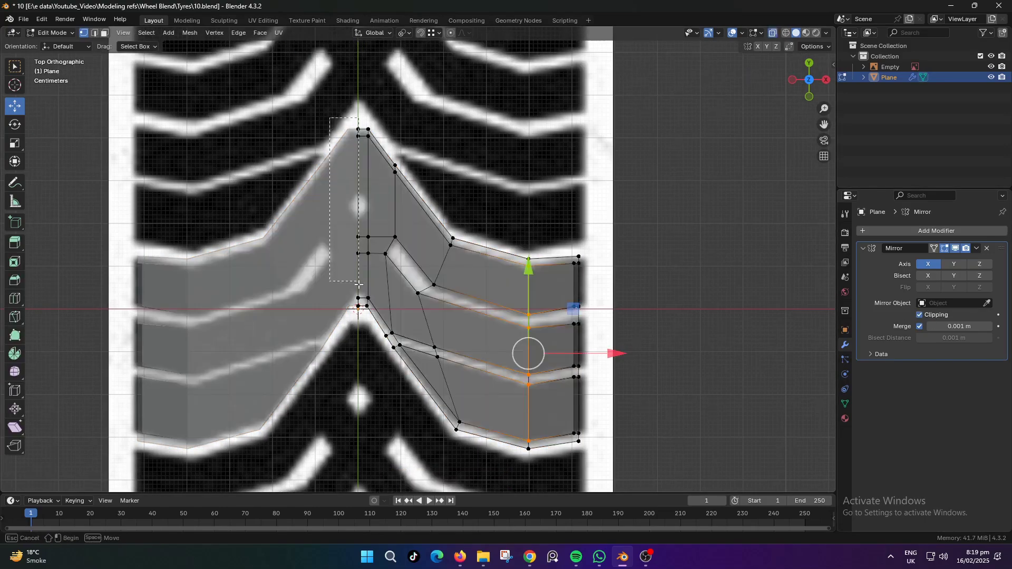
drag(366, 333, 363, 339)
middle_drag(368, 401, 634, 334)
scroll(406, 325, up, 2)
key(alt+z)
click(634, 335)
key(Tab)
scroll(516, 318, down, 2)
middle_drag(515, 318, 491, 368)
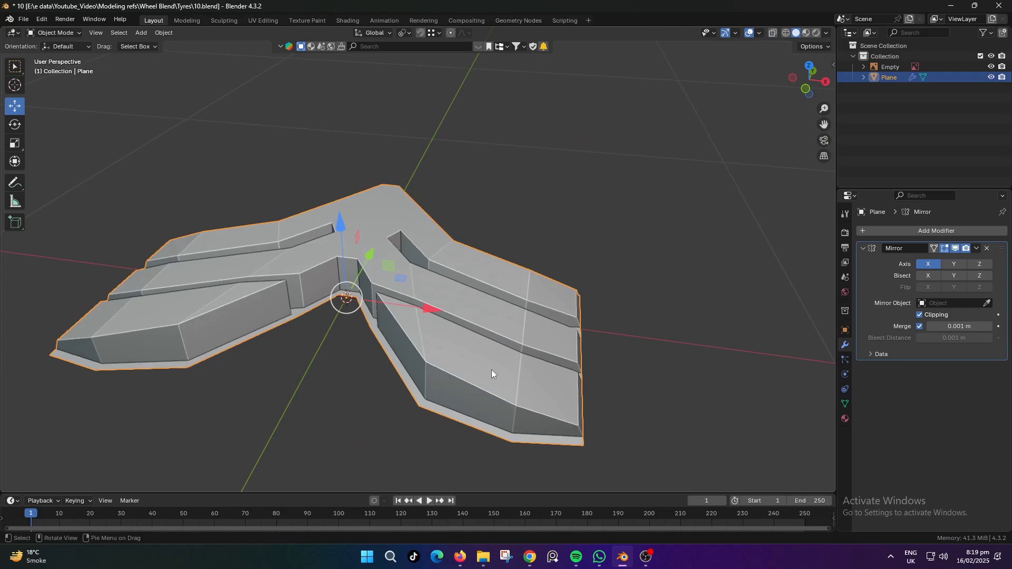
Select the top rim edges of the tread blocks, including the outer ends and groove end, and bevel them about 0.011 m with one segment
key(Tab)
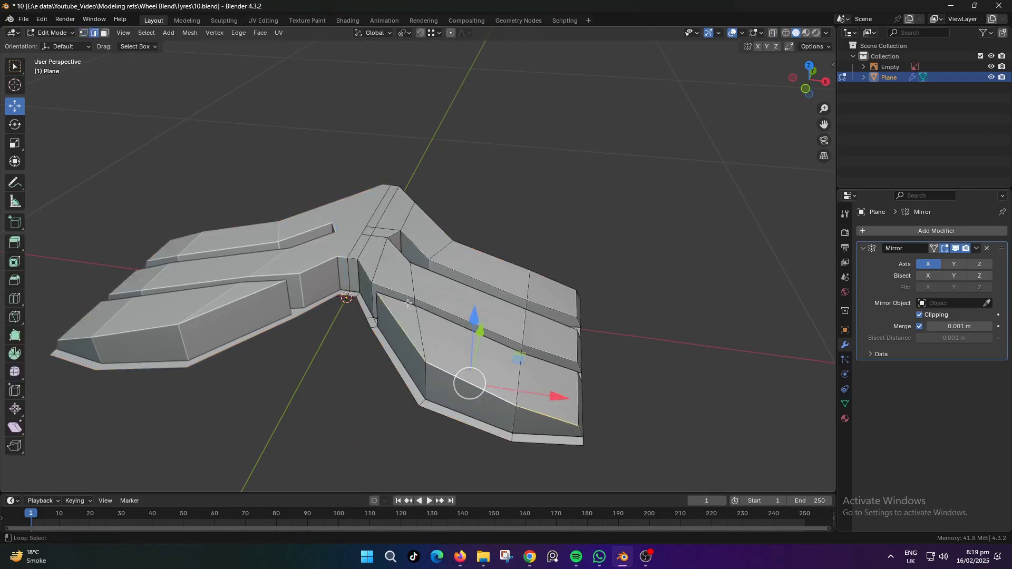
alt+shift+click(447, 328)
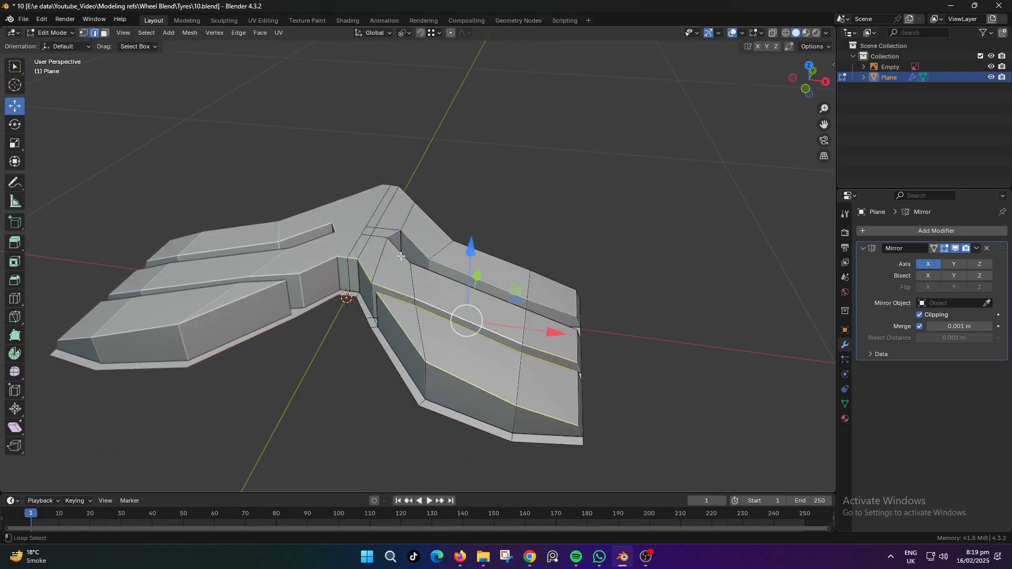
alt+shift+click(440, 256)
alt+shift+click(559, 284)
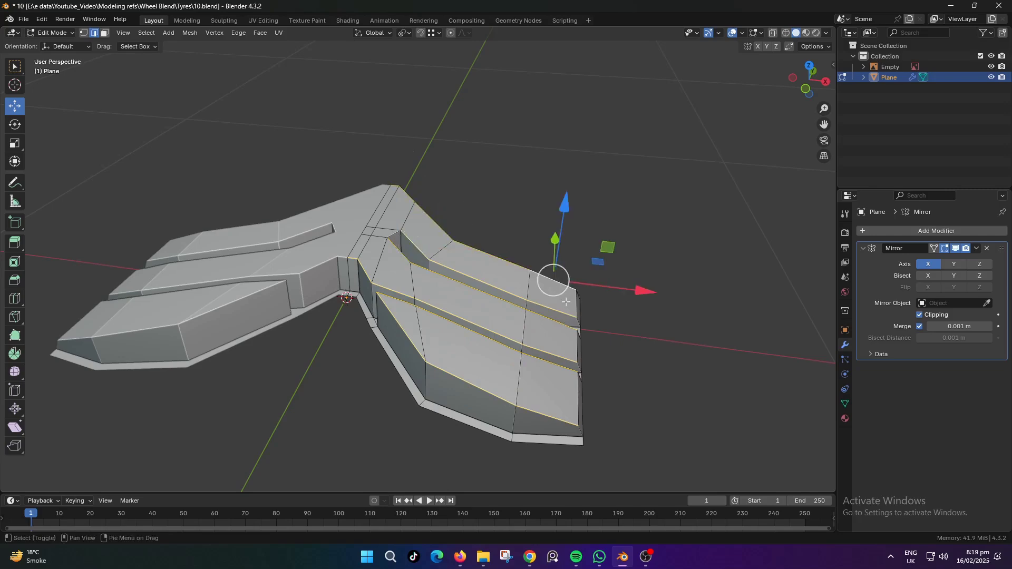
alt+shift+click(576, 304)
middle_drag(552, 372, 526, 356)
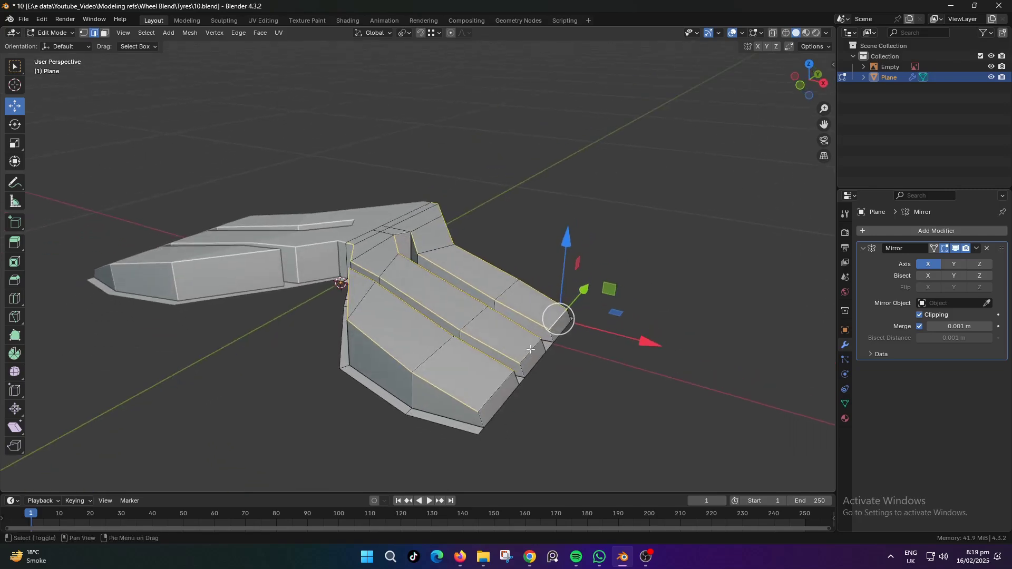
alt+shift+click(530, 352)
alt+shift+click(491, 391)
middle_drag(464, 289, 454, 318)
scroll(571, 310, up, 2)
shift+click(436, 217)
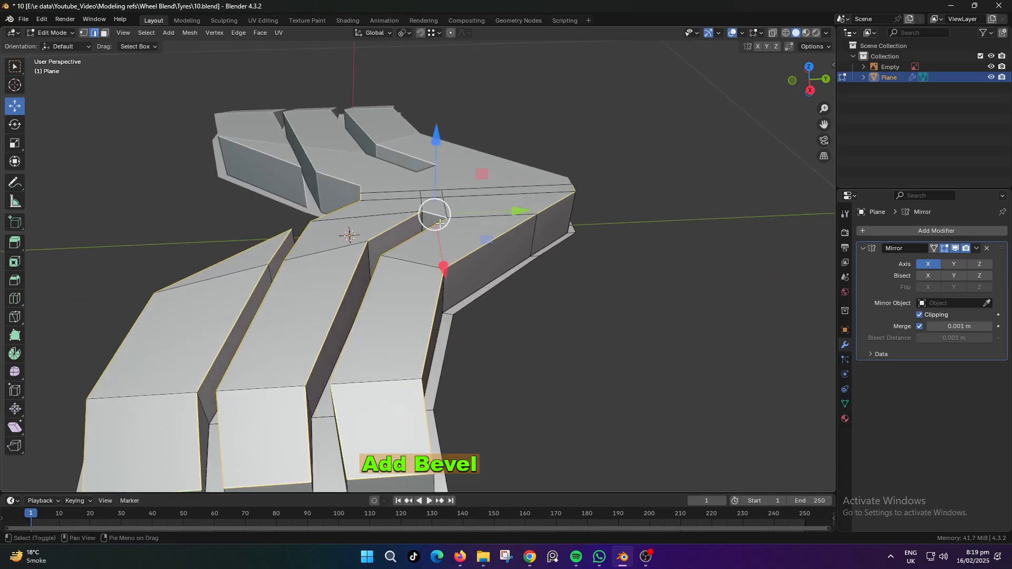
middle_drag(529, 322, 510, 323)
scroll(511, 323, up, 2)
key(ctrl+b)
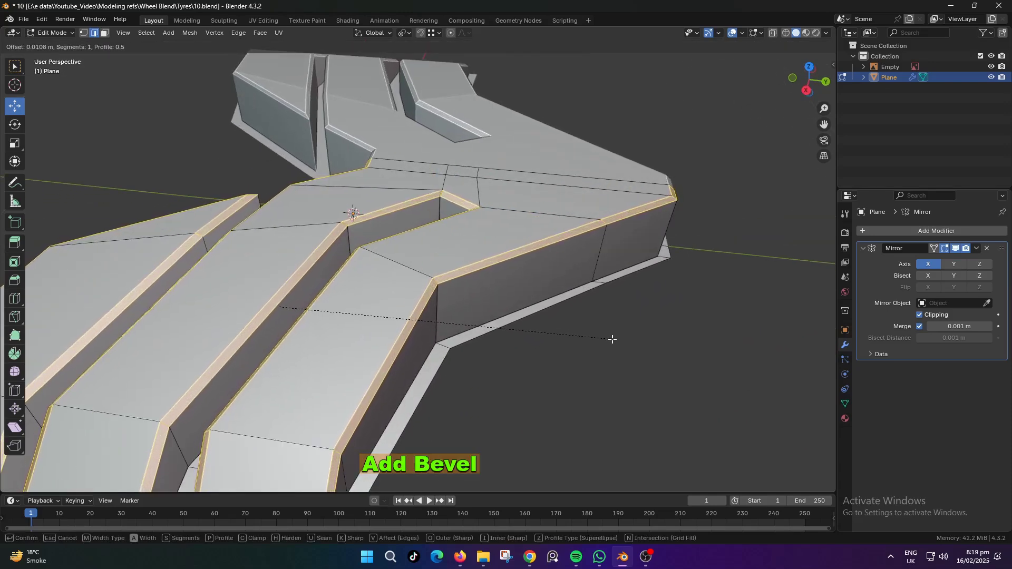
click(619, 341)
key(Tab)
scroll(487, 281, down, 4)
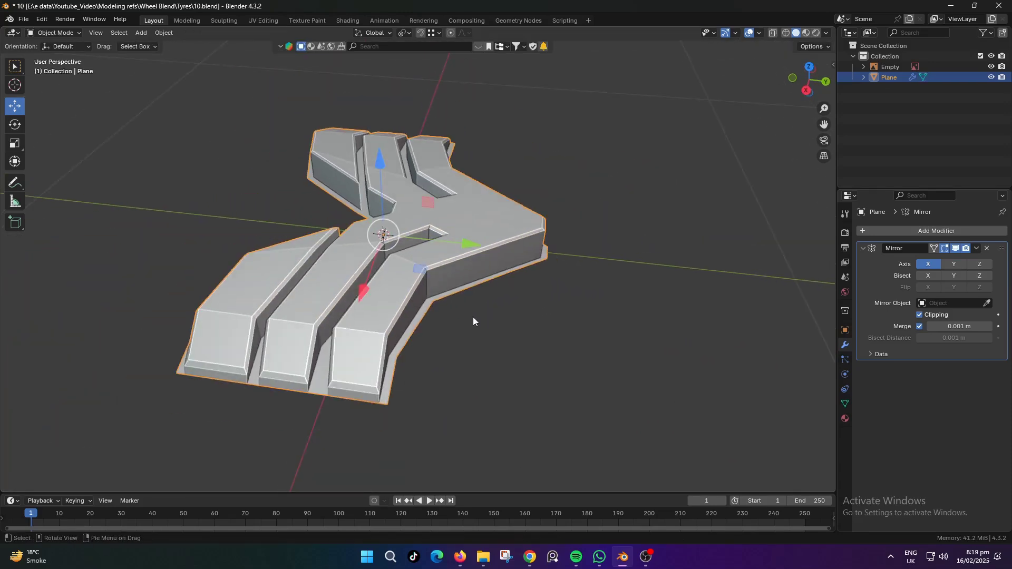
Apply auto smooth shading to the mirrored tread with a 30° angle
middle_drag(472, 322, 580, 332)
key(ctrl+Tab)
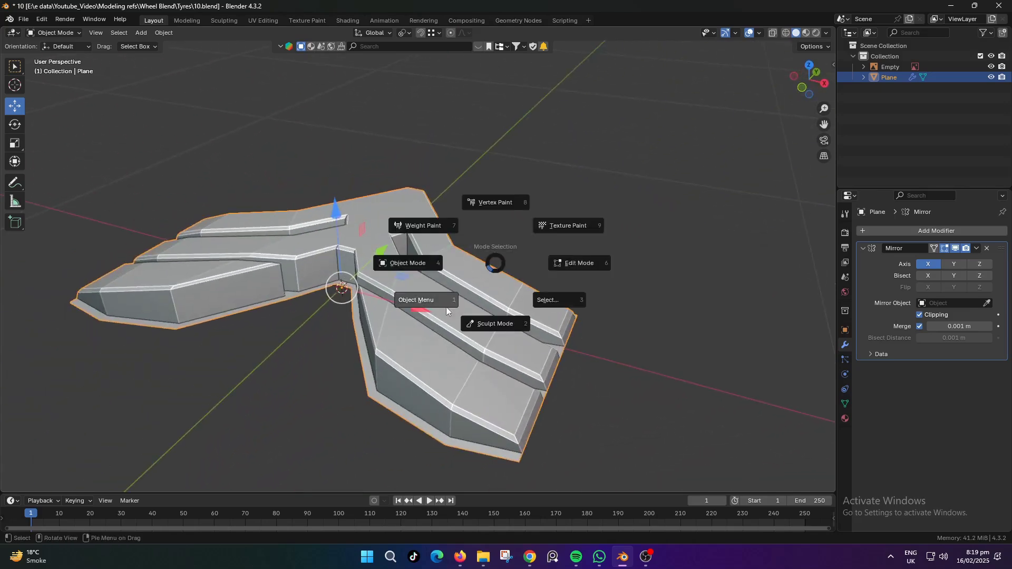
click(446, 307)
click(499, 311)
scroll(443, 285, down, 3)
middle_drag(442, 287, 464, 303)
click(474, 301)
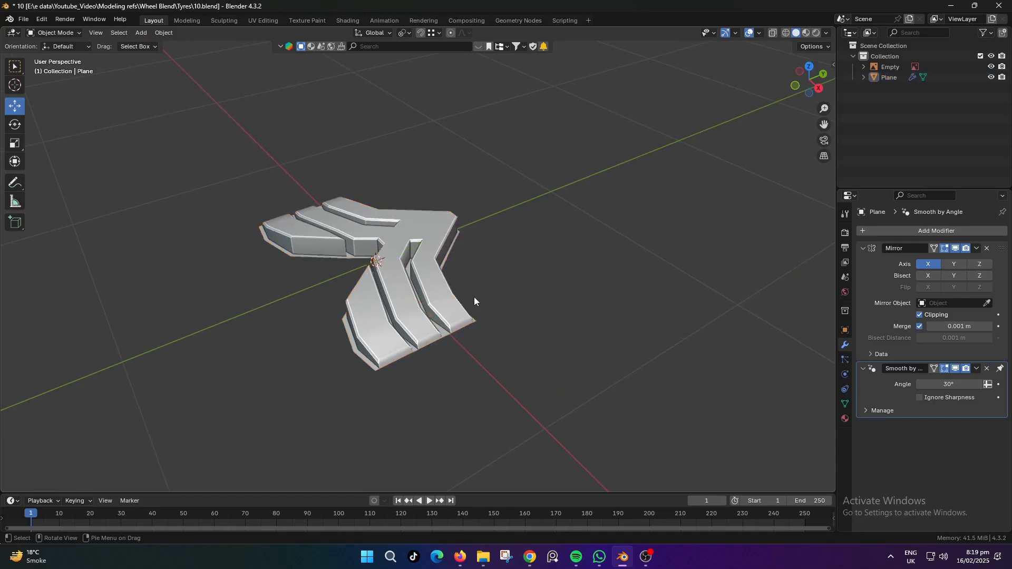
Add an Array modifier to the tread with two copies and a relative offset of 0 in X and 1 in Y
click(419, 298)
click(861, 248)
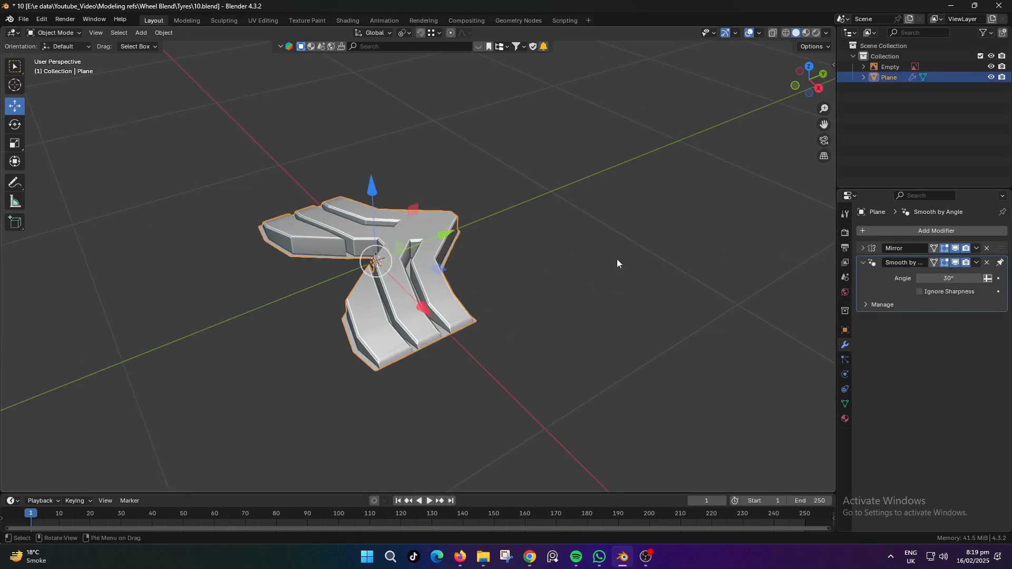
click(885, 231)
text(ar)
click(803, 251)
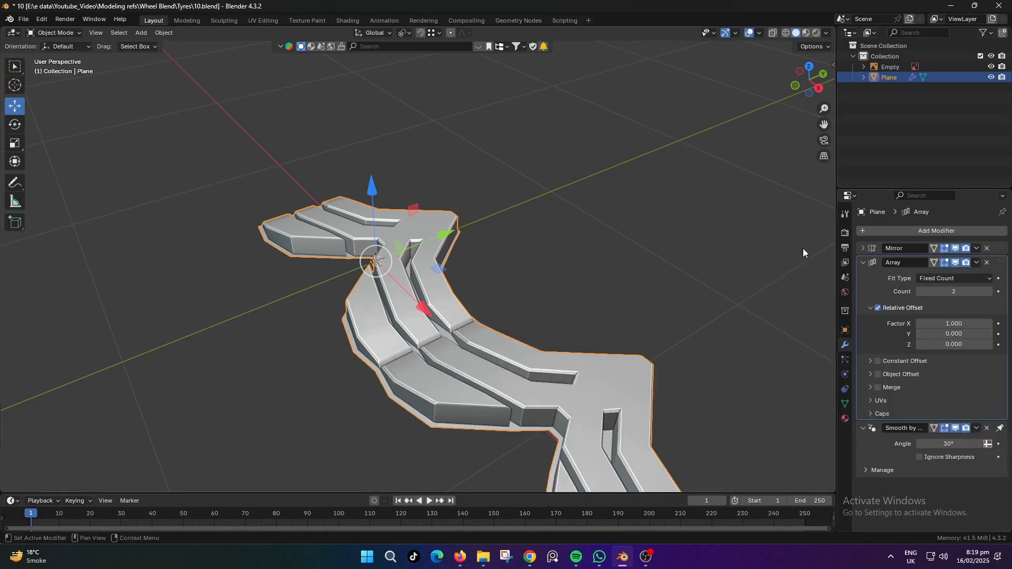
click(946, 323)
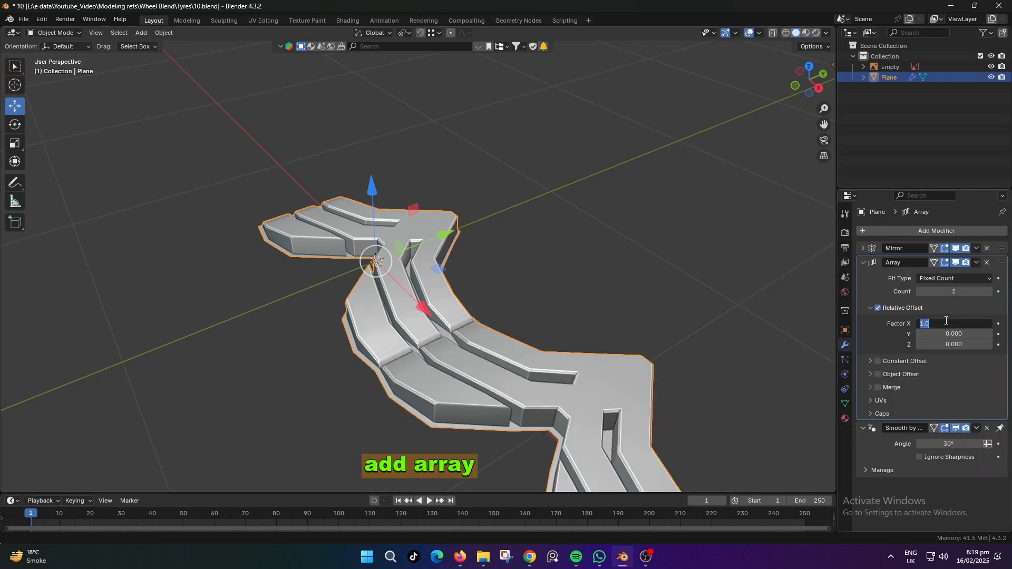
text(0)
key(Tab)
text(1)
key(Return)
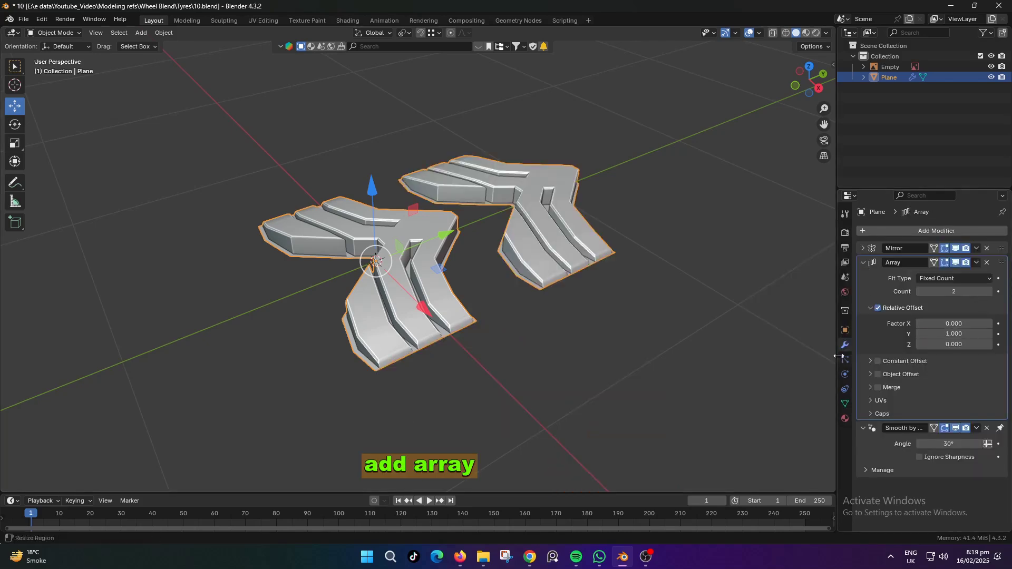
Enable Merge on the array and set its relative Y offset to 0.600
middle_drag(532, 285, 527, 312)
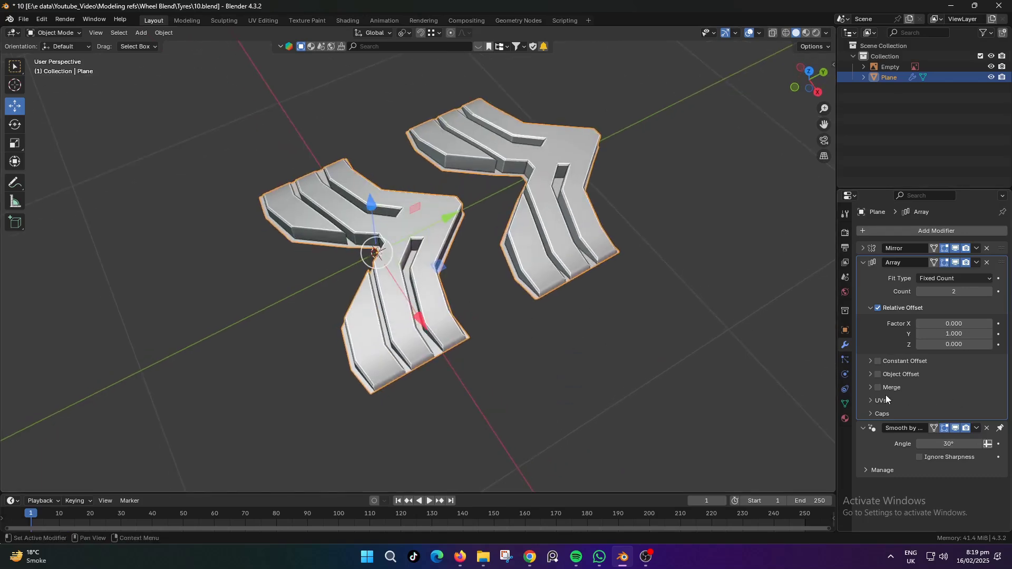
click(869, 387)
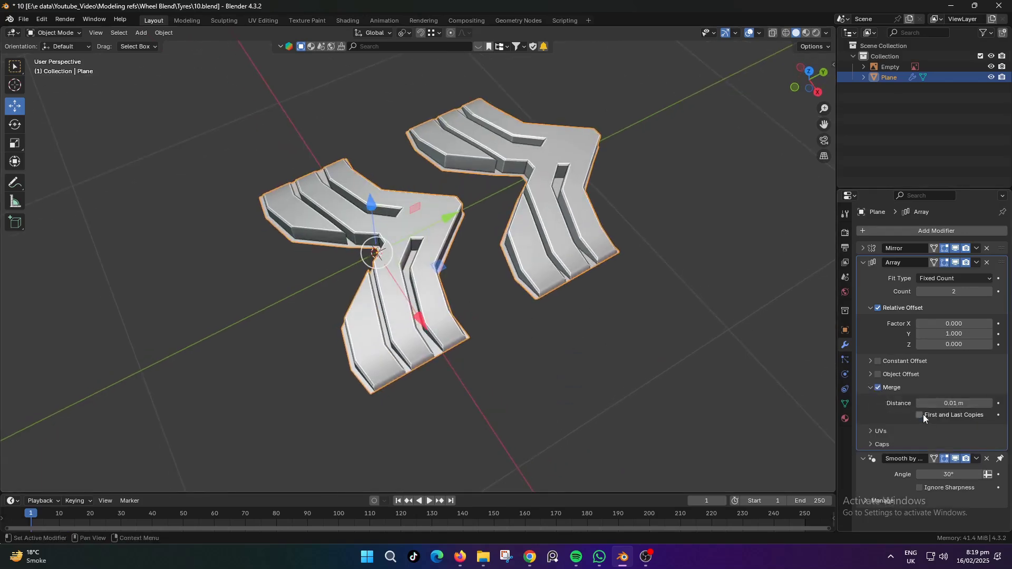
click(870, 387)
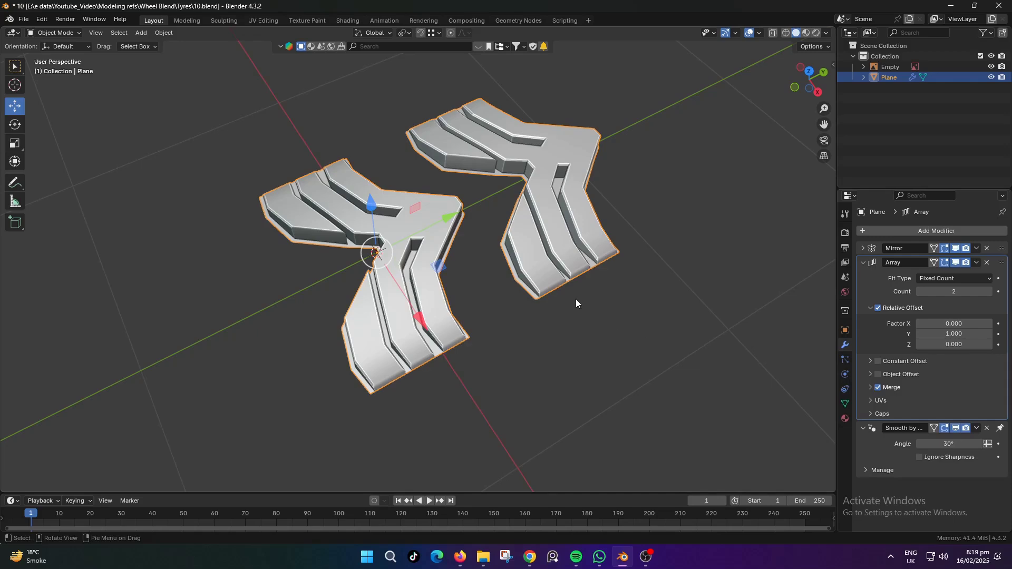
middle_drag(576, 299, 494, 248)
key(KP_7)
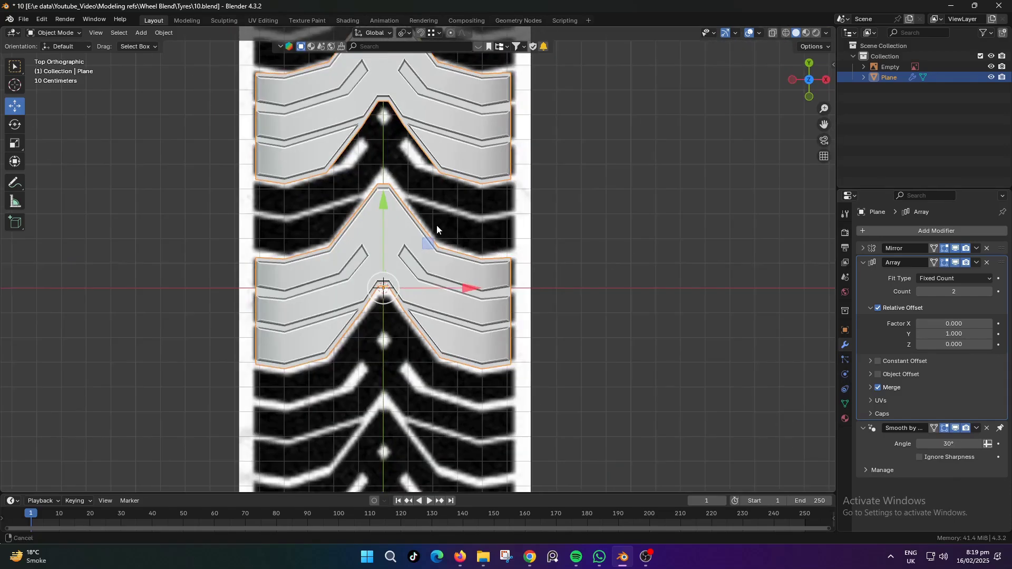
scroll(501, 360, up, 2)
drag(959, 334, 912, 334)
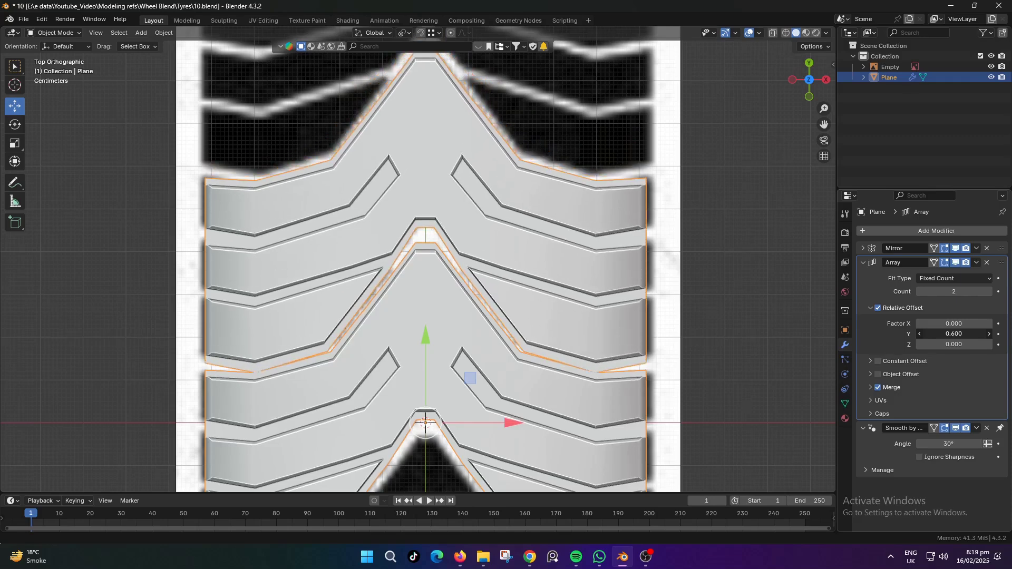
Edit the tread's vertices, shifting the segment's lower outer corner slightly down in Y and its upper outer corner about 0.006 m up
shift+middle_drag(661, 363, 630, 235)
key(Tab)
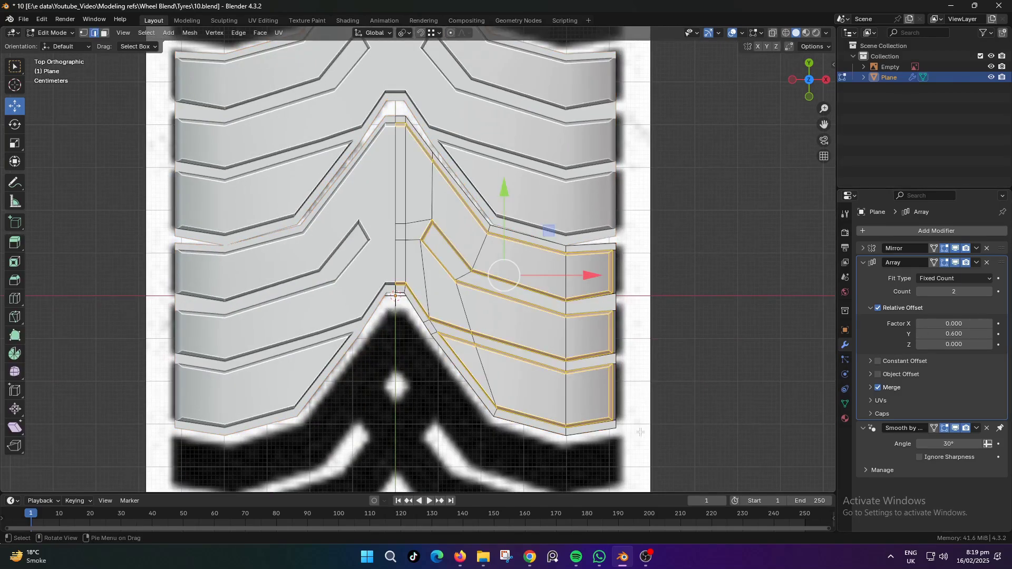
key(alt+z)
key(1)
click(616, 428)
key(alt+z)
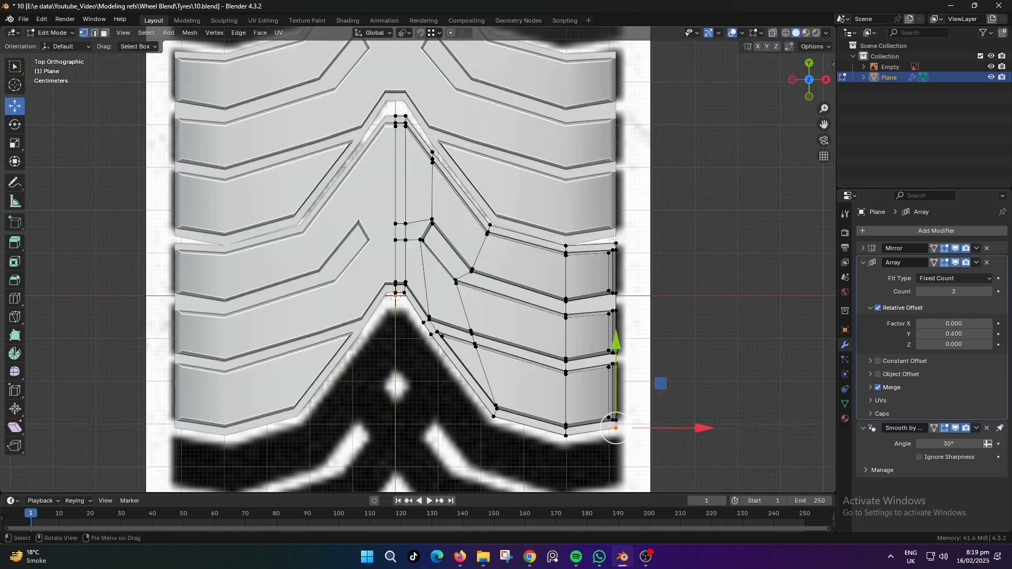
drag(615, 360, 616, 363)
click(616, 243)
key(g)
key(y)
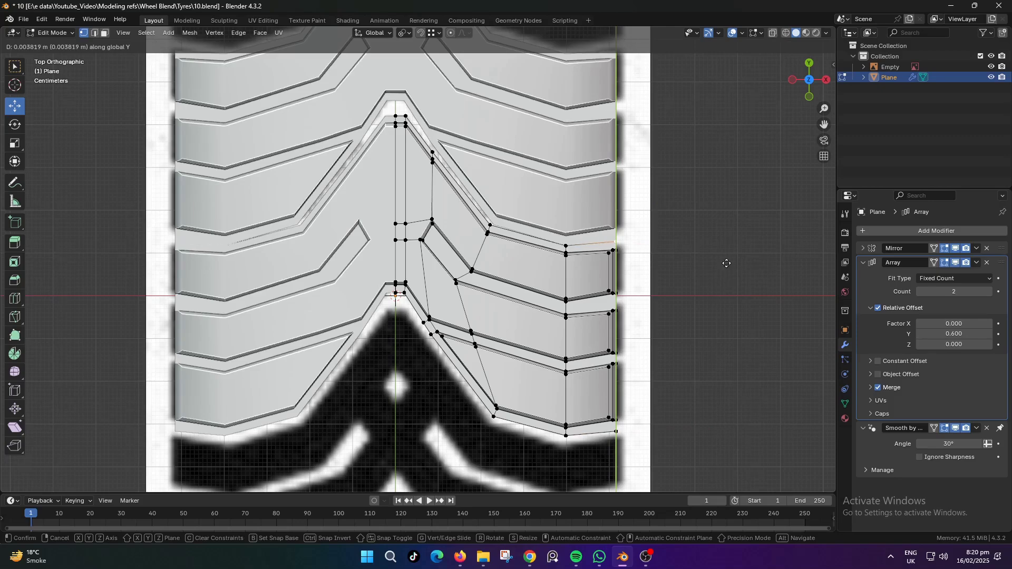
click(729, 257)
Set the array's merge distance to 0.02 m
scroll(634, 209, up, 3)
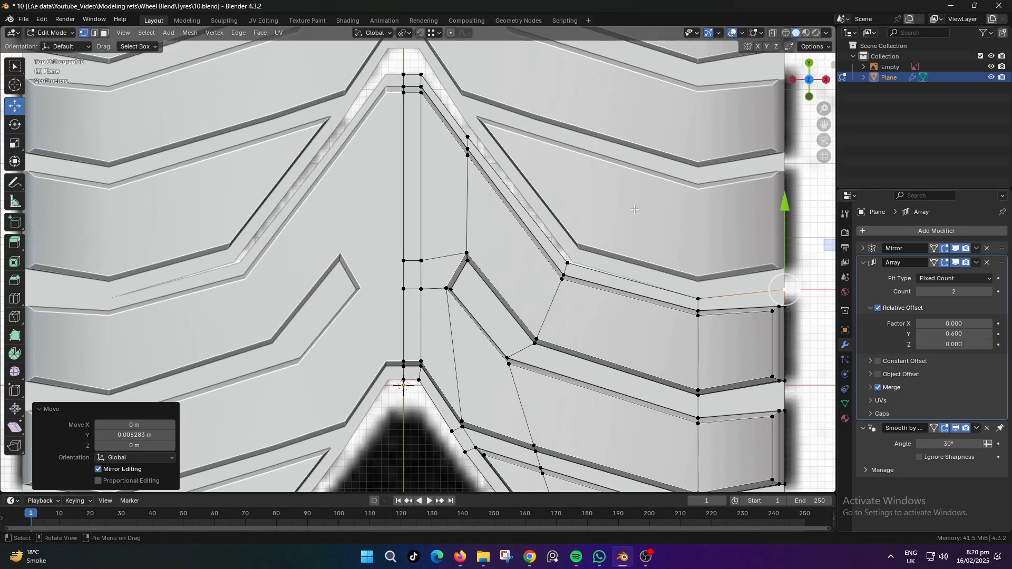
click(870, 388)
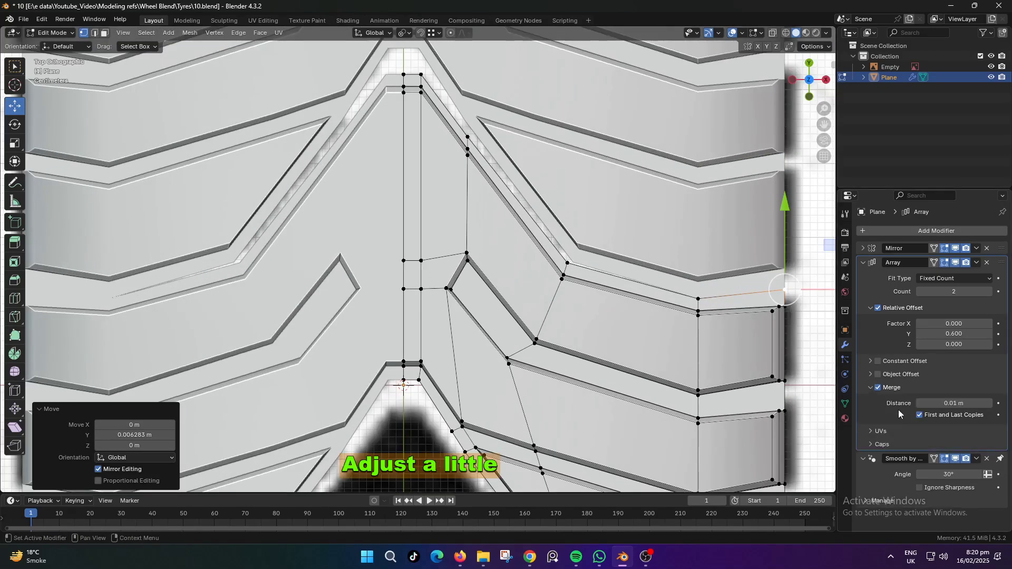
click(989, 403)
Move the vertex on the segment's upper V-shaped edge, above the groove tip, about 0.010 m up along Y
shift+middle_drag(487, 154, 493, 252)
scroll(493, 251, up, 2)
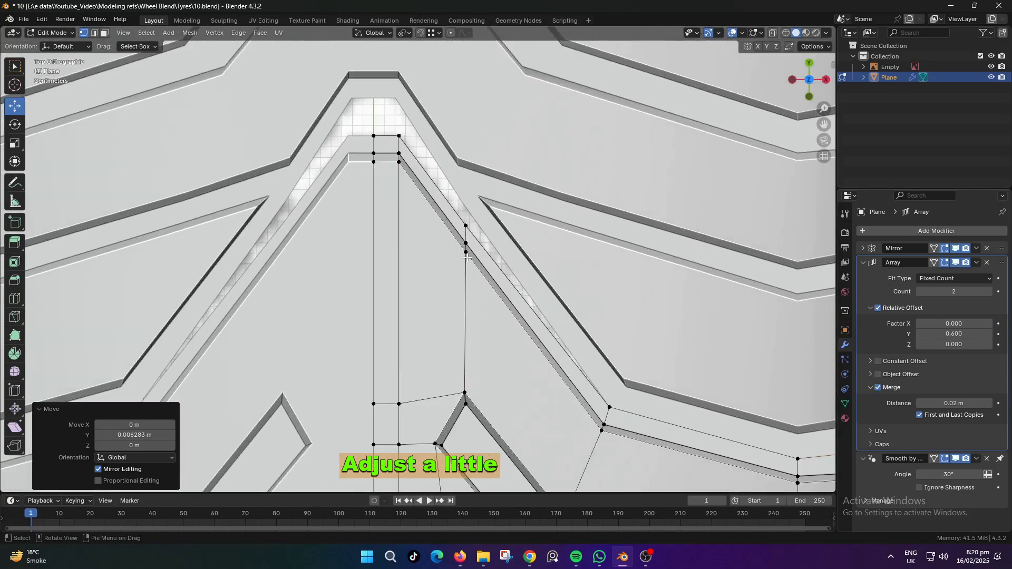
click(468, 226)
key(g)
key(y)
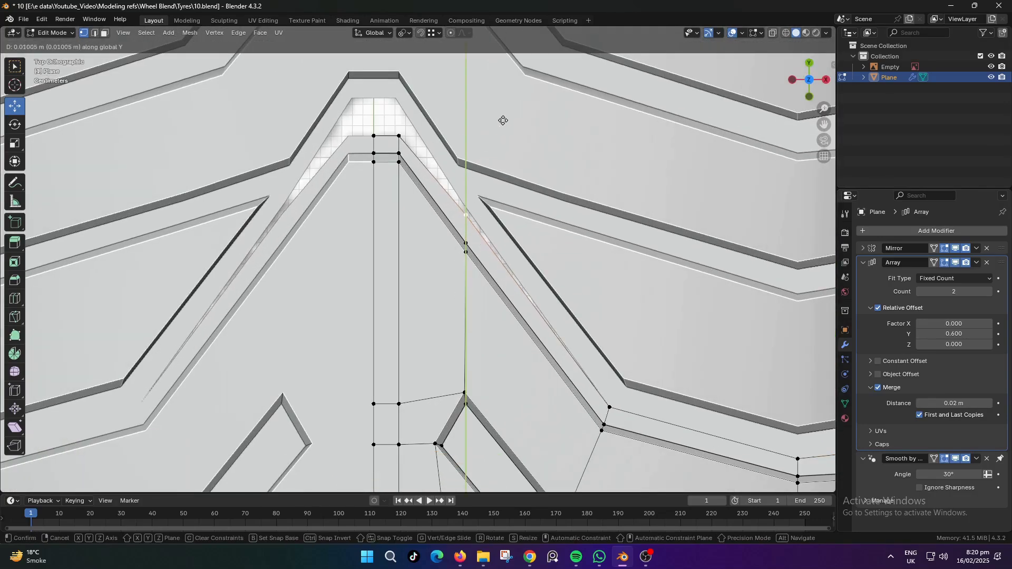
click(504, 119)
Move the matching vertex on the segment's lower V-shaped edge about 0.008 m down along Y
scroll(498, 263, down, 2)
shift+middle_drag(456, 487, 460, 342)
click(454, 402)
scroll(462, 394, down, 2)
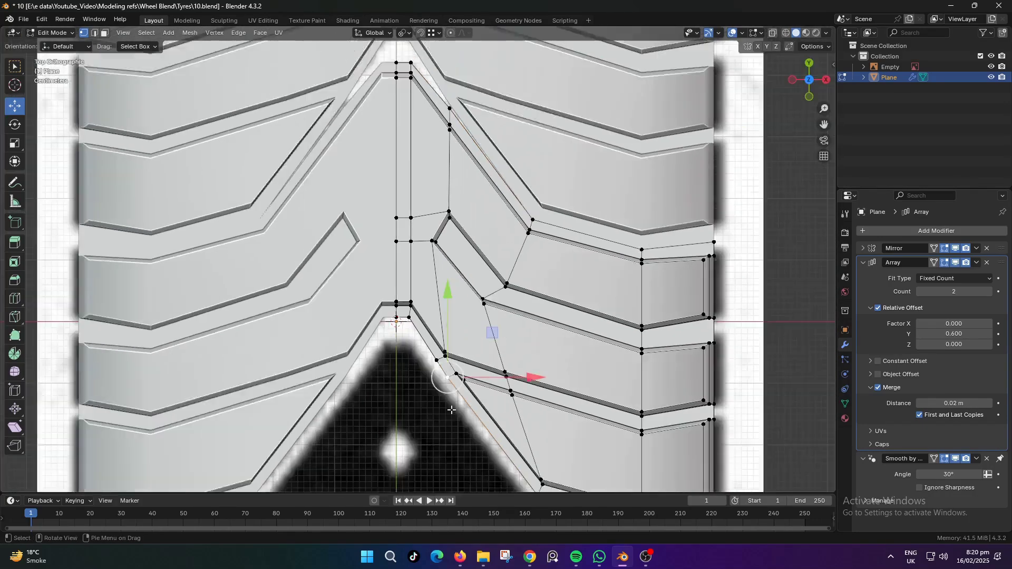
key(g)
key(y)
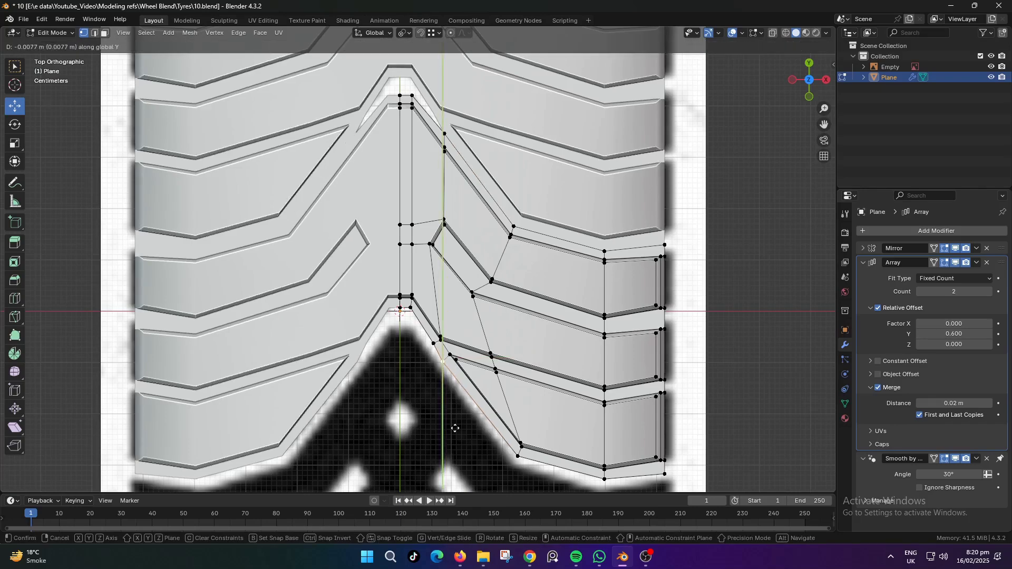
shift+click(455, 426)
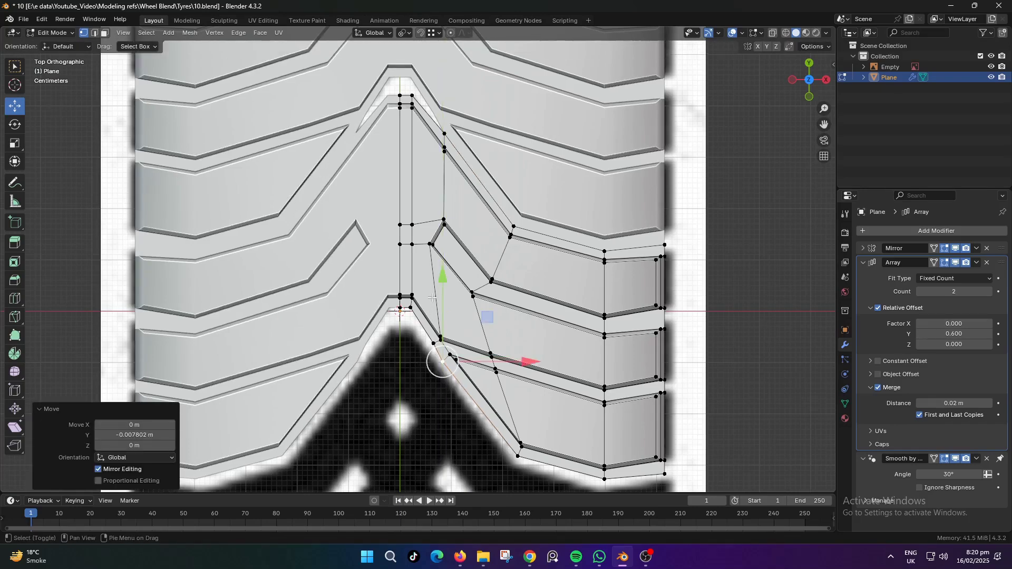
scroll(448, 371, up, 2)
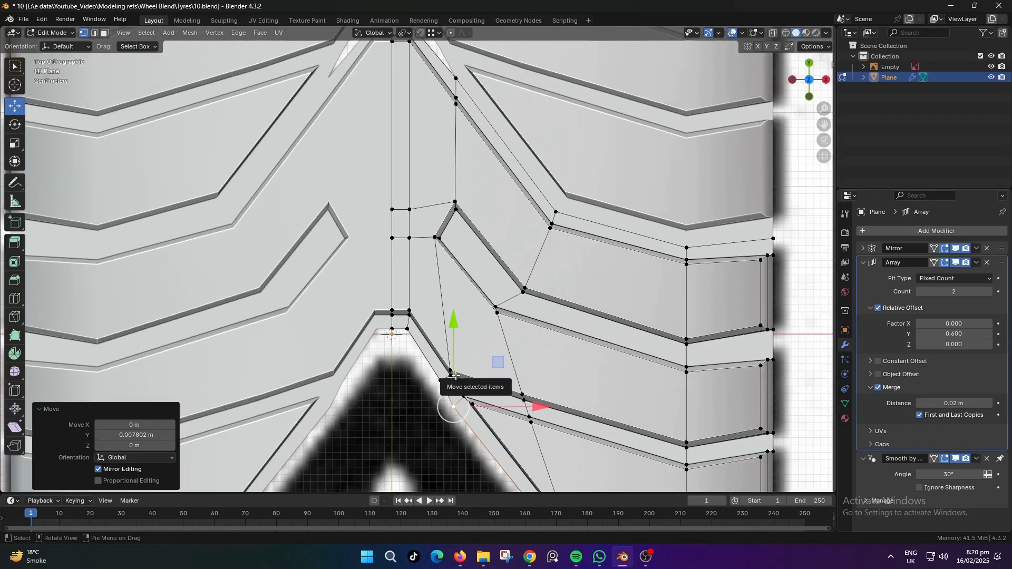
shift+middle_drag(464, 242, 463, 357)
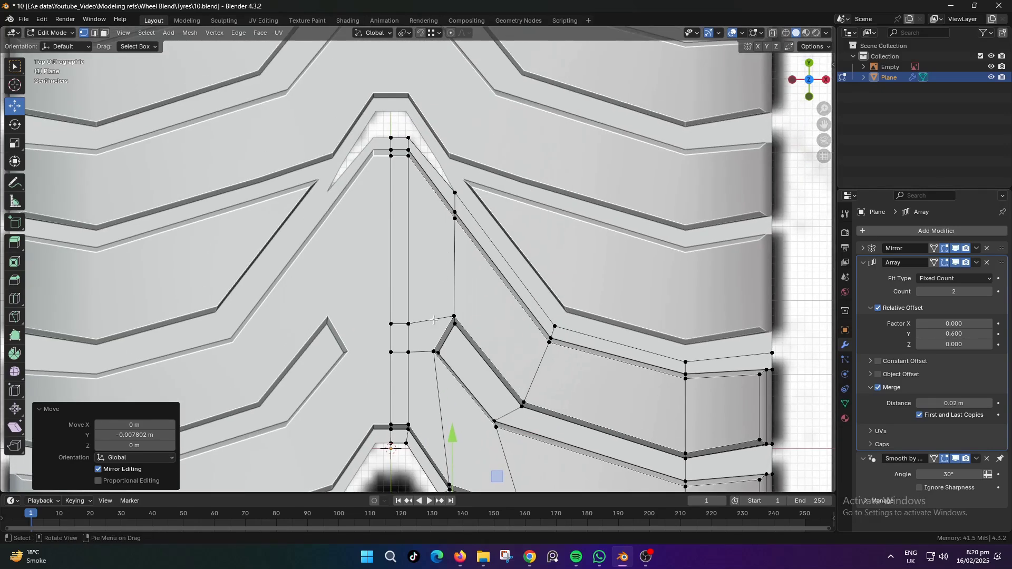
scroll(441, 263, up, 1)
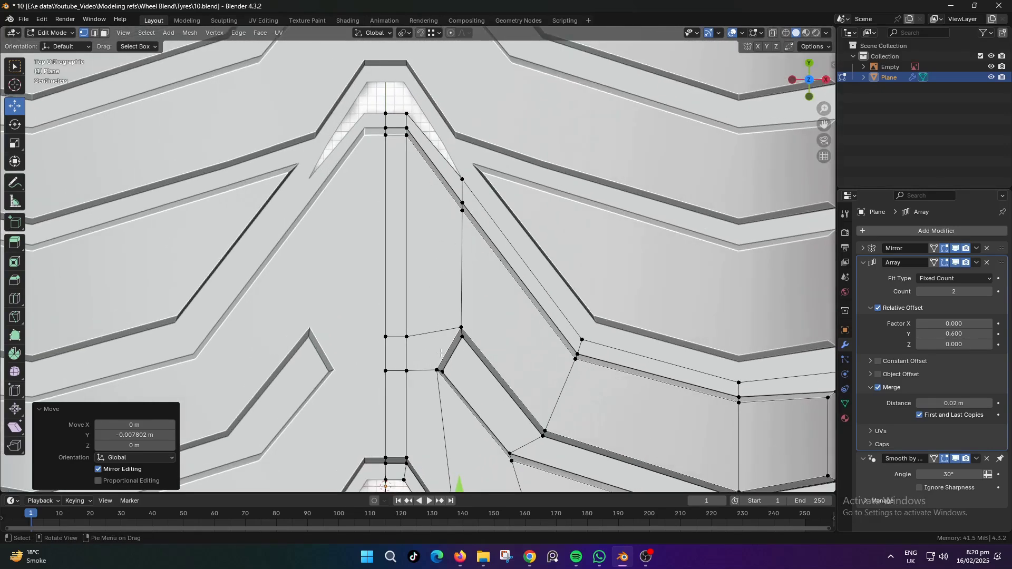
key(k)
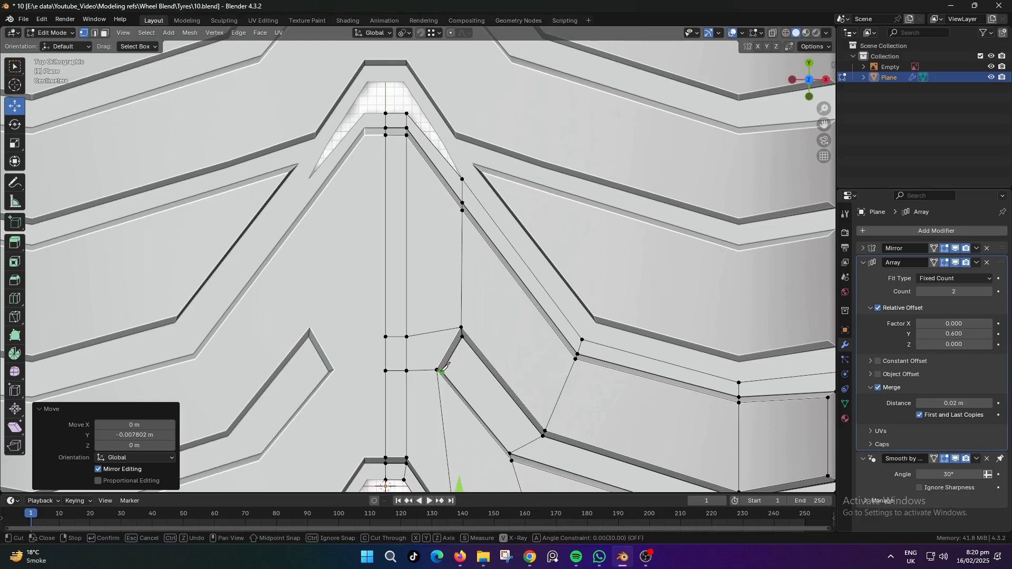
click(437, 369)
key(Return)
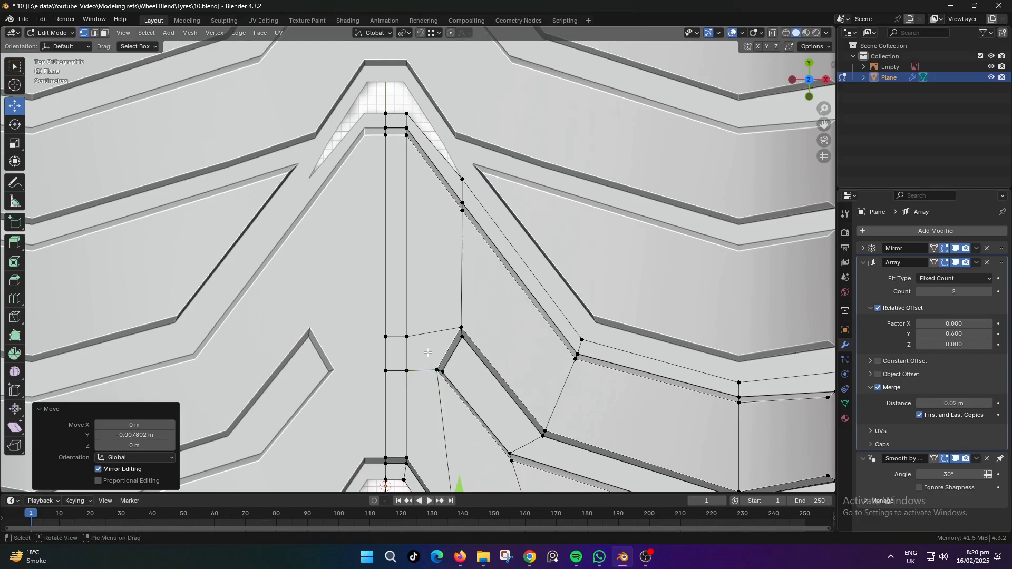
Connect the centre strip's upper vertex level with the groove tip to the groove's inner corner vertex with a diagonal edge
click(412, 342)
shift+click(429, 370)
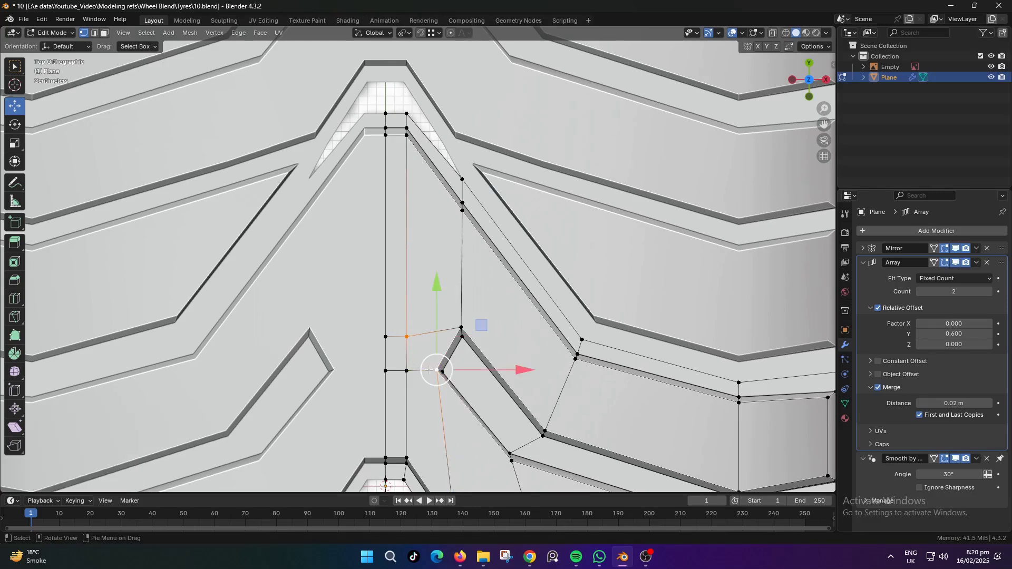
key(j)
Insert one lengthwise loop cut between the centre strip and the groove tip, and slide it in line with the groove's inner corner
key(ctrl+r)
click(433, 331)
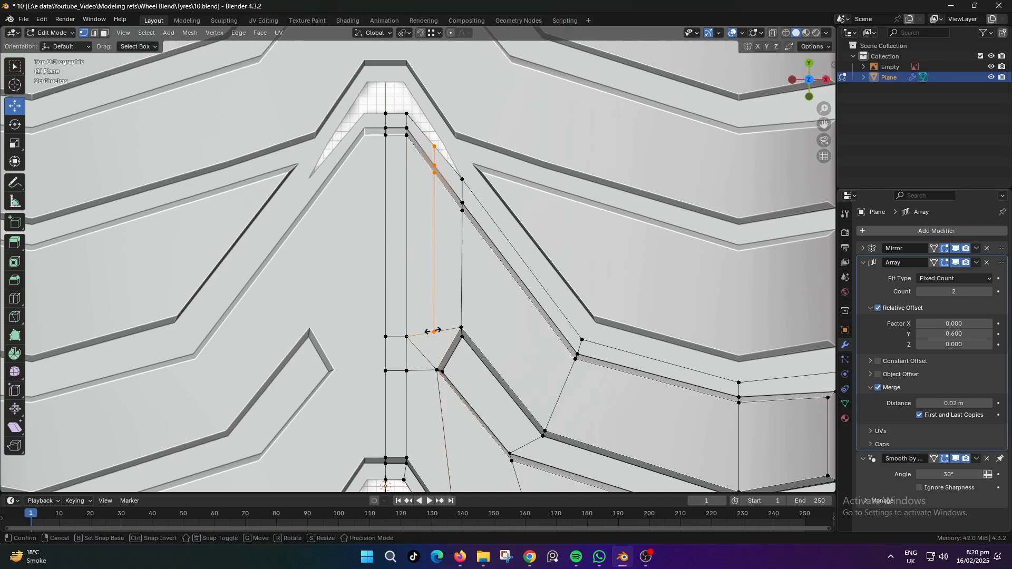
right_click(433, 331)
key(g)
key(g)
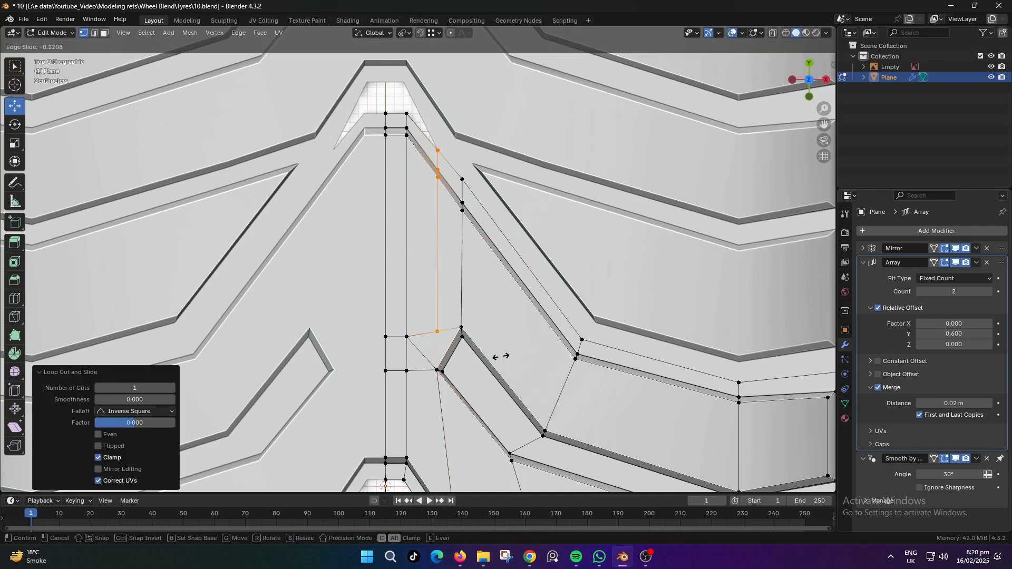
click(501, 357)
Connect the loop cut's lower end to the groove's inner corner and dissolve the diagonal edge beside it
click(433, 338)
shift+click(433, 365)
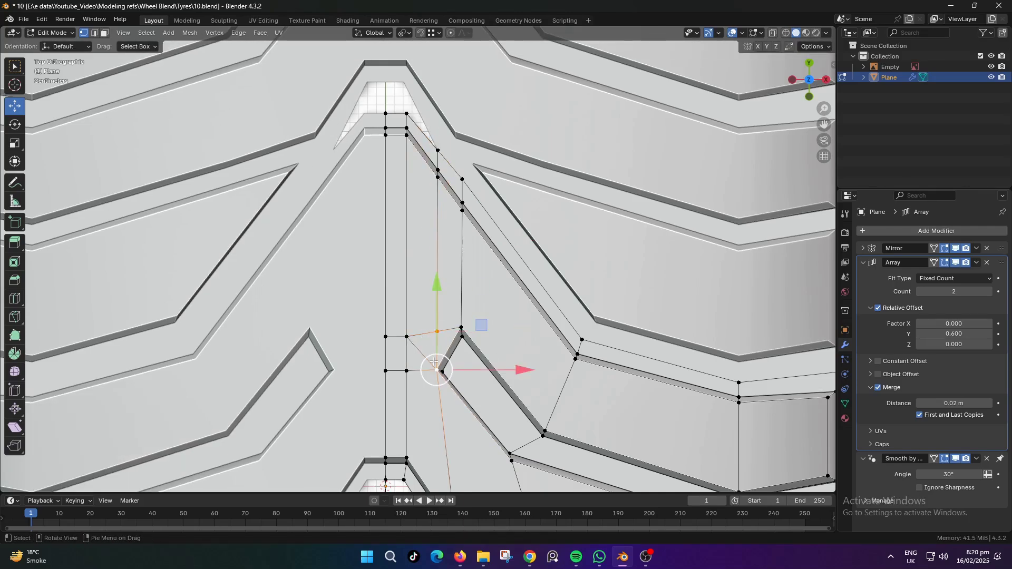
key(2)
click(411, 341)
key(ctrl+x)
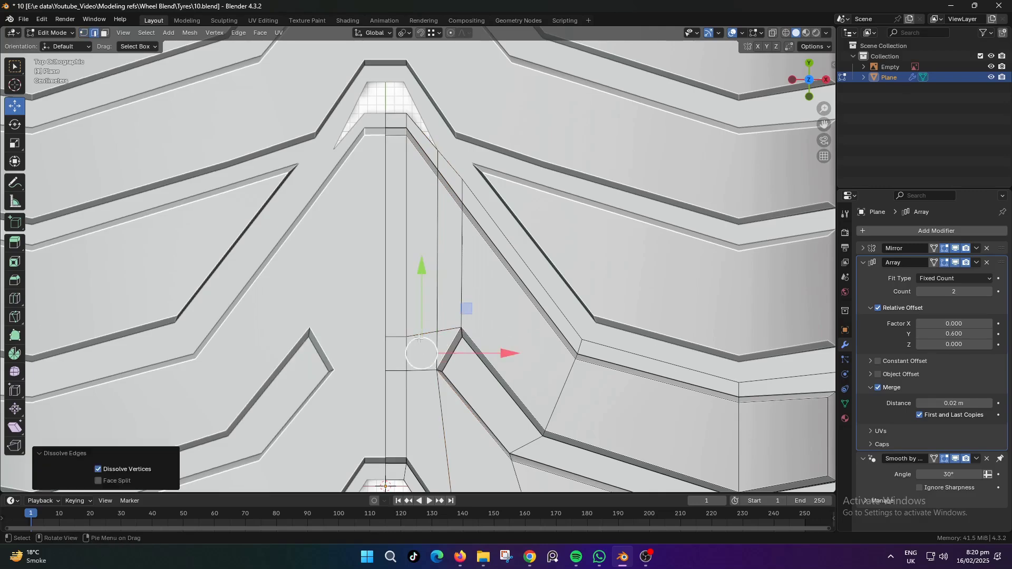
Dissolve the crosswise edges running from the centreline to the groove tip
alt+click(421, 337)
key(x)
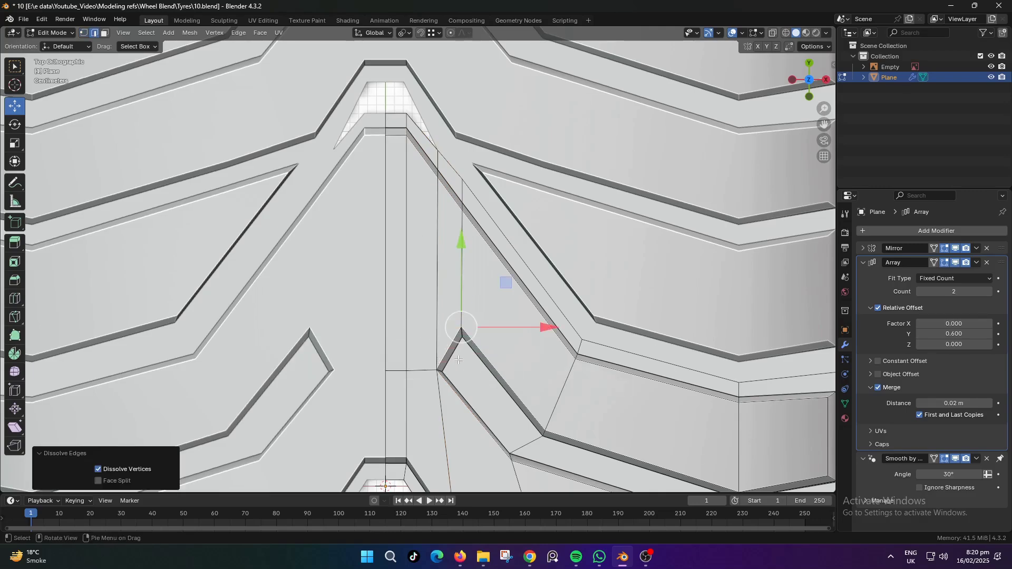
key(1)
Slide the lower V edge's vertex below the groove junction slightly along the edge towards the apex
scroll(453, 352, down, 5)
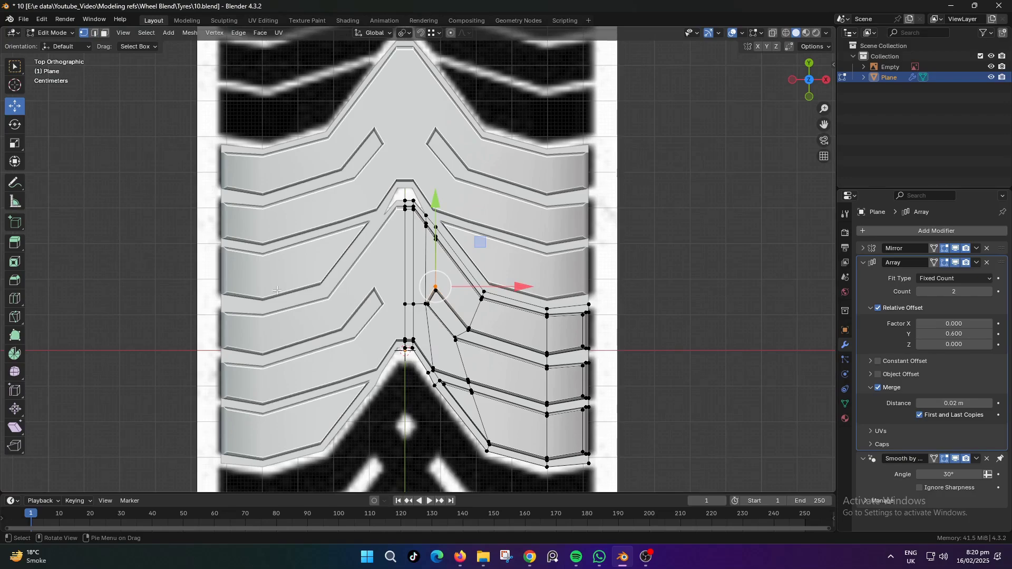
scroll(276, 290, up, 3)
shift+middle_drag(276, 290, 250, 154)
scroll(250, 154, up, 2)
click(411, 384)
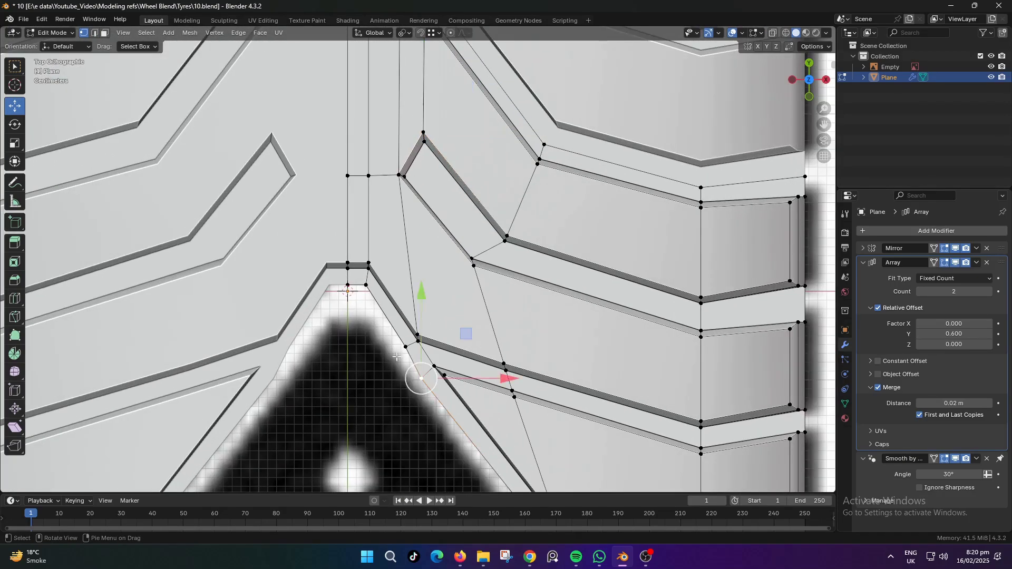
click(396, 357)
click(424, 377)
drag(421, 293, 421, 290)
drag(481, 377, 487, 380)
key(g)
key(g)
click(484, 362)
Slide the neighbouring lower V edge vertex nearer the apex along the edge by a factor of about 0.115
click(415, 359)
key(g)
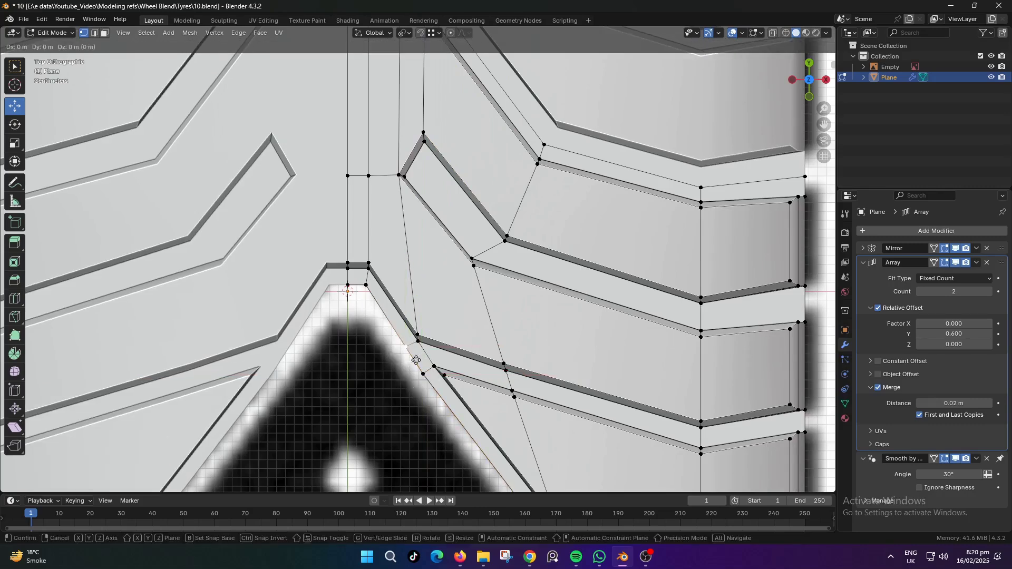
key(g)
click(418, 364)
scroll(420, 316, down, 2)
shift+middle_drag(421, 270, 421, 343)
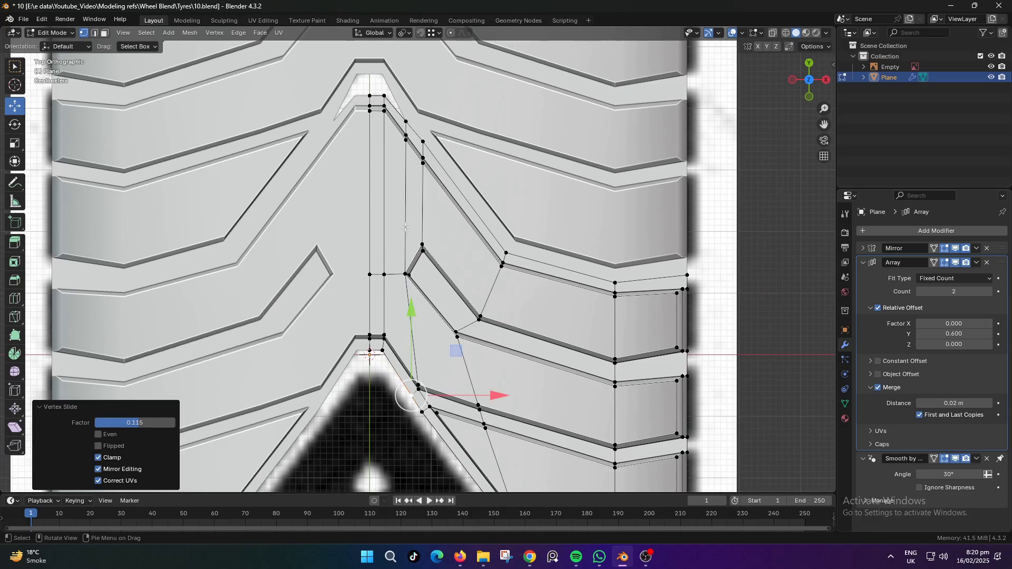
Move the two apex vertices of the segment's lower V edge about 0.018 m down along Y
click(383, 350)
key(g)
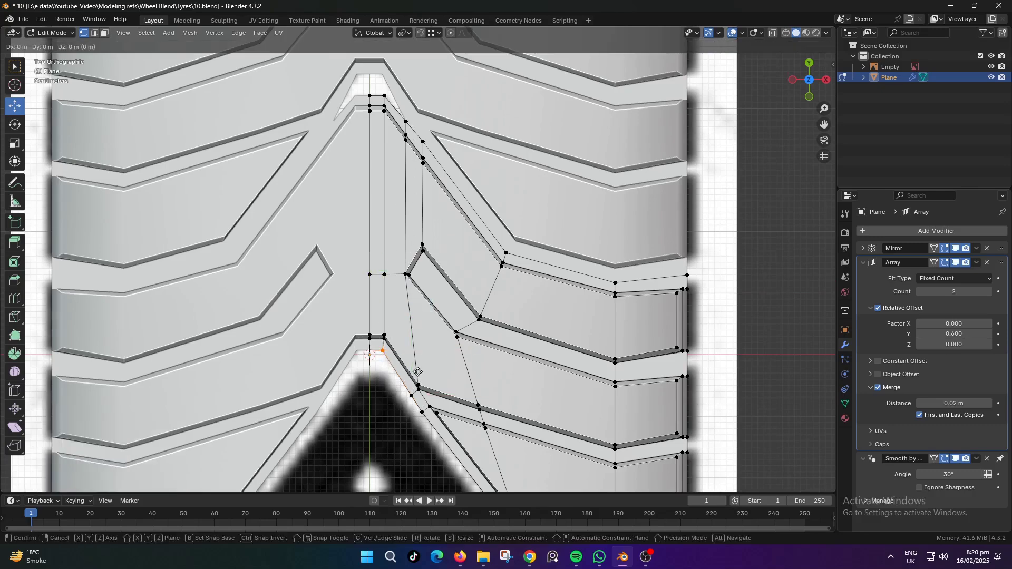
key(y)
click(418, 383)
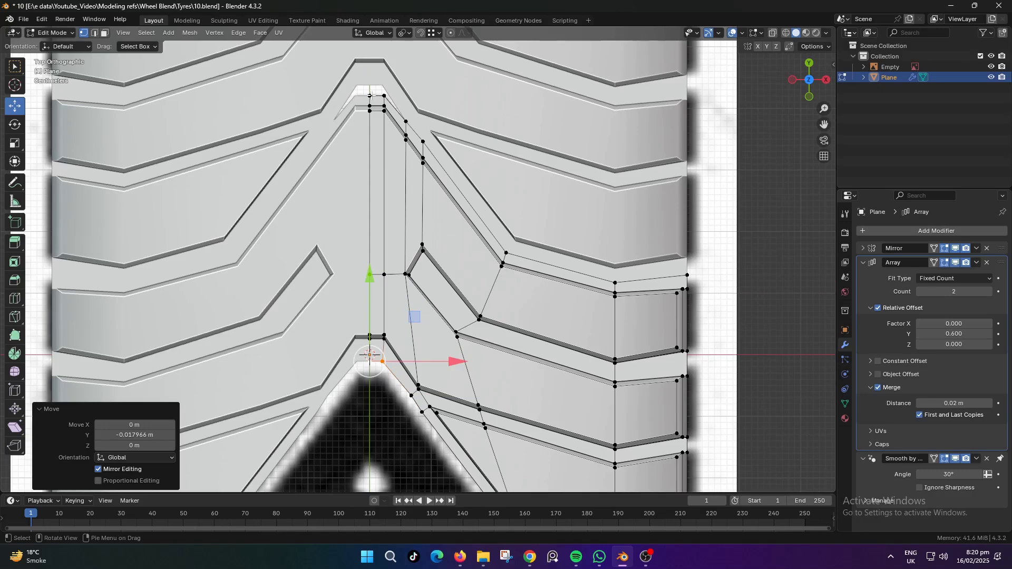
Try to move the two apex vertices of the segment's upper V edge upward along Y
click(369, 96)
key(g)
key(y)
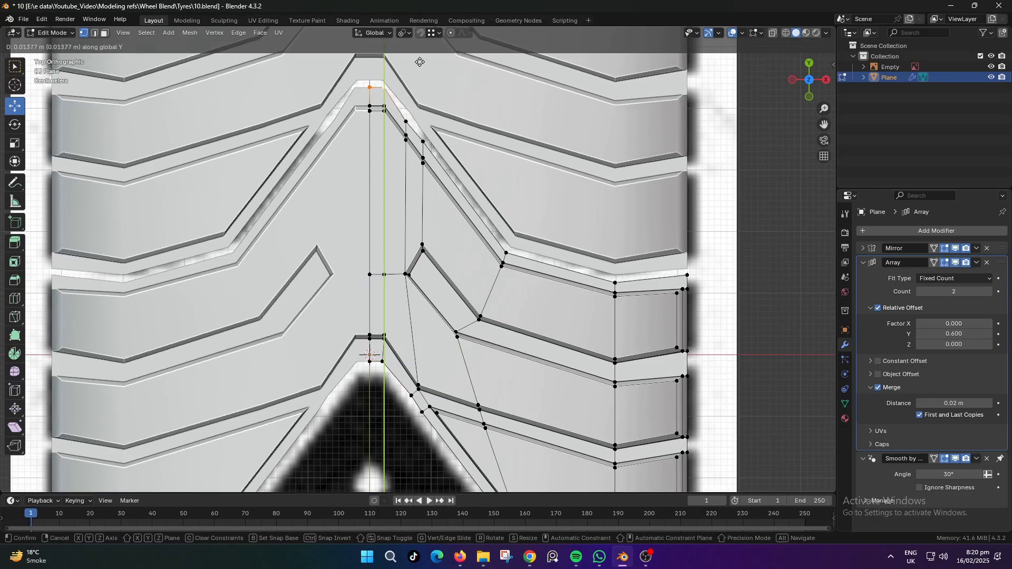
click(422, 49)
key(ctrl+z)
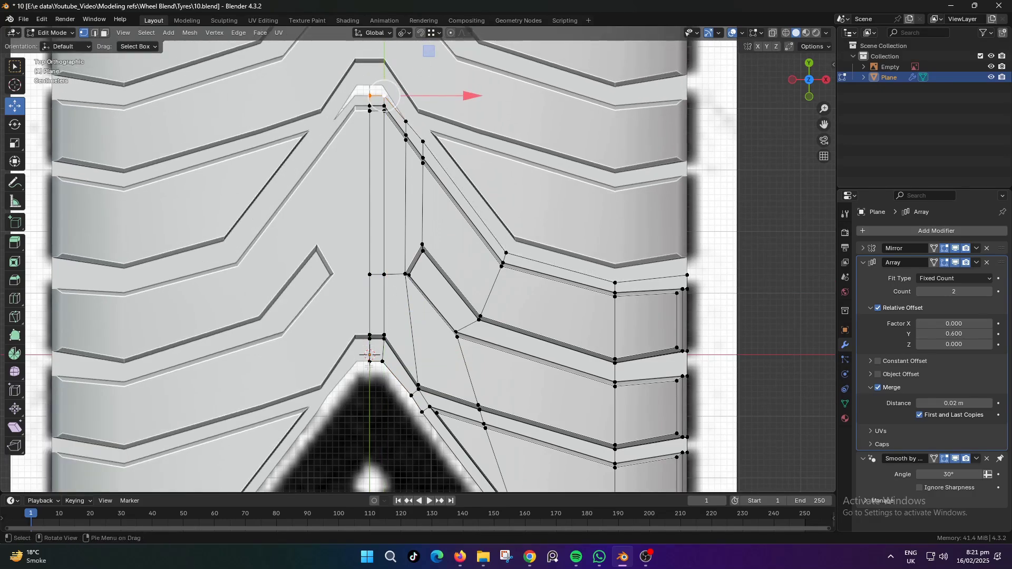
Move the two upper apex vertices about 0.012 m up along Y
key(g)
key(y)
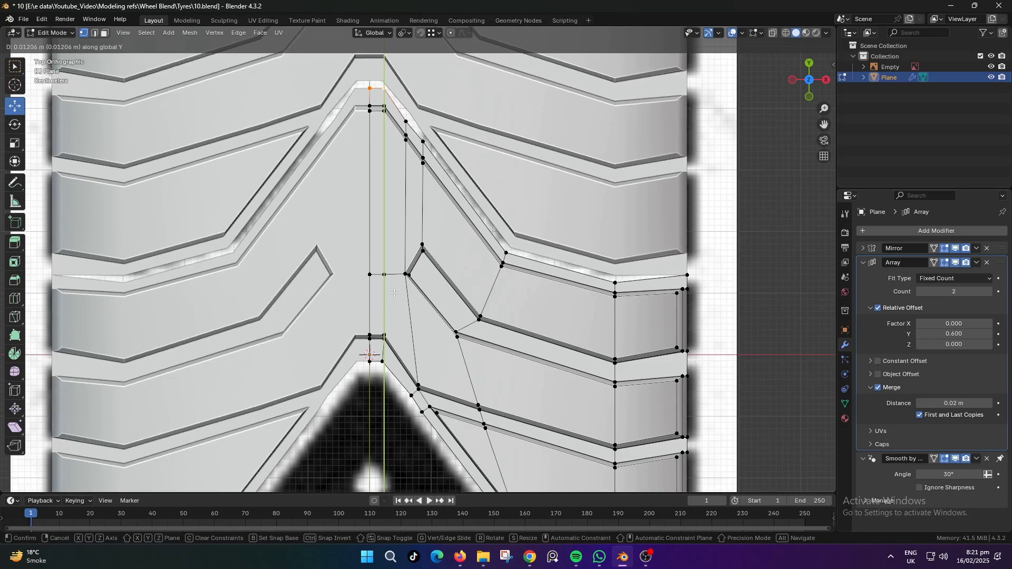
click(365, 372)
Move the two apex vertices of the lower V edge a further 0.004 m or so down along Y
drag(385, 366, 387, 368)
key(g)
key(y)
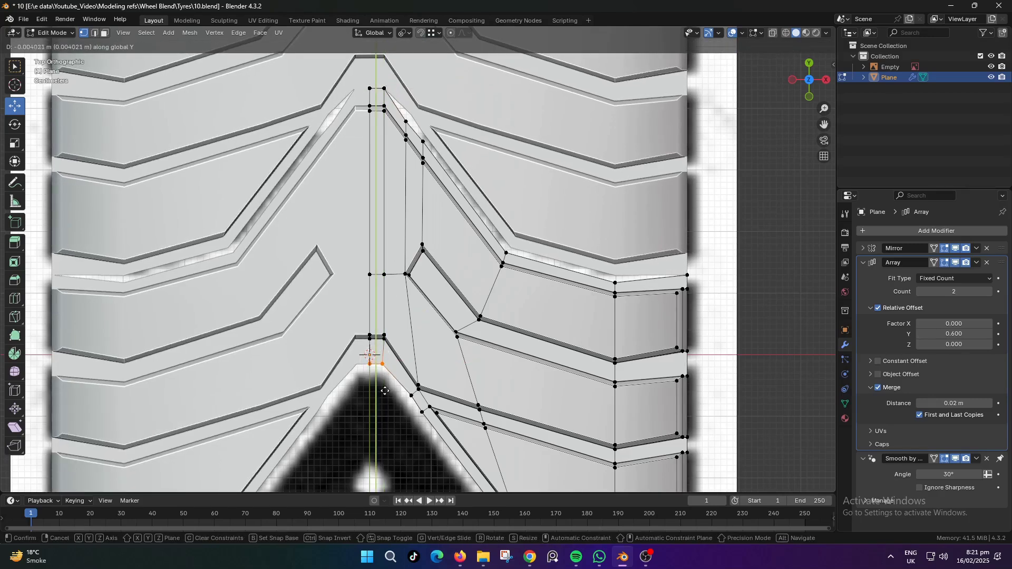
click(392, 390)
Move the lower V edge vertex next to the apex about 0.005 m down along Y and nudge it slightly towards the centreline in X
click(409, 396)
shift+middle_drag(414, 401, 413, 369)
key(g)
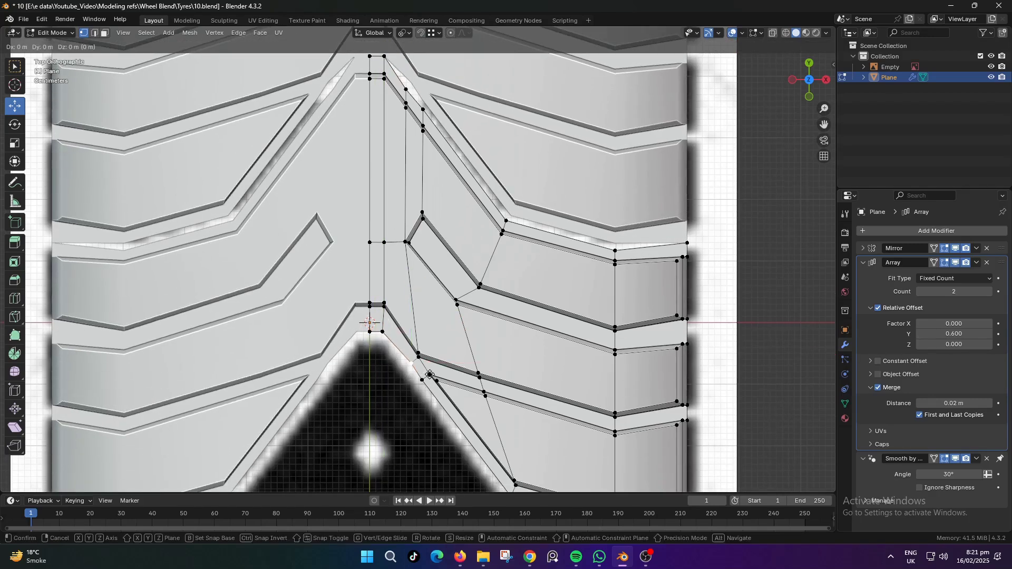
key(y)
click(423, 397)
key(g)
key(x)
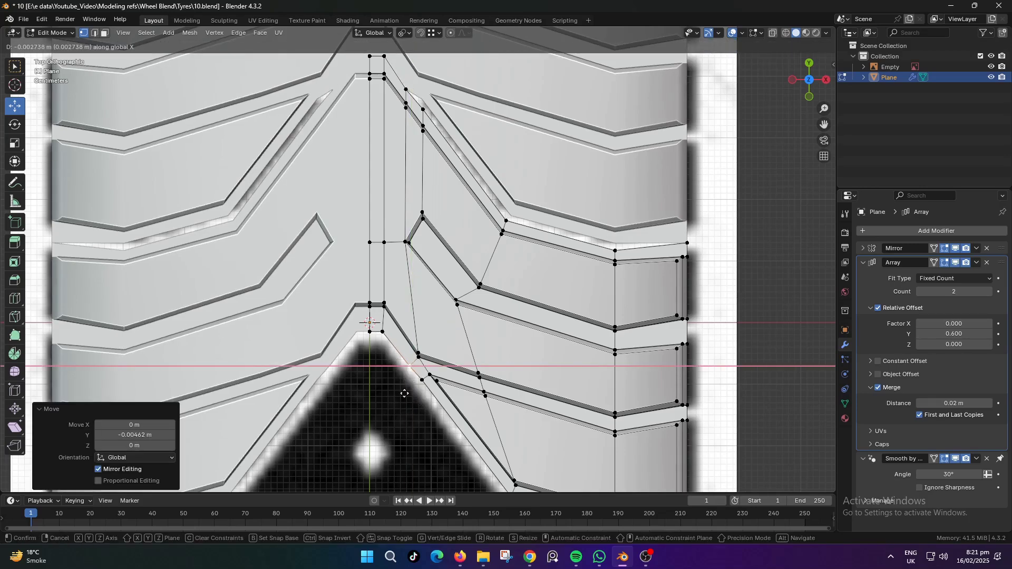
click(408, 393)
Move the following lower V edge vertex, at the groove junction, about 0.006 m down along Y
click(422, 382)
key(g)
key(y)
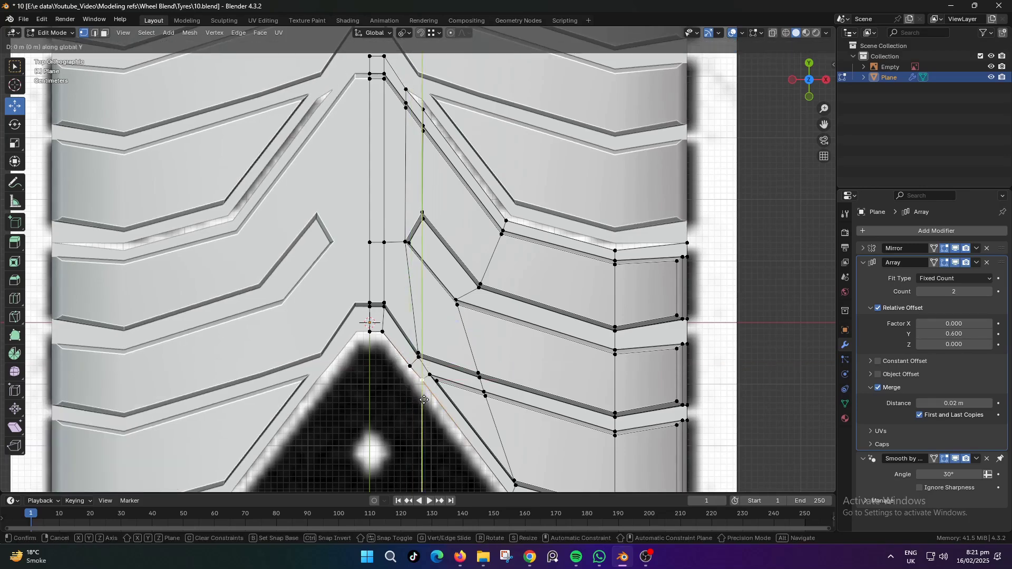
click(423, 434)
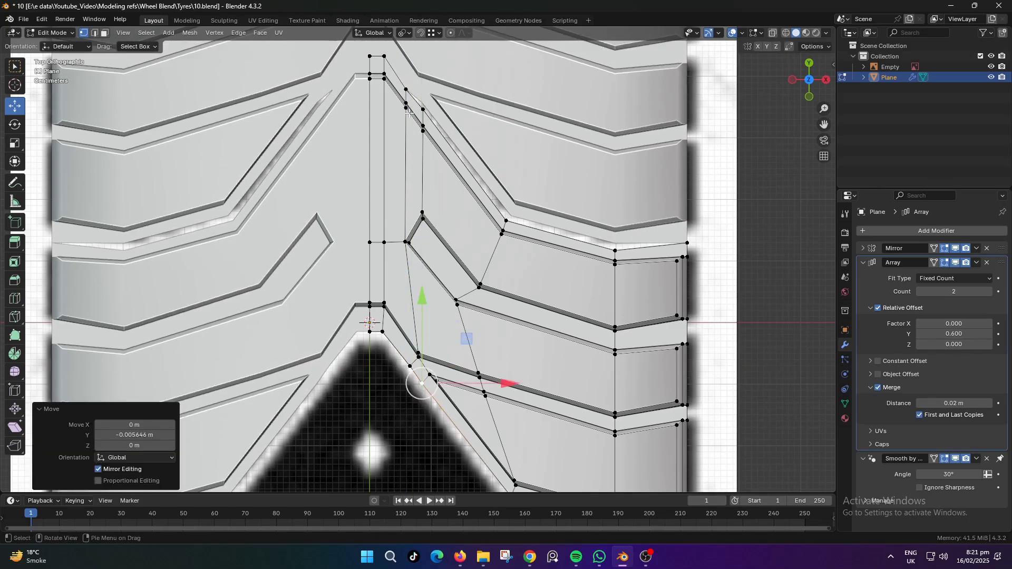
Move the two upper V edge vertices beside the apex about 0.004 m up along Y
click(422, 109)
key(g)
key(y)
click(460, 115)
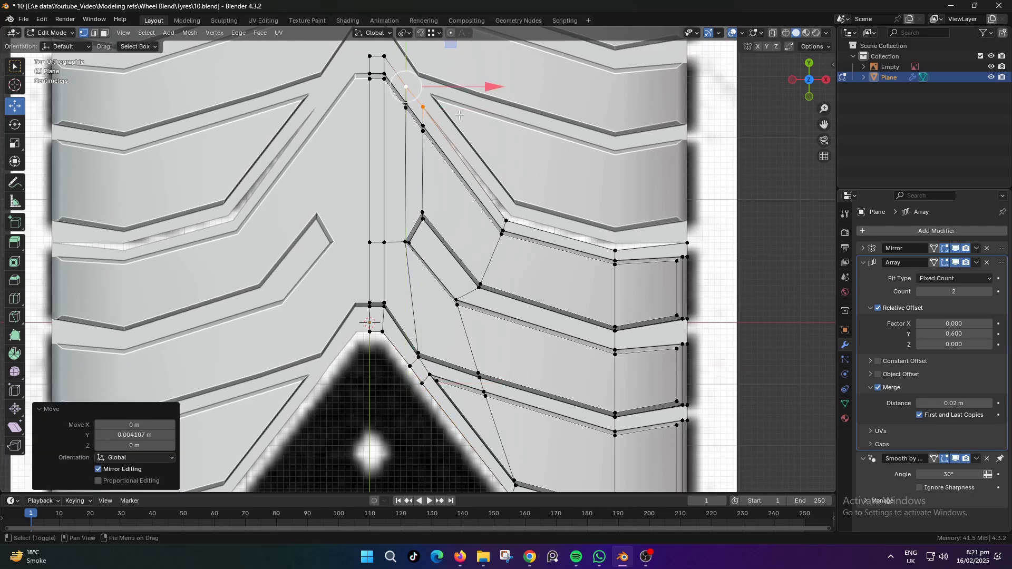
key(g)
key(y)
click(460, 115)
Move the upper border vertices at the V's outer bend and at the shoulder kink up along Y, the latter by about 0.004 m
click(502, 216)
key(g)
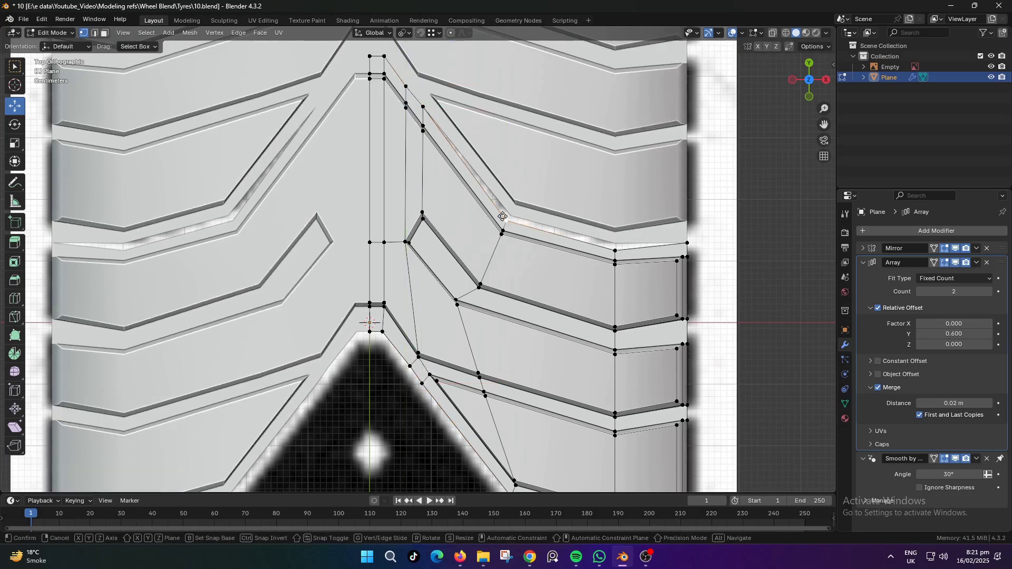
key(y)
click(507, 187)
click(621, 246)
key(g)
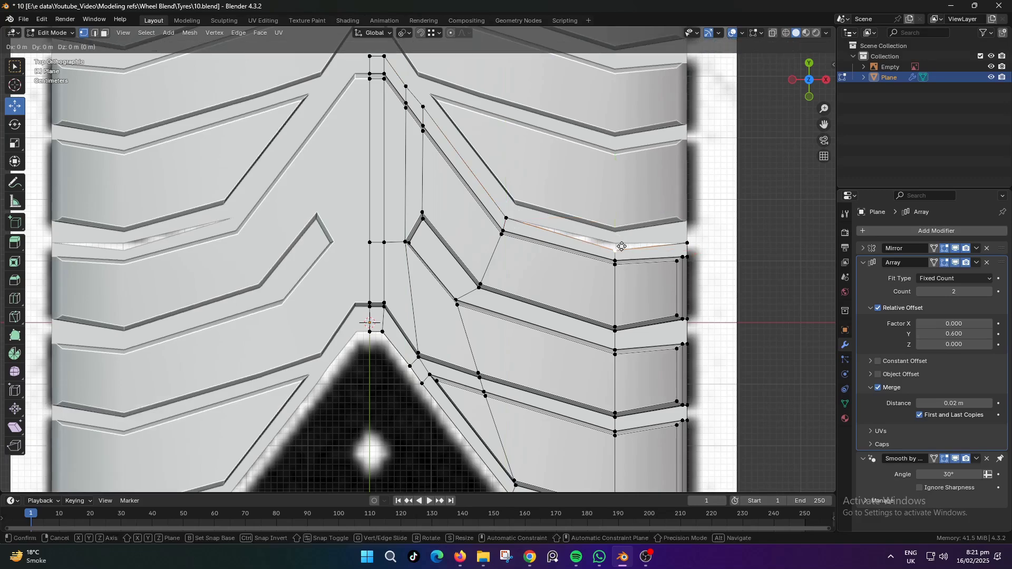
key(y)
click(621, 223)
Move the two matching lower border vertices, at the V's outer bend and the shoulder kink, about 0.0008 m down along Y
shift+middle_drag(629, 328, 593, 259)
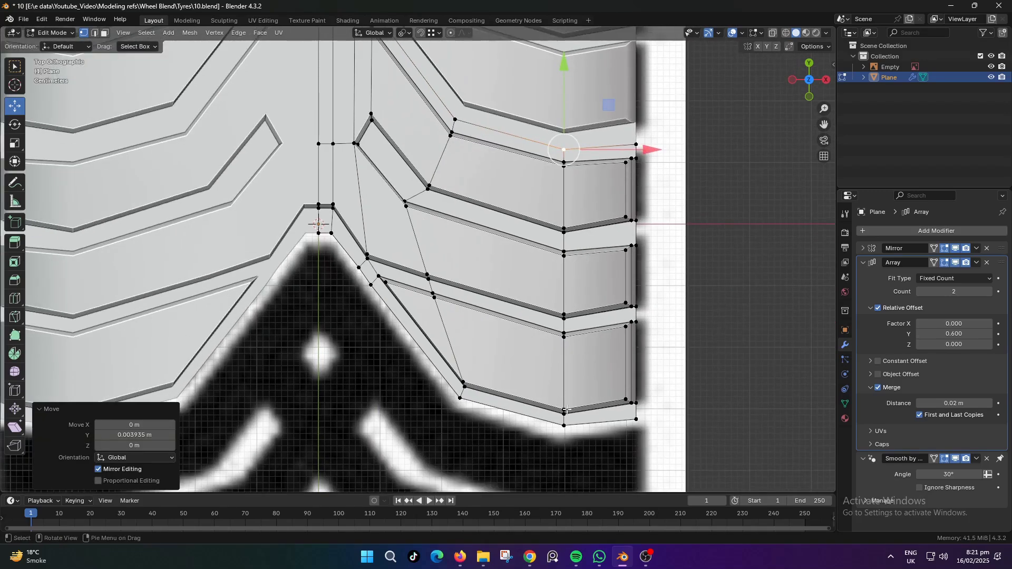
click(569, 430)
shift+click(473, 404)
key(g)
key(y)
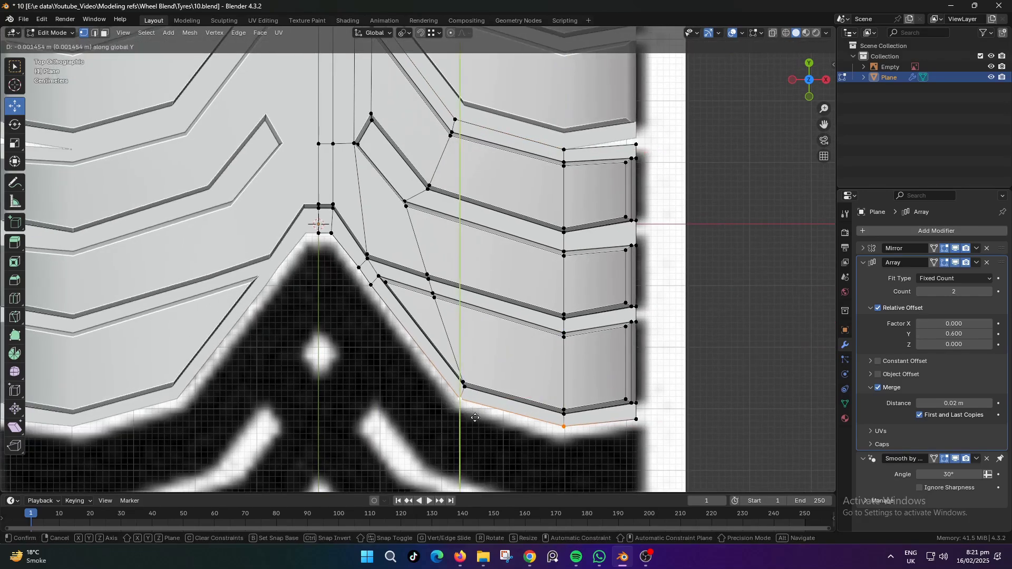
click(482, 409)
Move the lower outer corner vertex about 0.004 m and the upper outer corner vertex about 0.005 m up along Y
scroll(599, 386, down, 2)
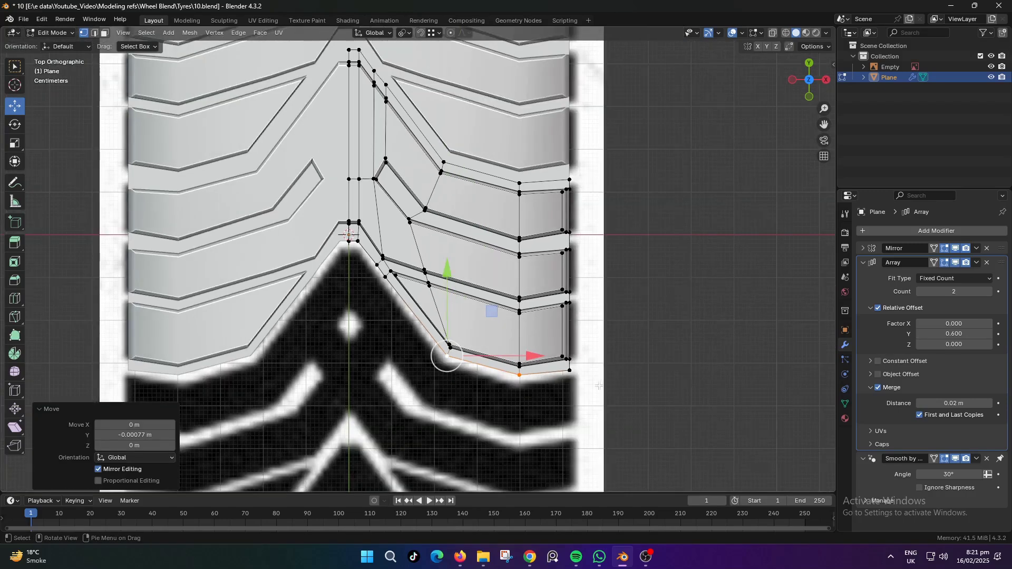
click(576, 376)
key(g)
key(y)
click(599, 207)
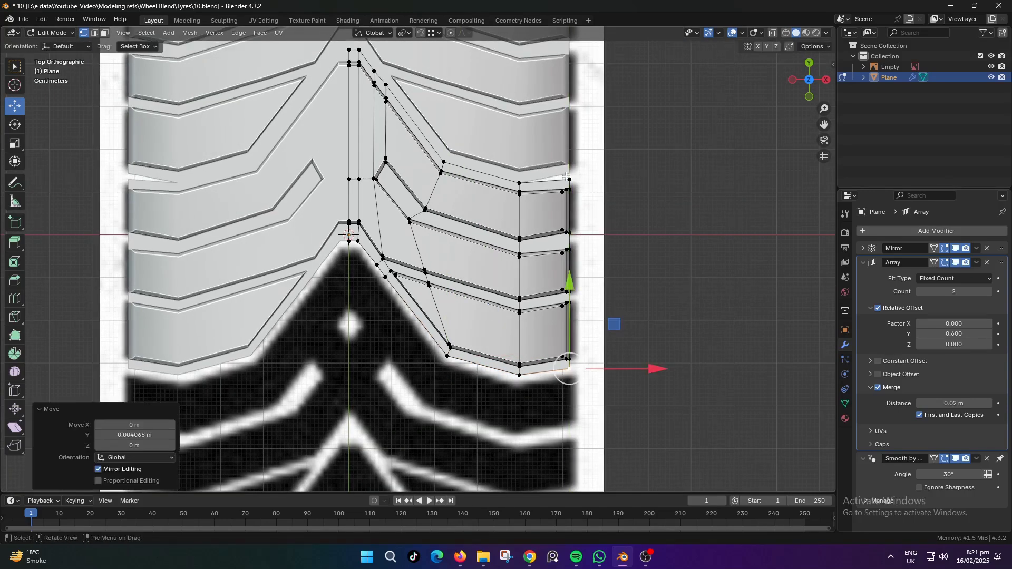
click(566, 177)
key(g)
key(y)
shift+click(572, 155)
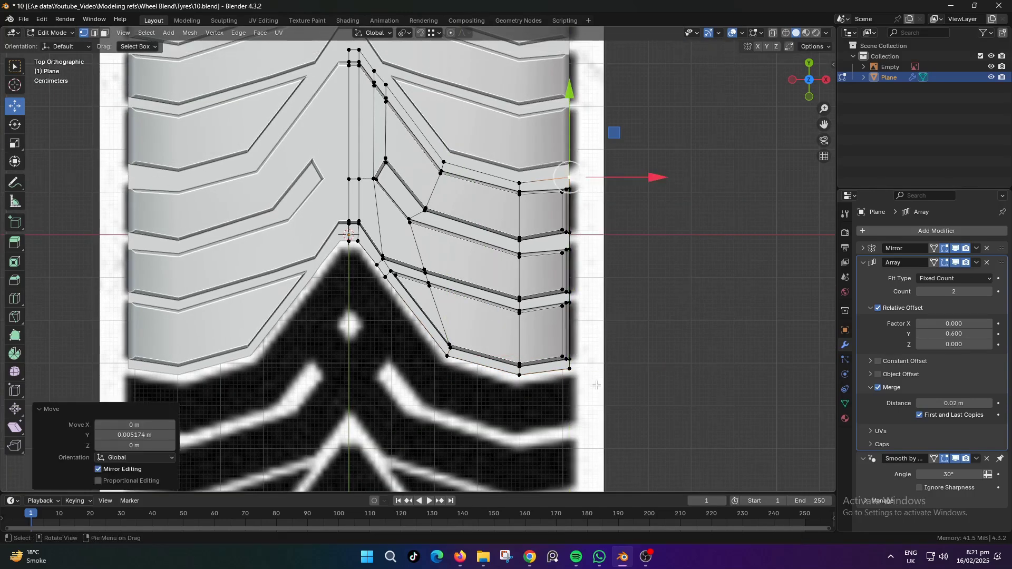
Move the lower outer corner vertex about 0.003 m down along Y and return to Object Mode to inspect the arrayed tread
click(568, 367)
key(g)
key(y)
click(597, 414)
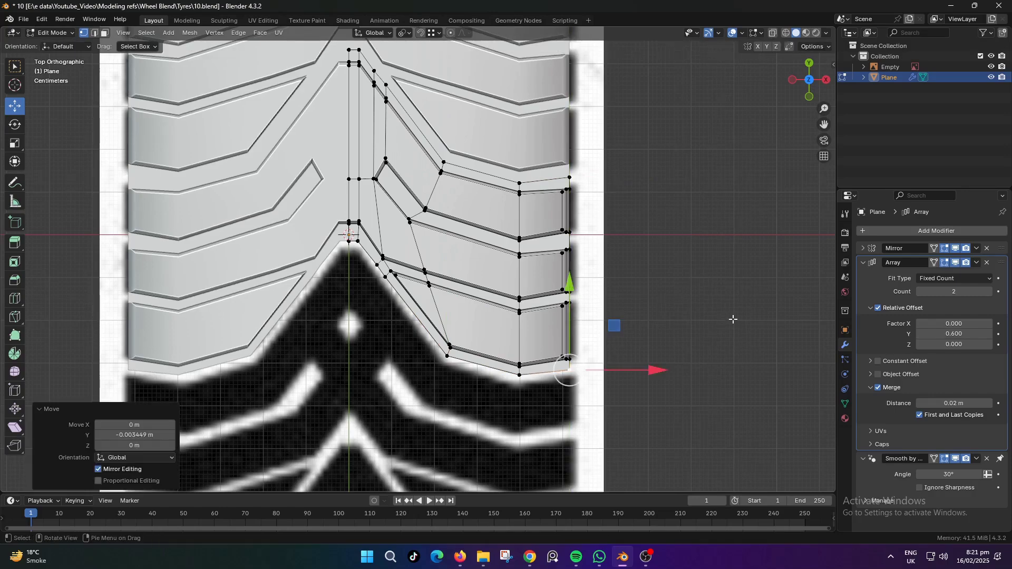
click(732, 319)
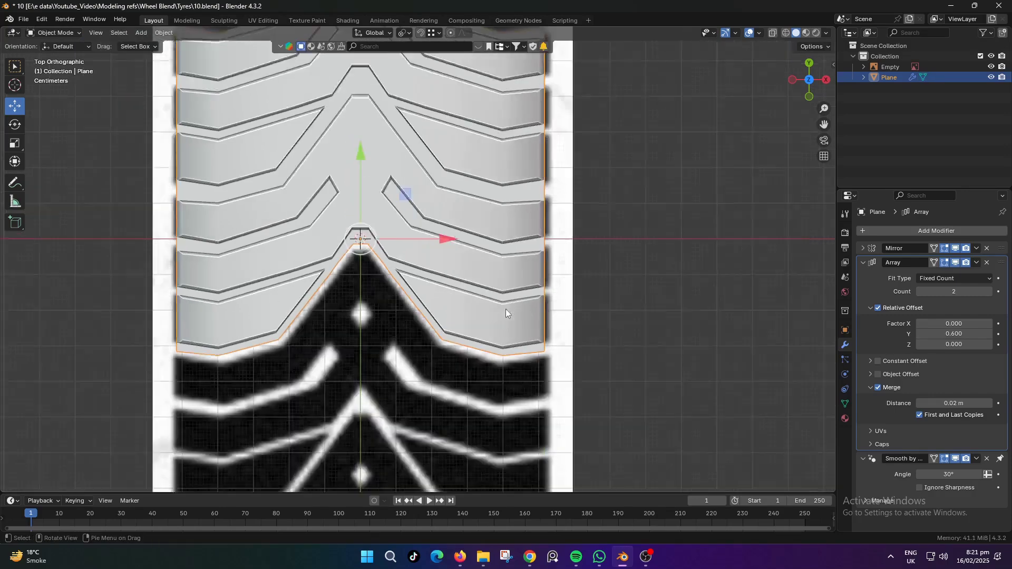
scroll(505, 309, down, 2)
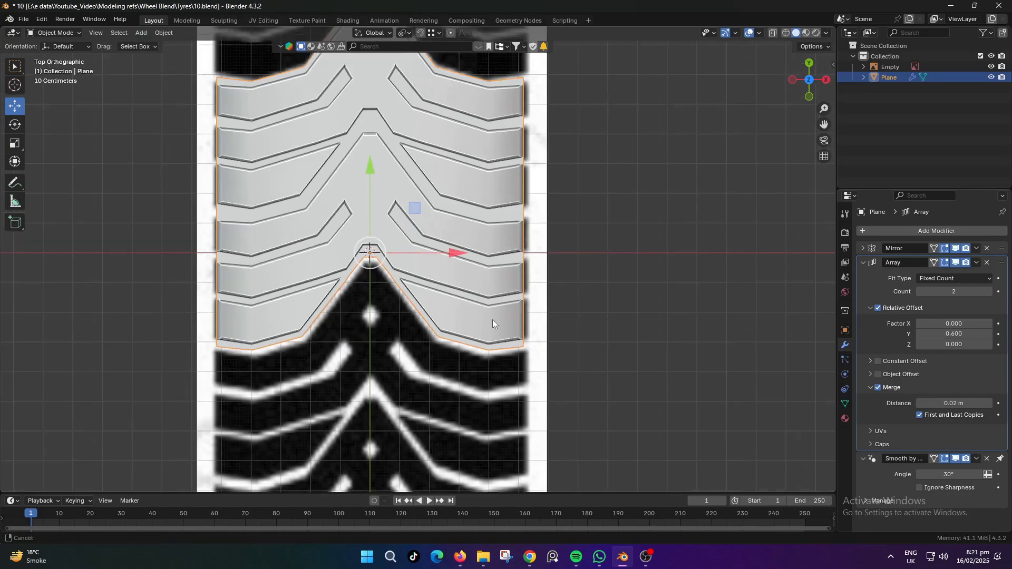
middle_drag(492, 320, 555, 280)
Extrude the segment's outer side edge about 0.012 m down along Z and shift it about 0.022 m outward along X
key(e)
key(z)
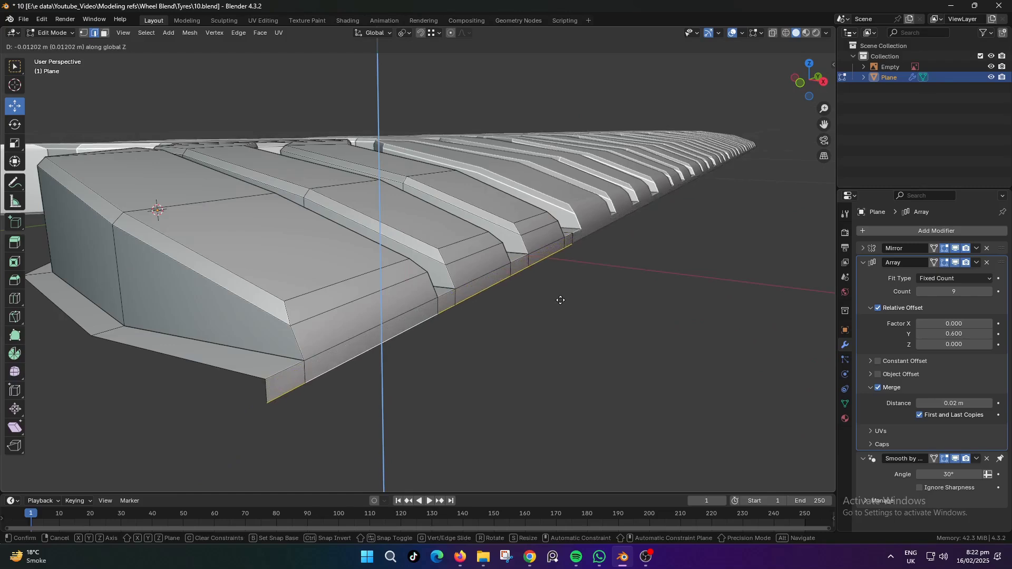
click(562, 300)
key(g)
key(x)
click(595, 318)
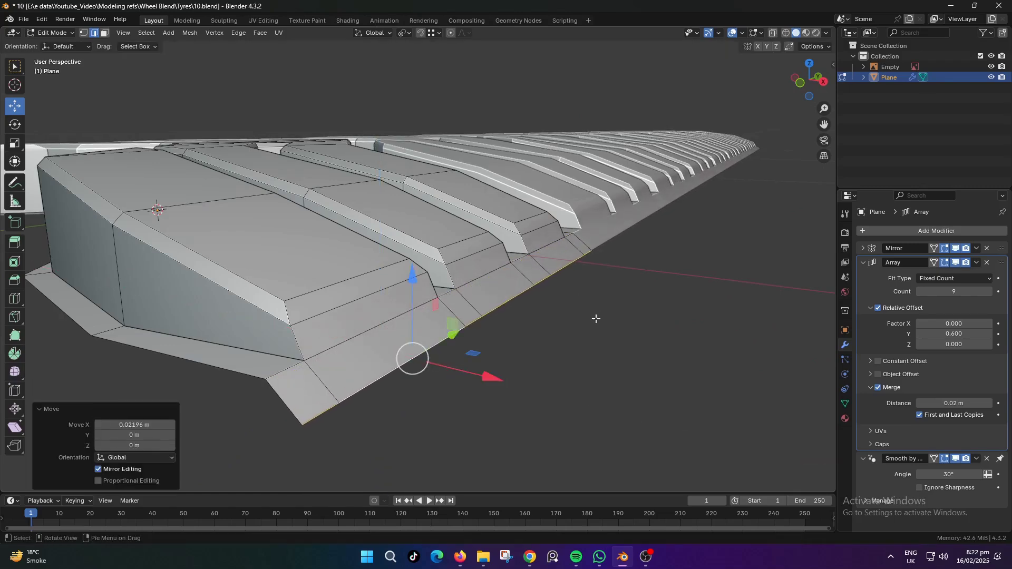
Shift the side strip's inner edge loop about 0.01 m and its outer edge loop about 0.003 m outward along X
alt+click(393, 320)
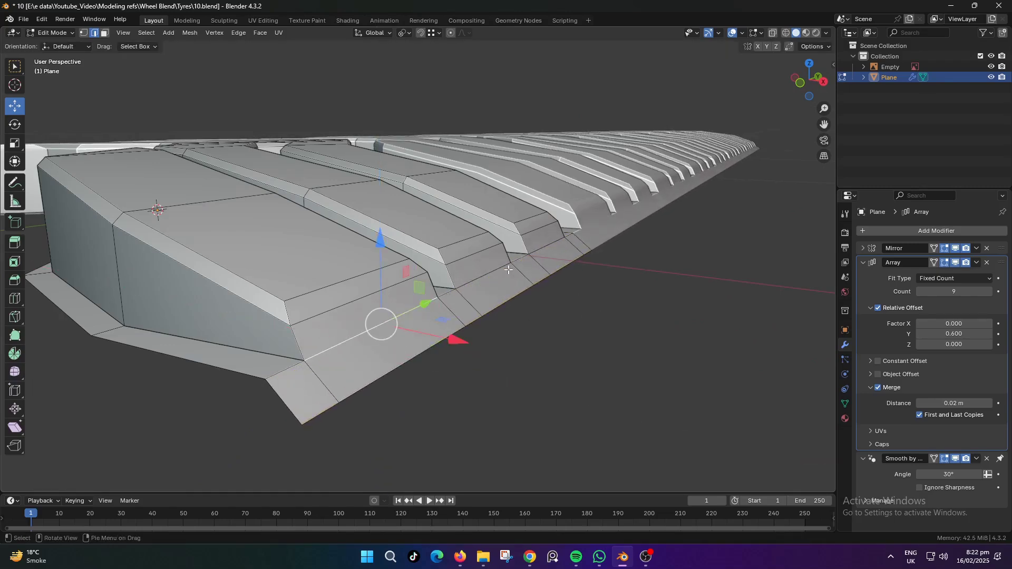
click(569, 235)
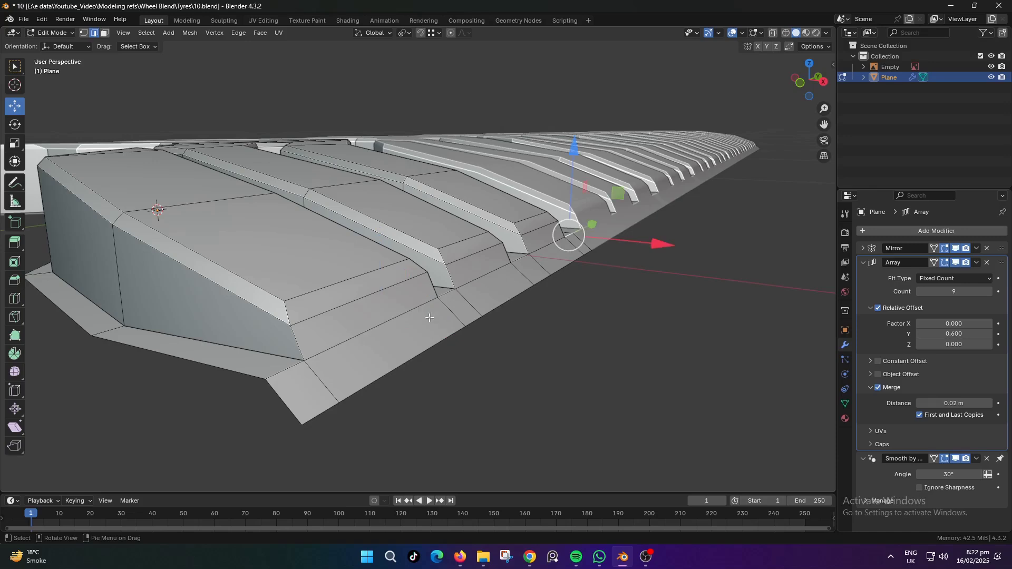
alt+click(285, 370)
key(g)
key(x)
click(444, 375)
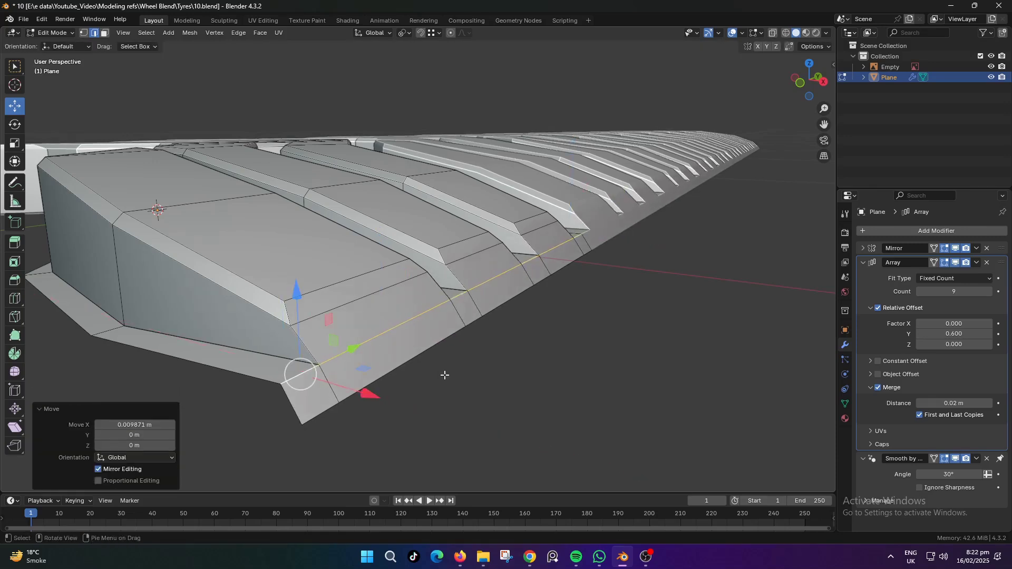
alt+click(410, 366)
key(g)
key(x)
click(489, 375)
Extrude the outer border edge outward along X and lower it about 0.037 m plus a further 0.014 m along Z
key(g)
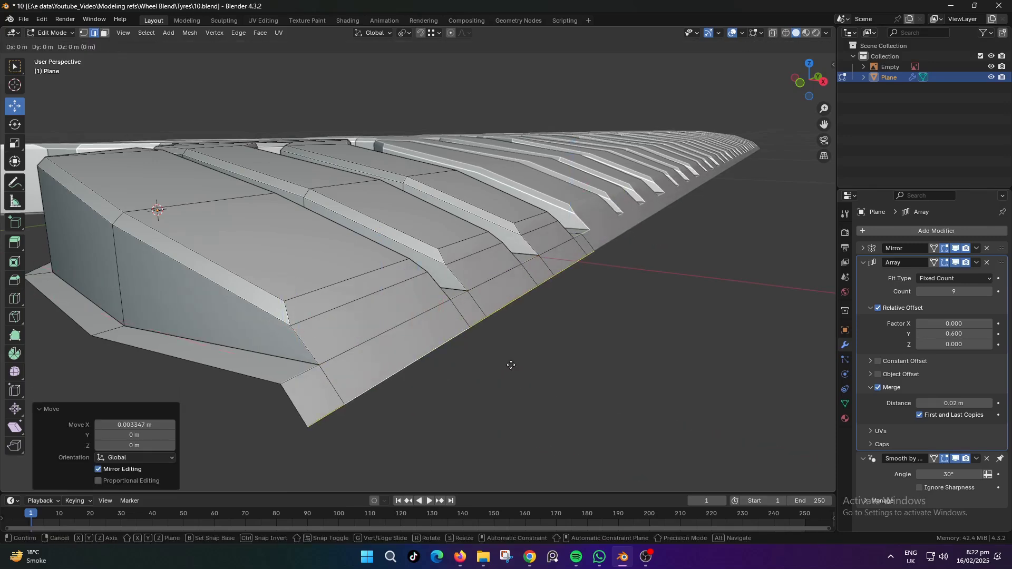
key(x)
click(549, 397)
key(g)
key(z)
click(524, 458)
scroll(535, 369, down, 3)
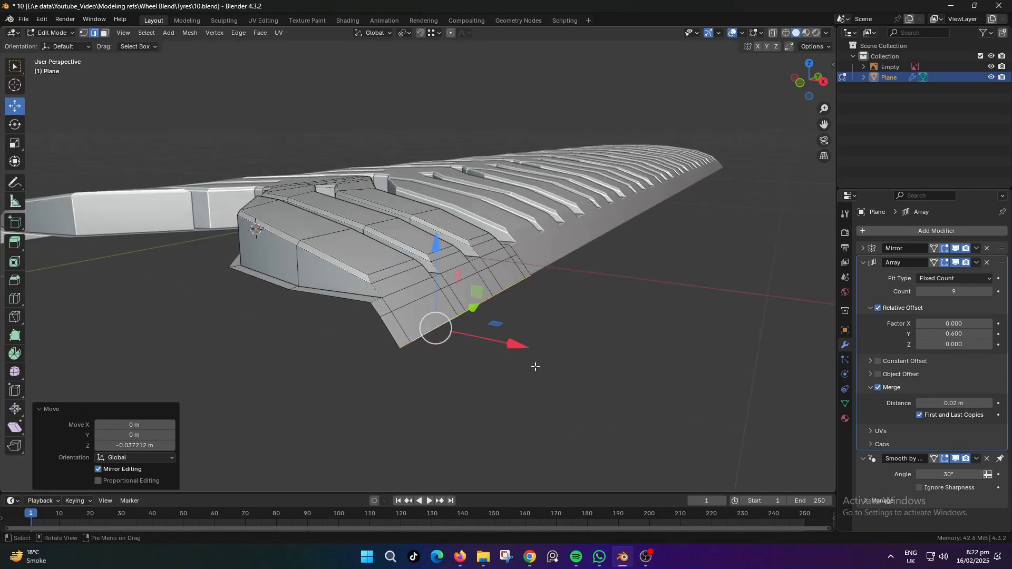
key(g)
key(z)
click(531, 370)
Move the lowest border edge about 0.016 m inward along X and raise it about 0.023 m along Z
key(g)
key(x)
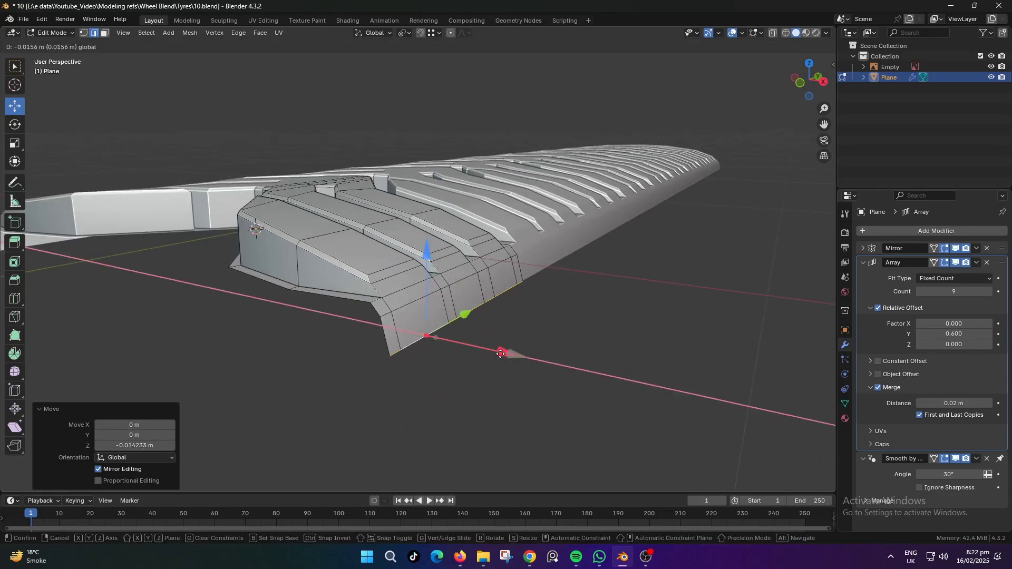
drag(500, 354, 500, 355)
key(g)
key(z)
click(504, 335)
key(g)
key(z)
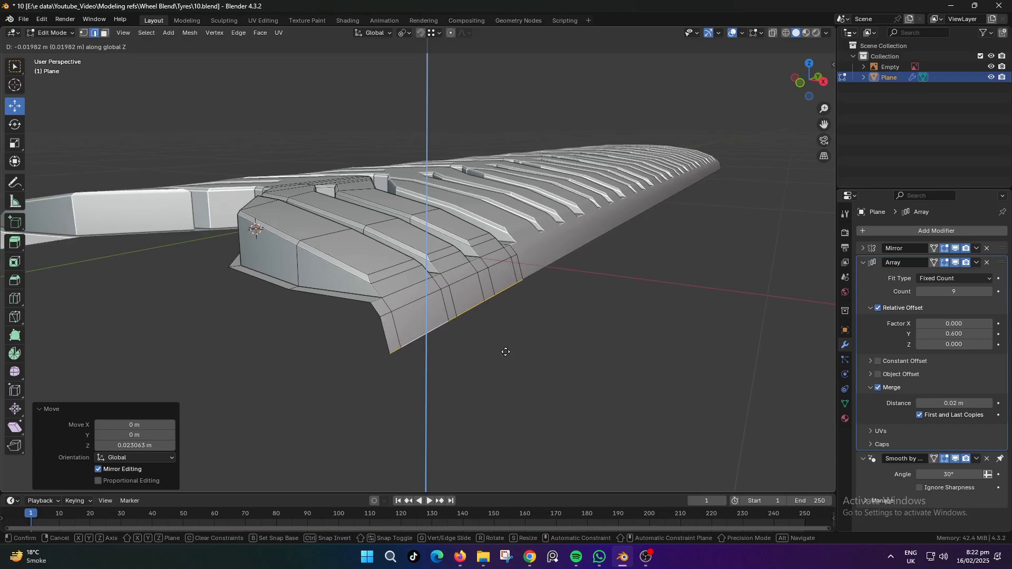
right_click(506, 352)
Extrude the lowest border edge about 0.11 m down along Z and raise the new edge by about 0.052 m
key(e)
key(z)
click(513, 409)
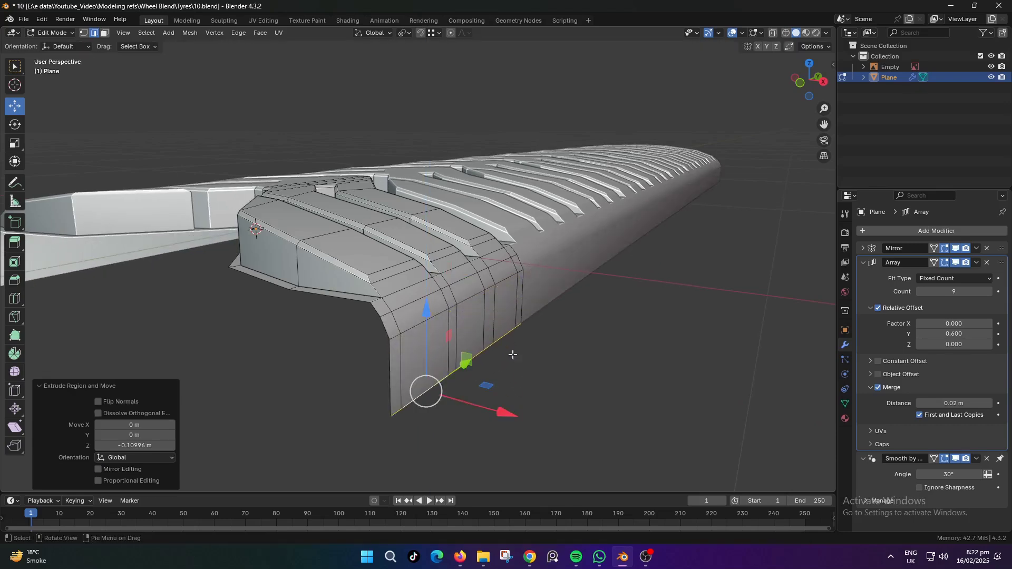
key(g)
key(z)
click(466, 305)
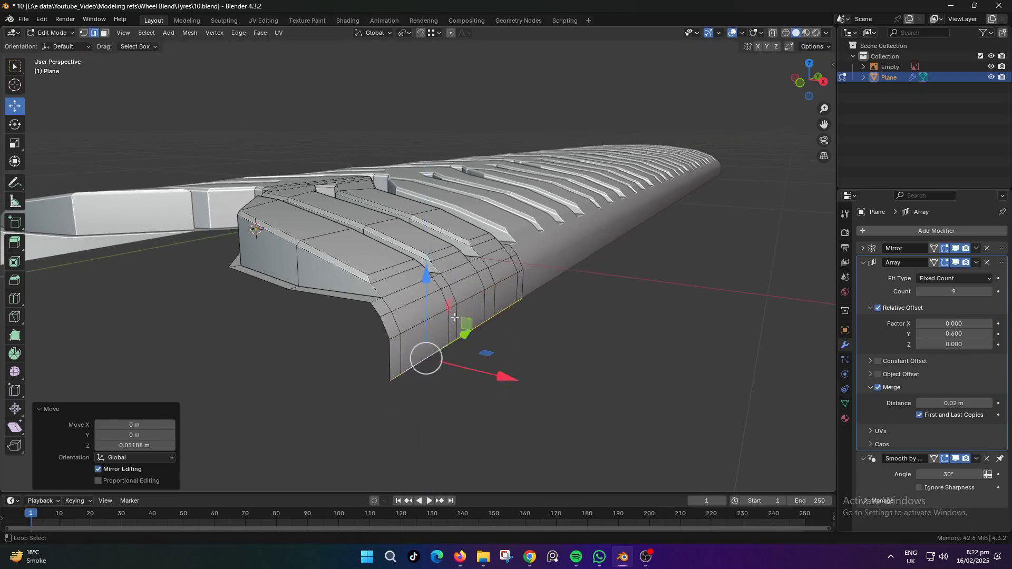
Shift the three lowest sidewall vertex rows together about 0.017 m outward along X
key(ctrl+KP_Add)
key(ctrl+KP_Add)
key(1)
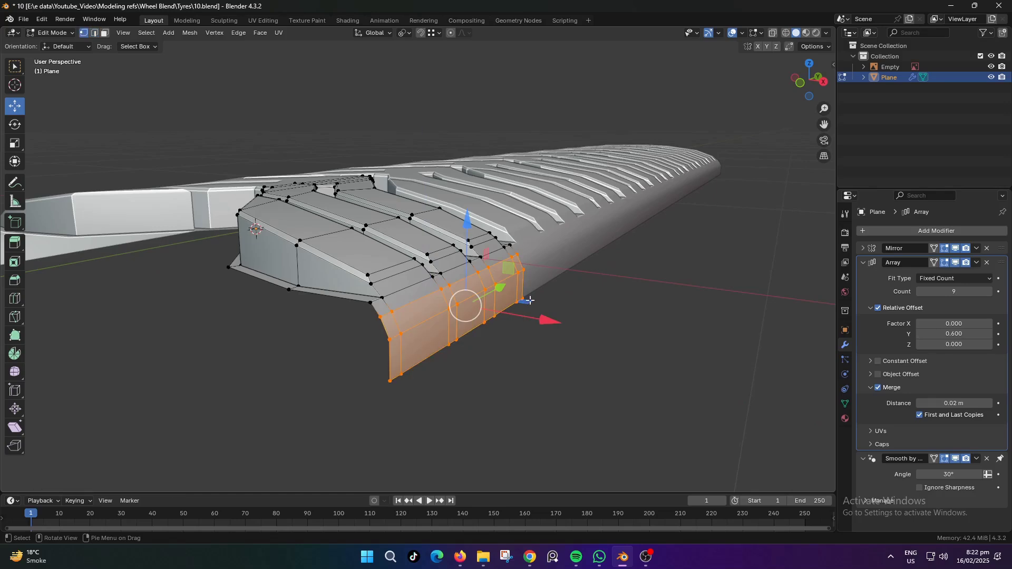
drag(550, 323, 559, 323)
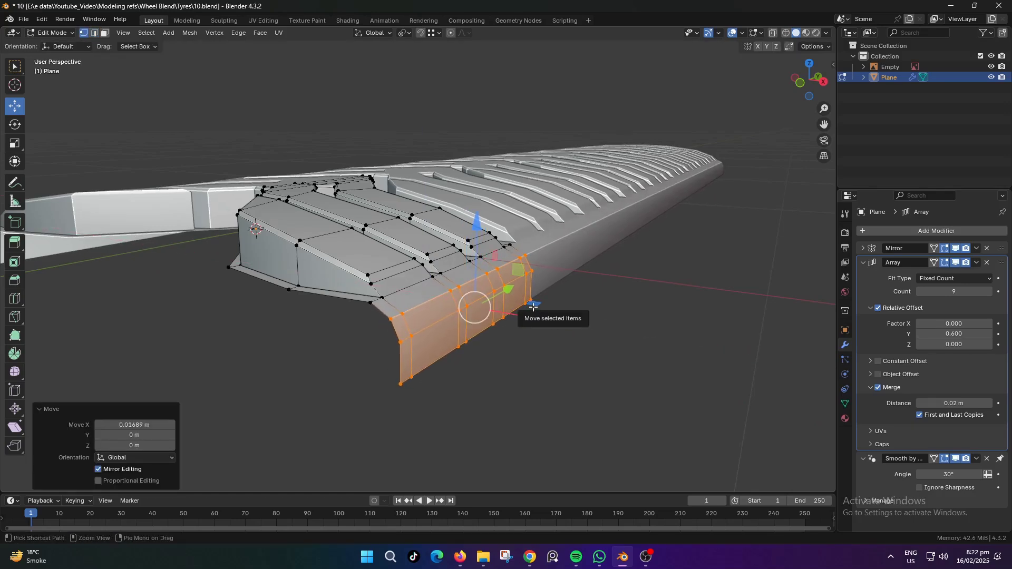
Lower the two bottom sidewall vertex rows about 0.007 m along Z and shift them outward along X
key(ctrl+KP_Subtract)
scroll(511, 362, up, 4)
drag(551, 296, 551, 305)
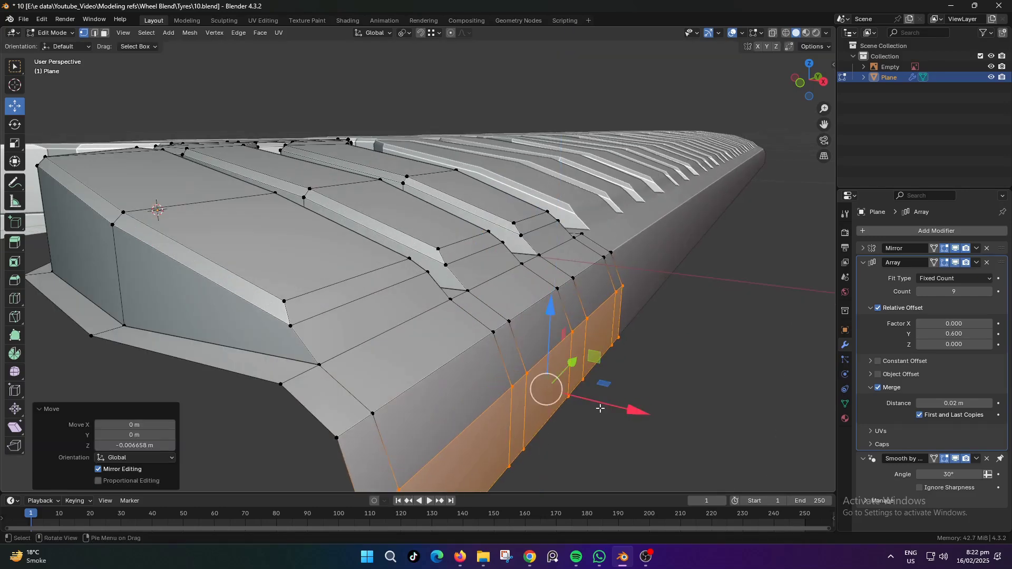
drag(600, 408, 651, 444)
Move only the bottom border edge about 0.011 m outward along X and extrude it about 0.117 m down along Z
key(2)
alt+click(612, 367)
click(591, 383)
alt+click(570, 412)
scroll(621, 390, down, 4)
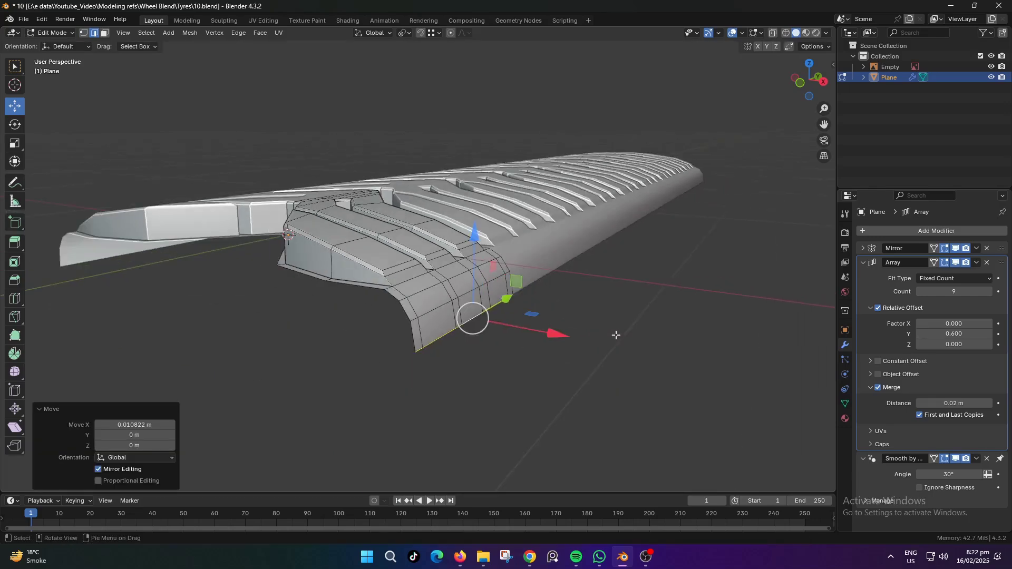
key(e)
key(z)
click(612, 384)
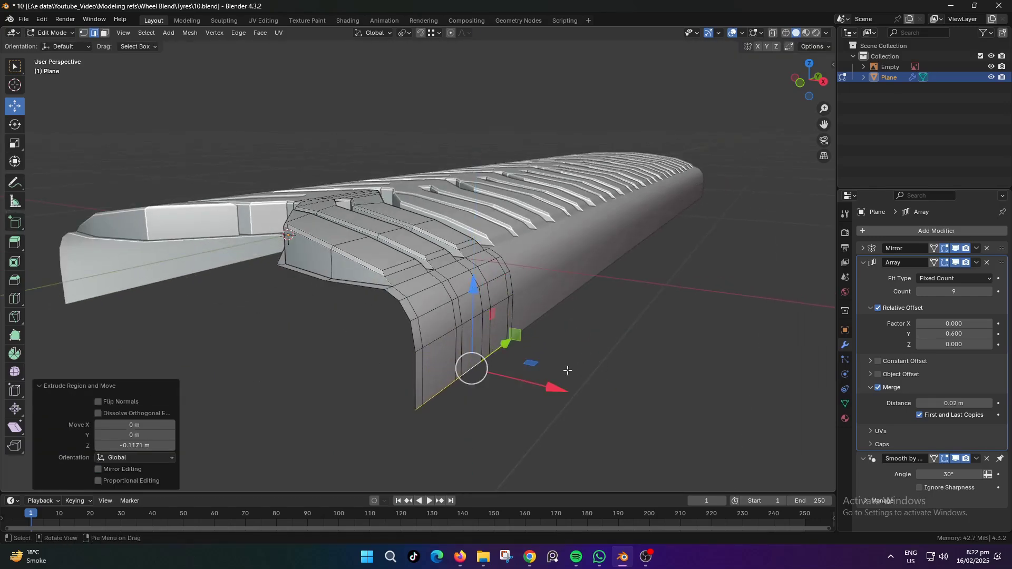
In front wireframe view, raise the bottom sidewall edge about 0.055 m along Z and extrude it diagonally inward and down
key(KP_1)
key(KP_Decimal)
key(z)
click(490, 353)
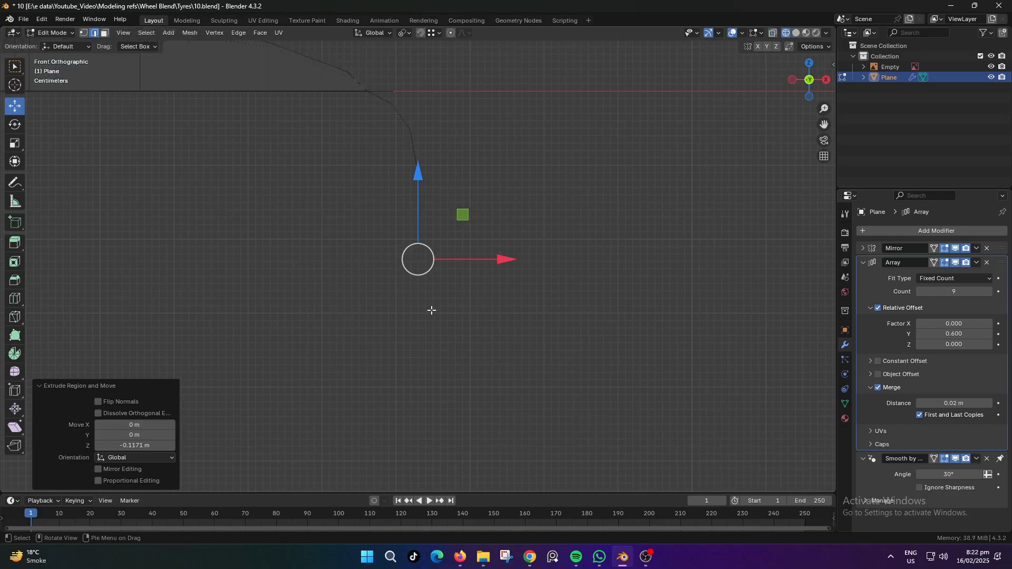
shift+middle_drag(467, 252, 544, 332)
scroll(548, 338, up, 2)
key(1)
key(g)
key(z)
click(579, 317)
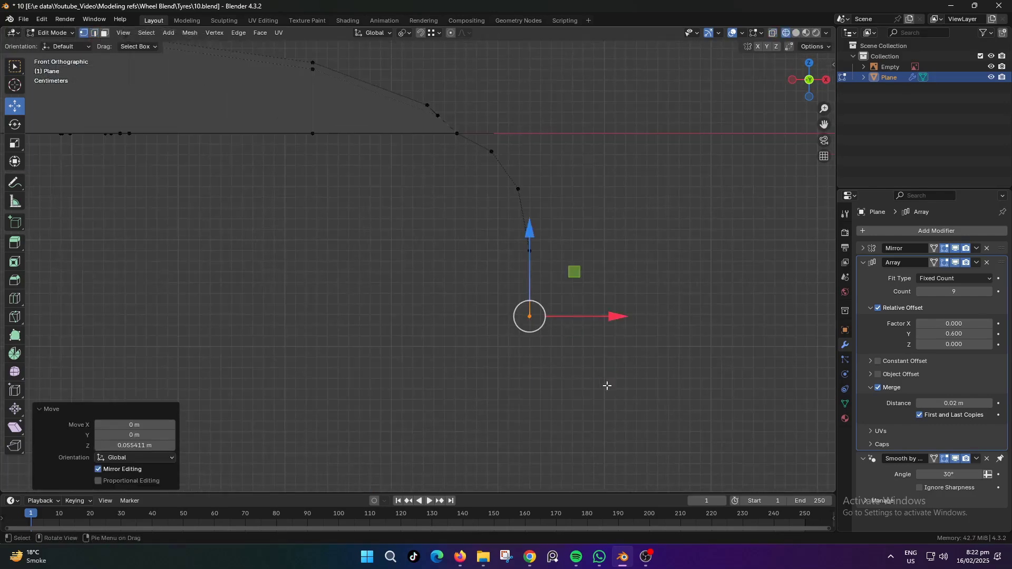
key(g)
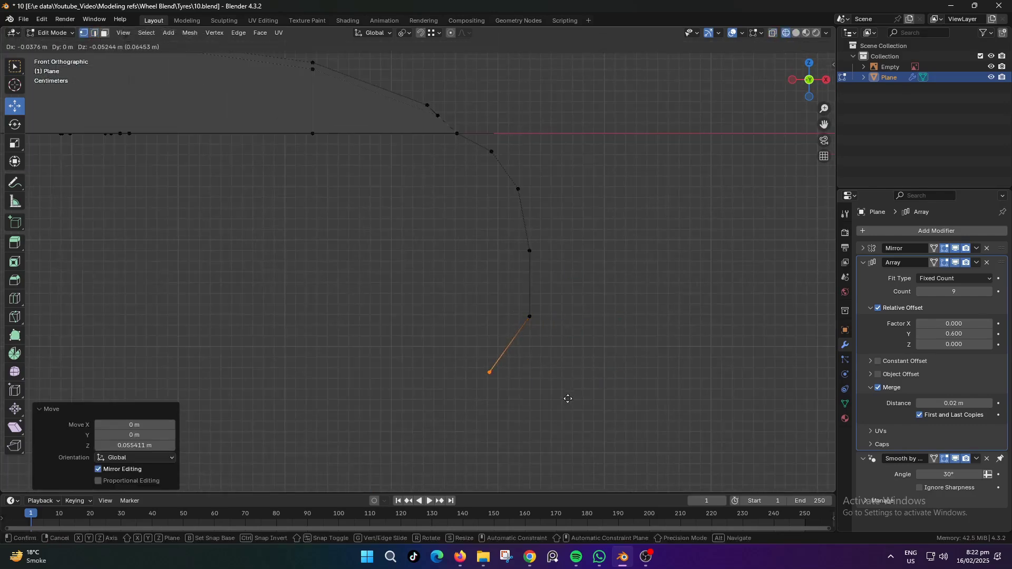
click(562, 407)
Move all sidewall vertices below the tread border outward along X and about 0.013 m down along Z
click(491, 151)
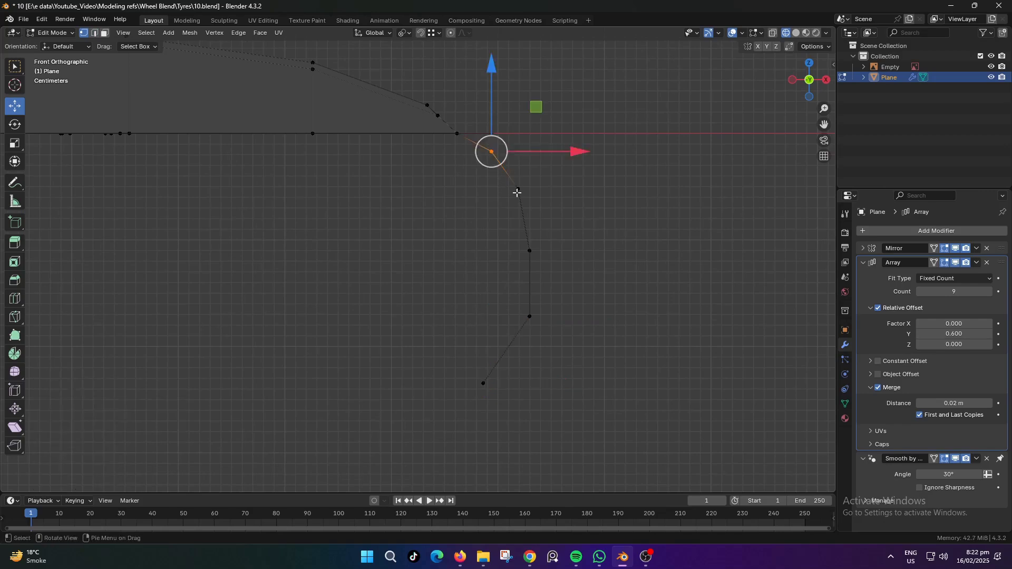
drag(567, 343, 479, 141)
shift+drag(413, 334, 522, 406)
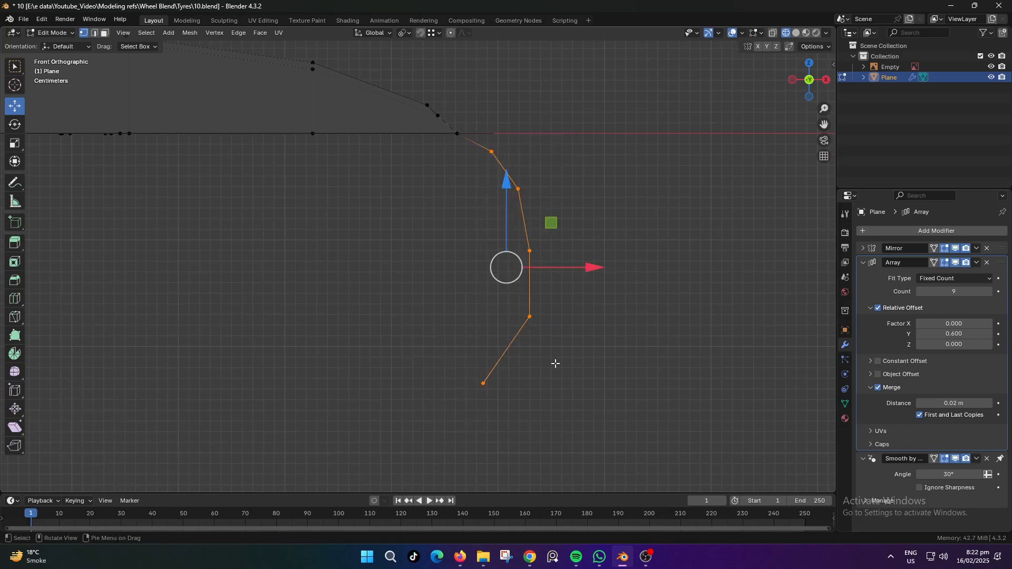
key(alt+z)
drag(476, 145, 680, 519)
key(alt+z)
drag(588, 266, 627, 275)
key(g)
key(z)
click(620, 296)
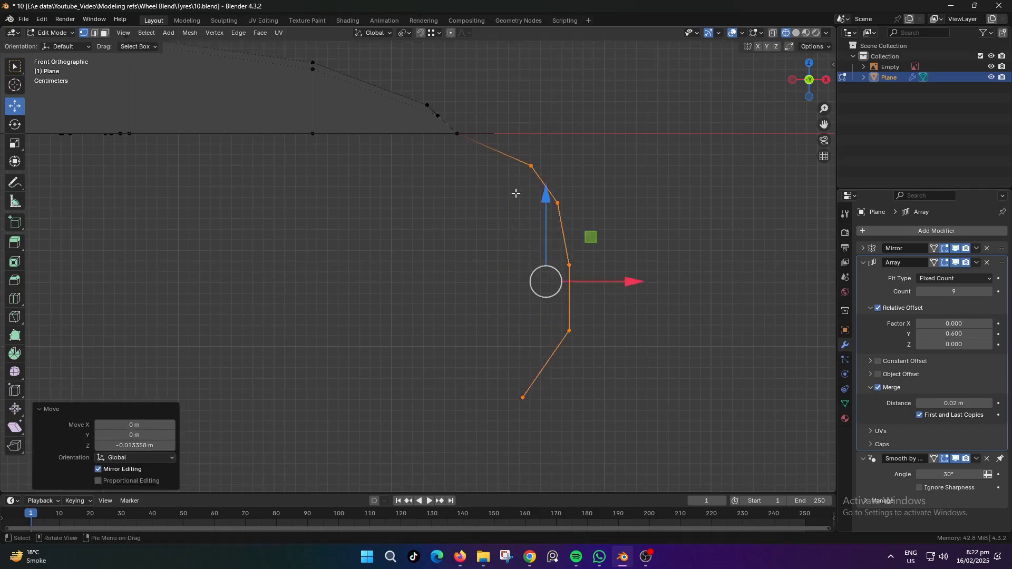
Move the sidewall rows below the topmost outward and down, and those below the second row a further 0.009 m outward and 0.005 m down
ctrl+drag(503, 94, 553, 183)
key(g)
right_click(637, 262)
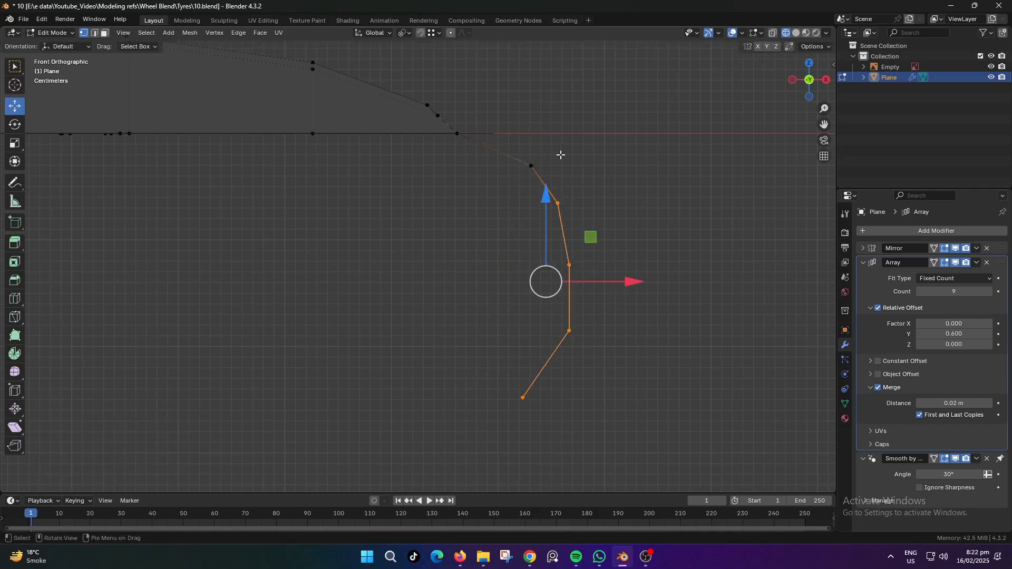
key(alt+z)
ctrl+drag(506, 141, 635, 246)
key(g)
click(629, 249)
key(g)
click(622, 281)
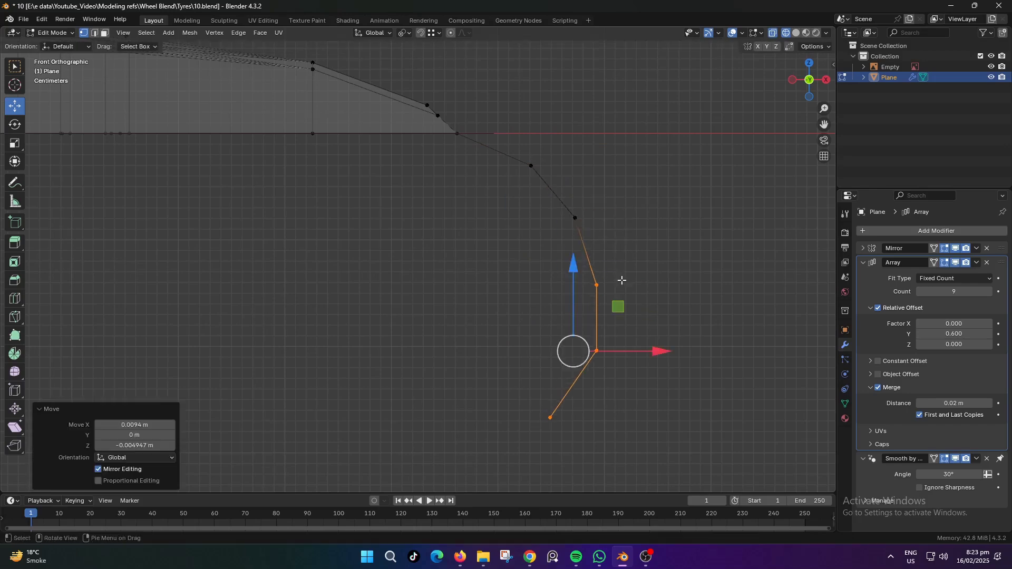
Move all sidewall vertices below the tread border about 0.021 m inward along X and 0.009 m up along Z
shift+drag(517, 135, 589, 254)
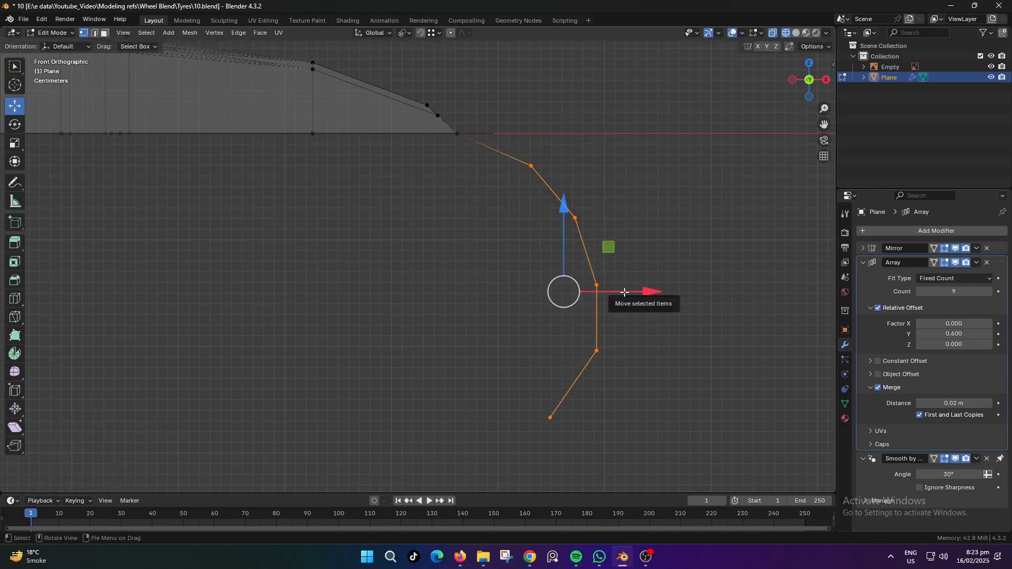
key(g)
click(601, 282)
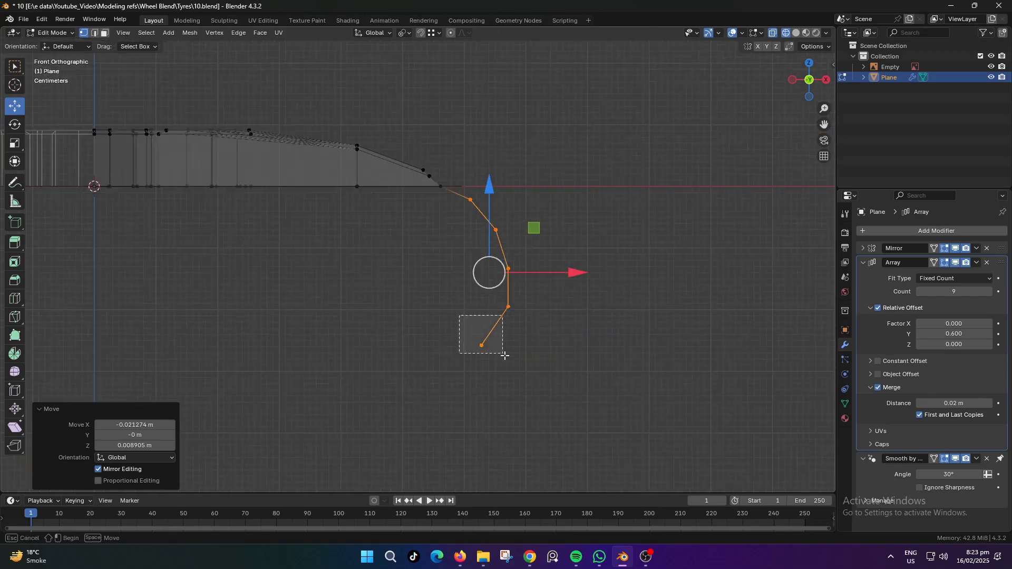
Extrude the lowest sidewall edge about 0.097 m inward and 0.139 m down, and extrude it again straight down along Z
drag(504, 355, 519, 373)
shift+middle_drag(527, 381, 571, 311)
key(e)
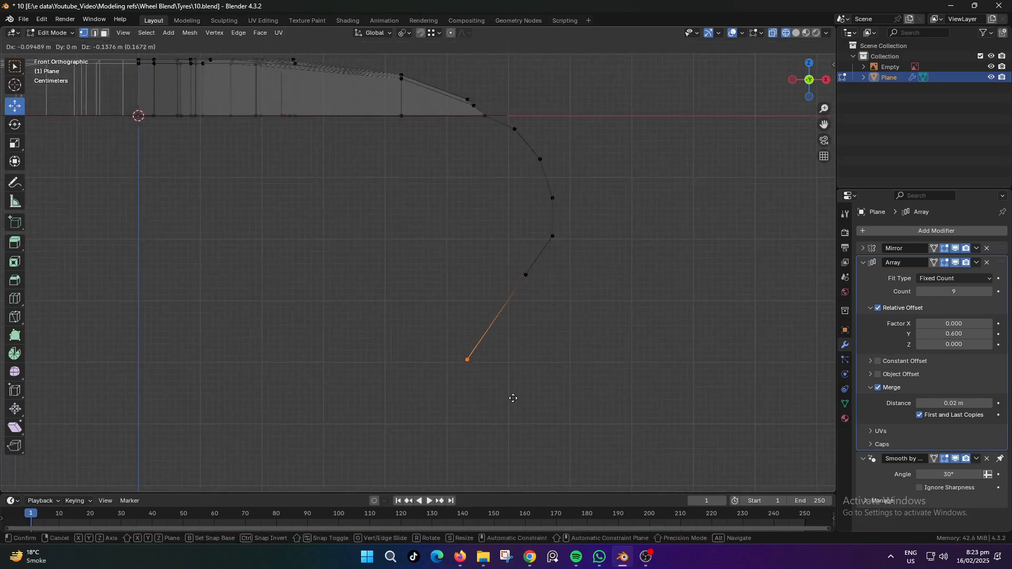
click(513, 398)
shift+middle_drag(513, 373, 542, 294)
key(e)
key(z)
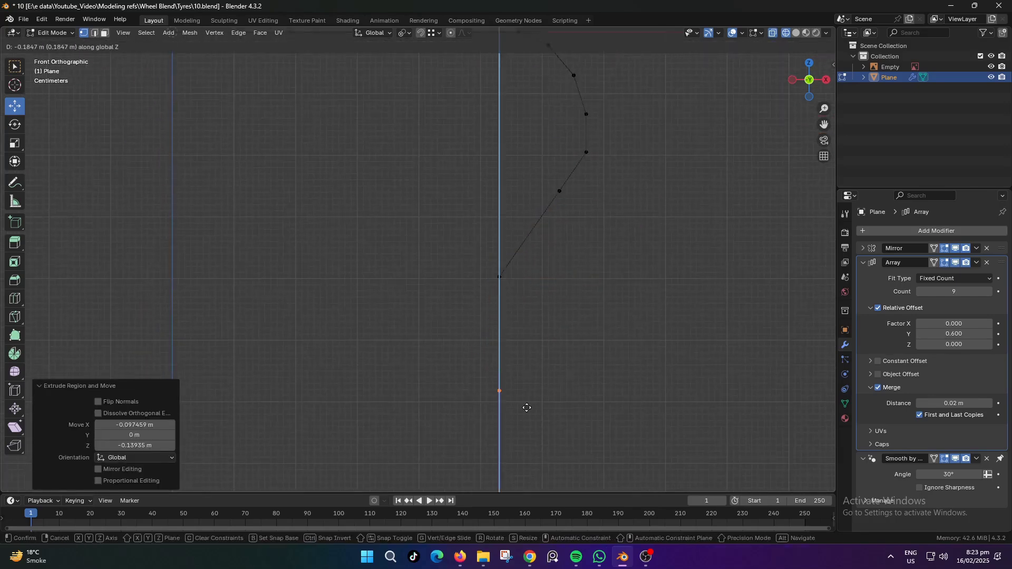
click(527, 407)
Shift the lowest sidewall vertices outward and extrude the bottom edge about 0.037 m inward along X and 0.17 m up along Z
scroll(526, 311, down, 2)
drag(494, 287, 506, 296)
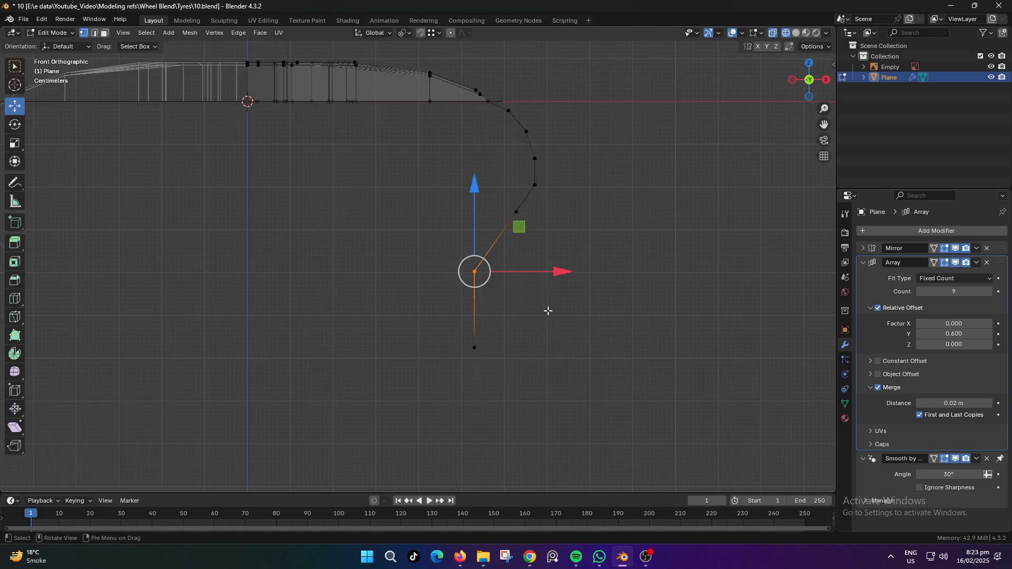
key(g)
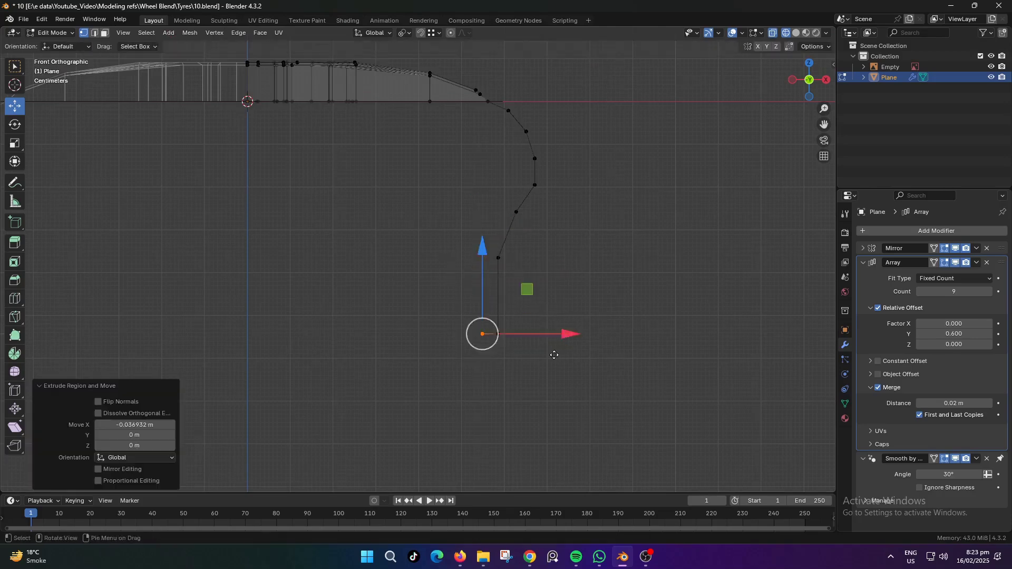
key(e)
key(z)
click(563, 283)
Extrude the inner wall edge upward in three segments that follow the outer sidewall's curve to just below the tread shoulder
key(e)
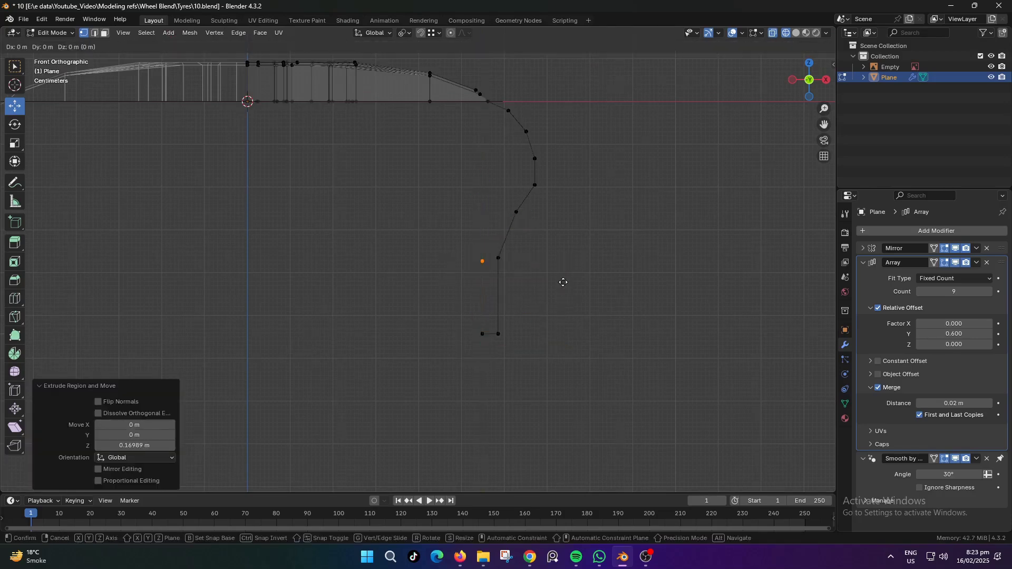
key(z)
click(569, 234)
drag(570, 214, 583, 213)
key(e)
click(590, 172)
key(e)
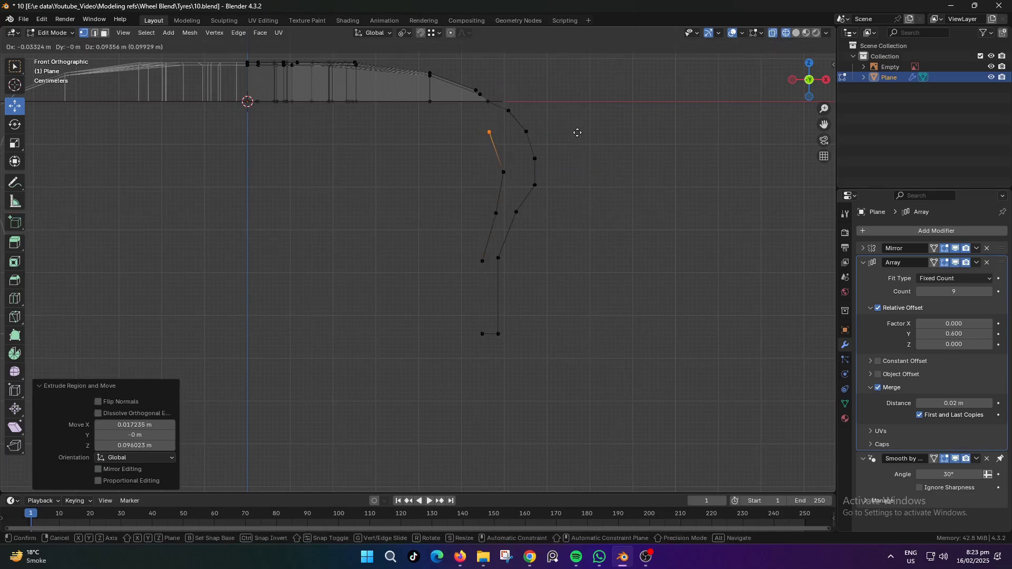
click(578, 135)
Extrude the inner wall's top edge 0.065 m inward and 0.043 m up, and about 0.736 m along X to the tyre's centre
key(e)
click(550, 116)
key(e)
key(x)
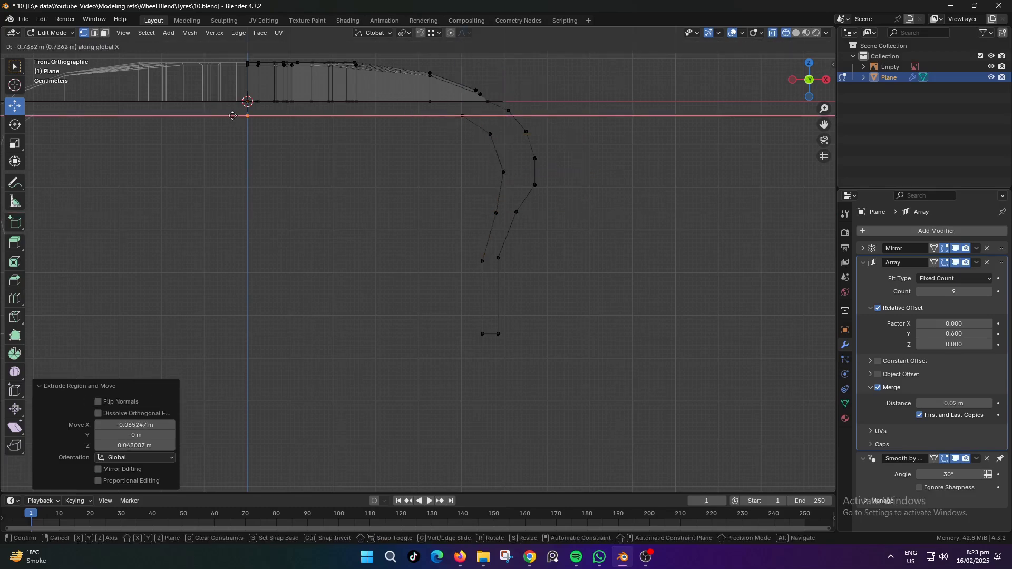
click(232, 115)
In solid view, select the three lowest edge loops of the outer sidewall and move them about 0.014 m outward along X
scroll(368, 195, down, 3)
middle_drag(526, 303, 441, 312)
key(z)
scroll(532, 314, up, 4)
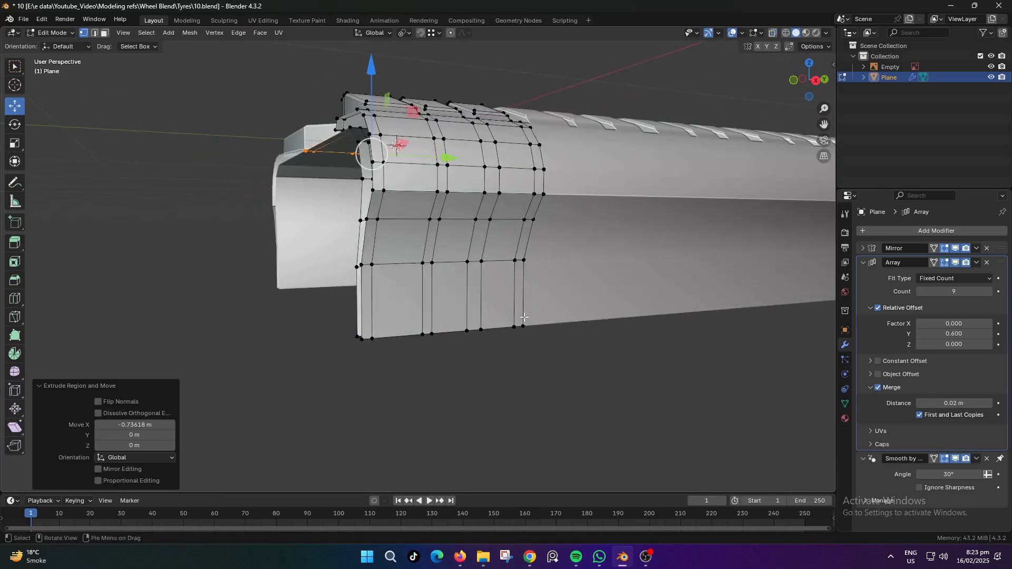
middle_drag(524, 317, 584, 312)
key(Tab)
key(Tab)
middle_drag(574, 259, 519, 194)
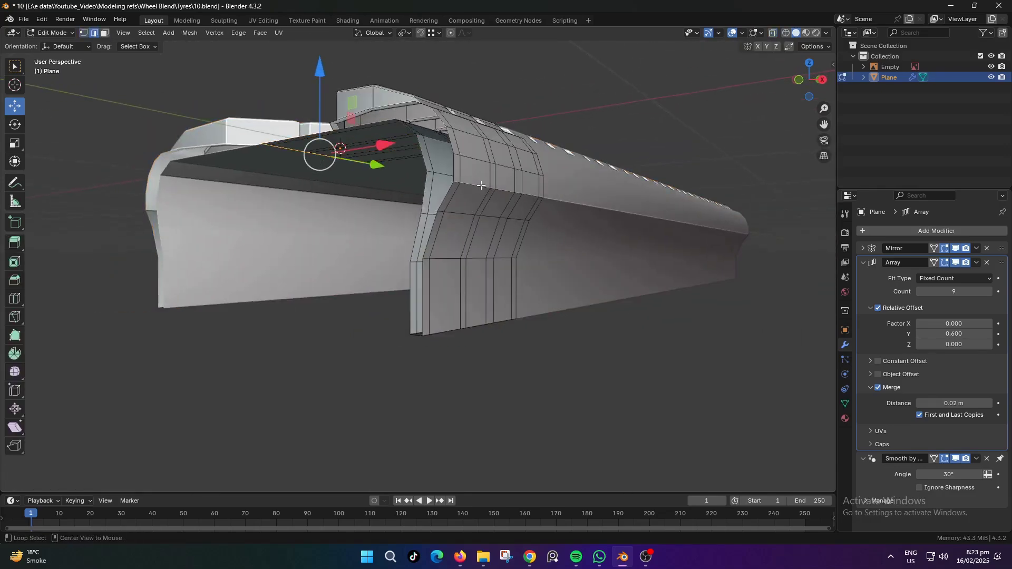
alt+click(442, 258)
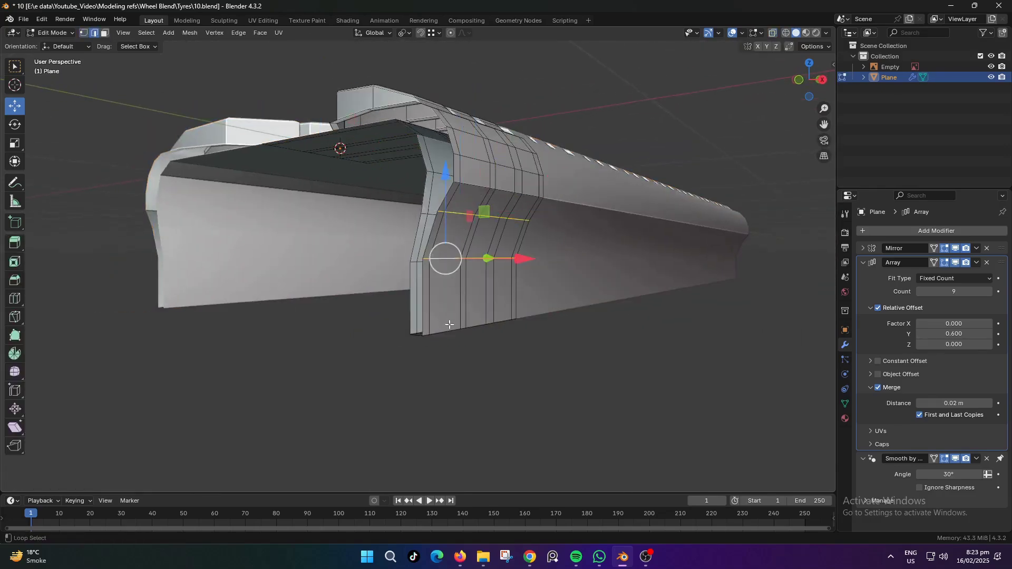
drag(522, 339, 527, 344)
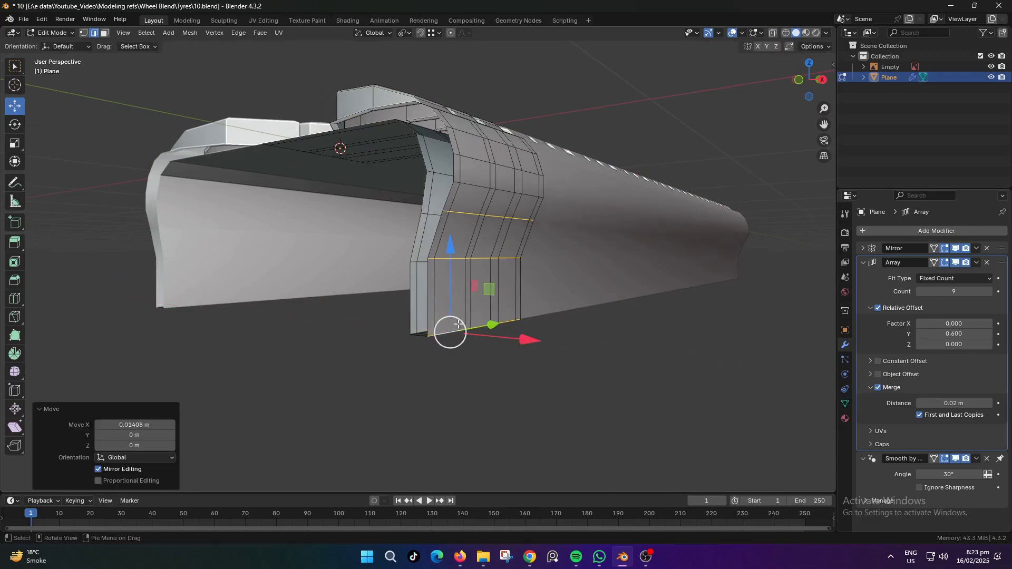
Select the lowest face band of the inner wall and move it slightly outward along X
middle_drag(464, 337, 532, 341)
key(3)
alt+click(488, 293)
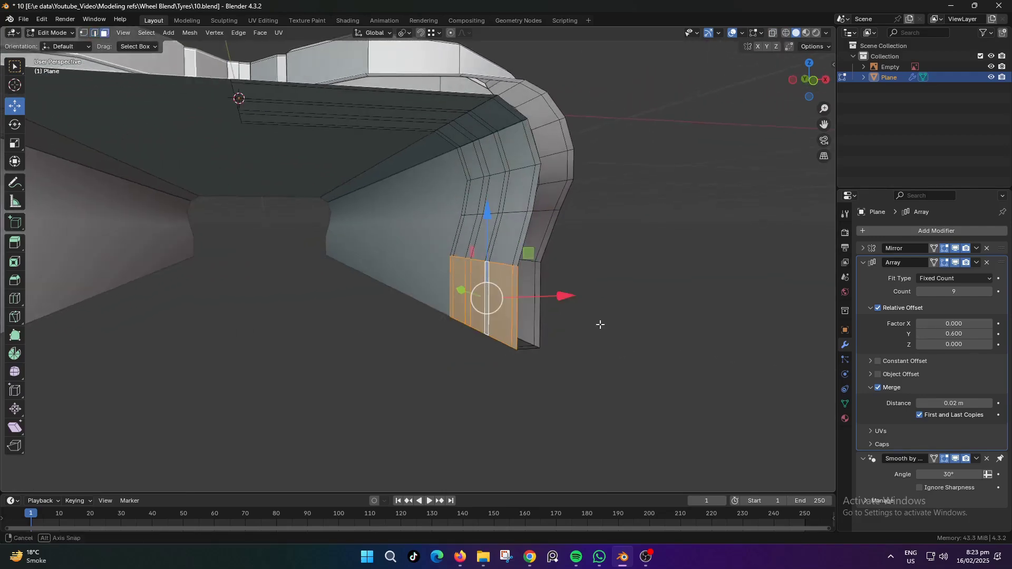
middle_drag(598, 323, 550, 316)
drag(550, 316, 563, 316)
middle_drag(533, 315, 440, 297)
Move the three narrow faces at the outer ends of the tread blocks about 0.013 m inward along X
key(Tab)
scroll(557, 298, down, 5)
scroll(440, 297, up, 3)
key(Tab)
middle_drag(375, 305, 409, 304)
scroll(409, 304, up, 4)
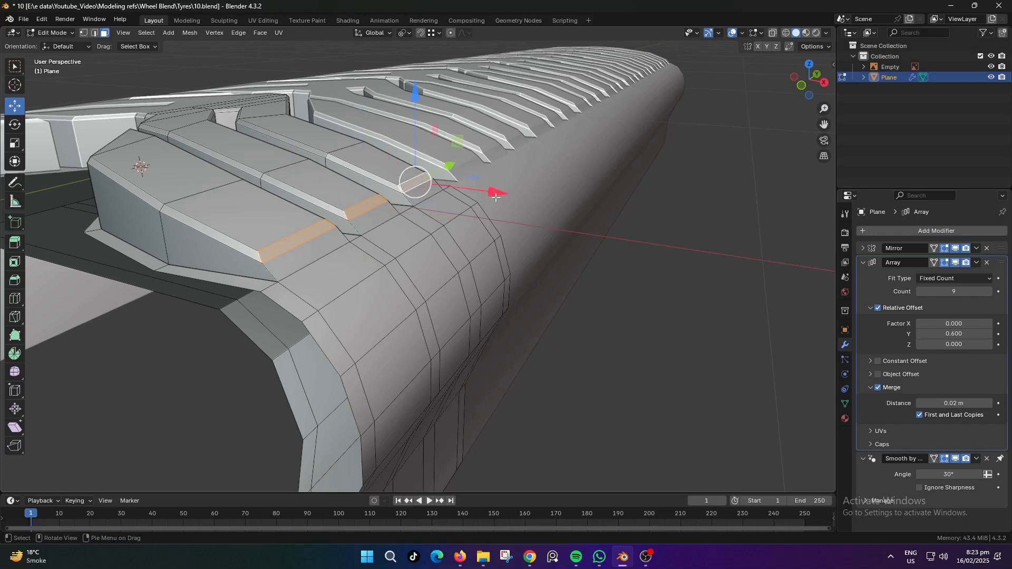
drag(495, 197, 479, 191)
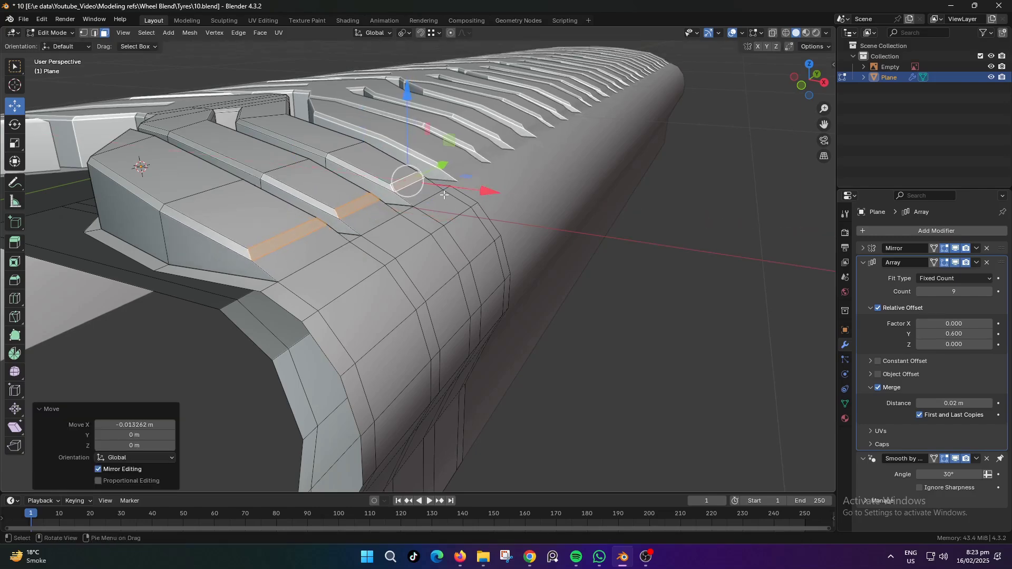
Select the crosswise edges near the outer ends of the tread blocks, move them inward along X, and return to Object Mode
scroll(424, 241, up, 4)
middle_drag(409, 210, 393, 321)
key(2)
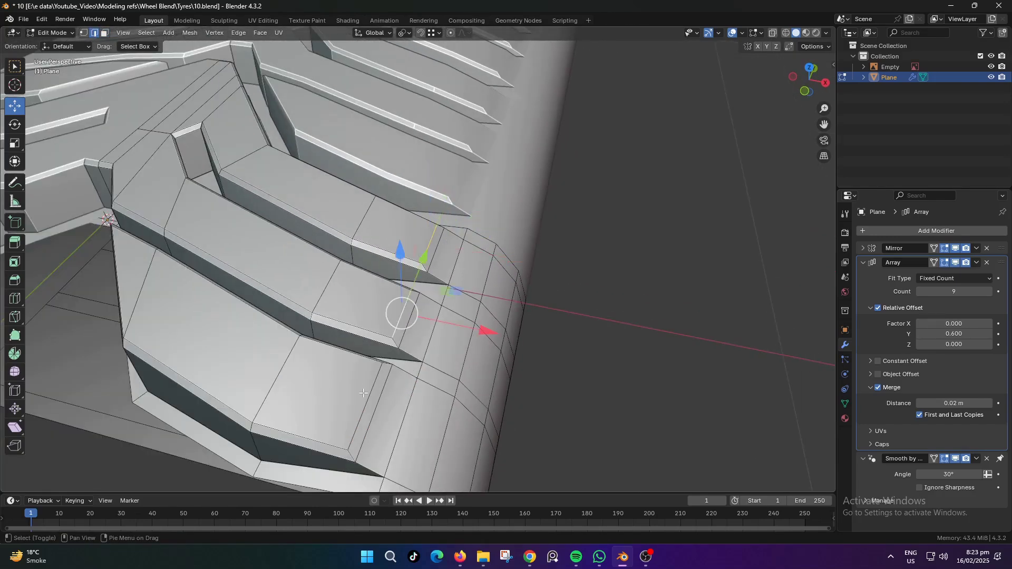
drag(447, 423, 427, 418)
key(Tab)
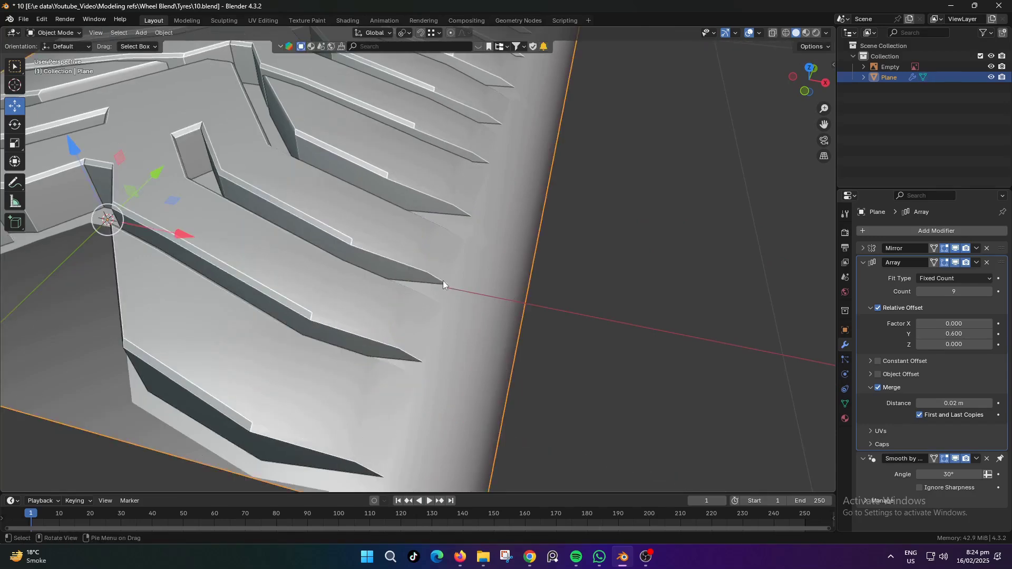
scroll(442, 280, down, 3)
middle_drag(443, 280, 285, 274)
key(Tab)
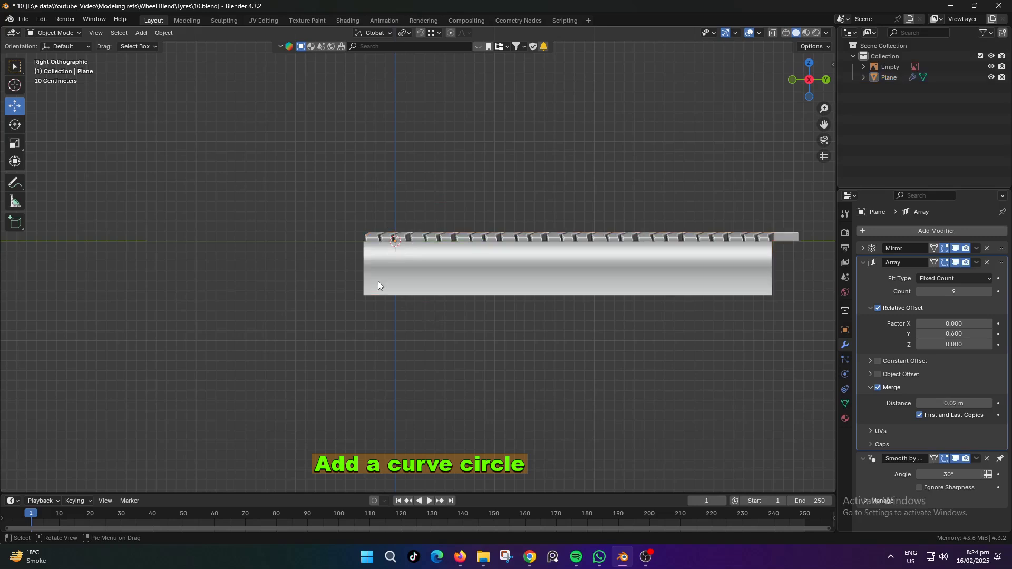
In right view, add a Bézier circle curve with a 1 m radius aligned to the view
key(shift+a)
mouse_move(263, 210)
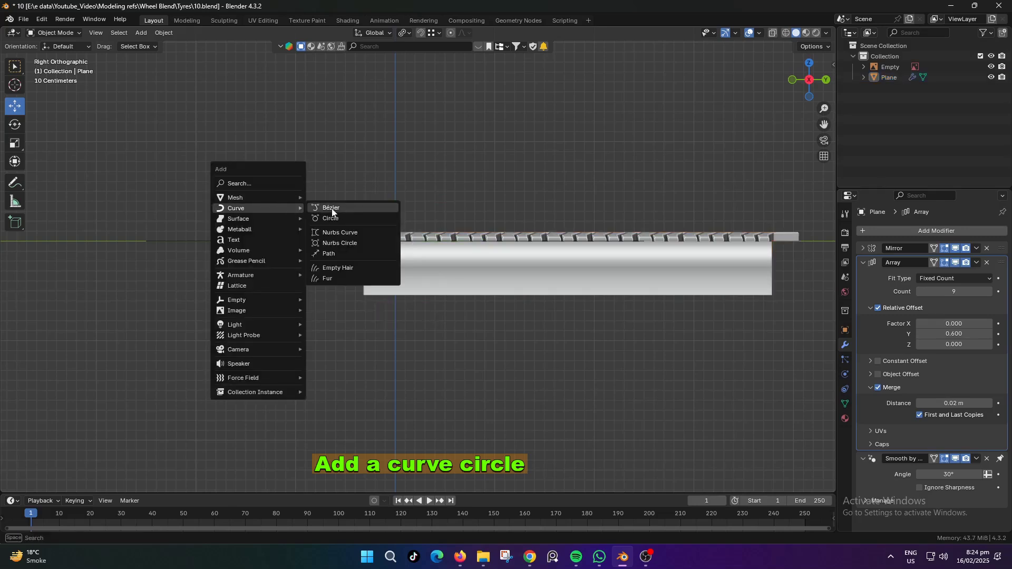
click(339, 218)
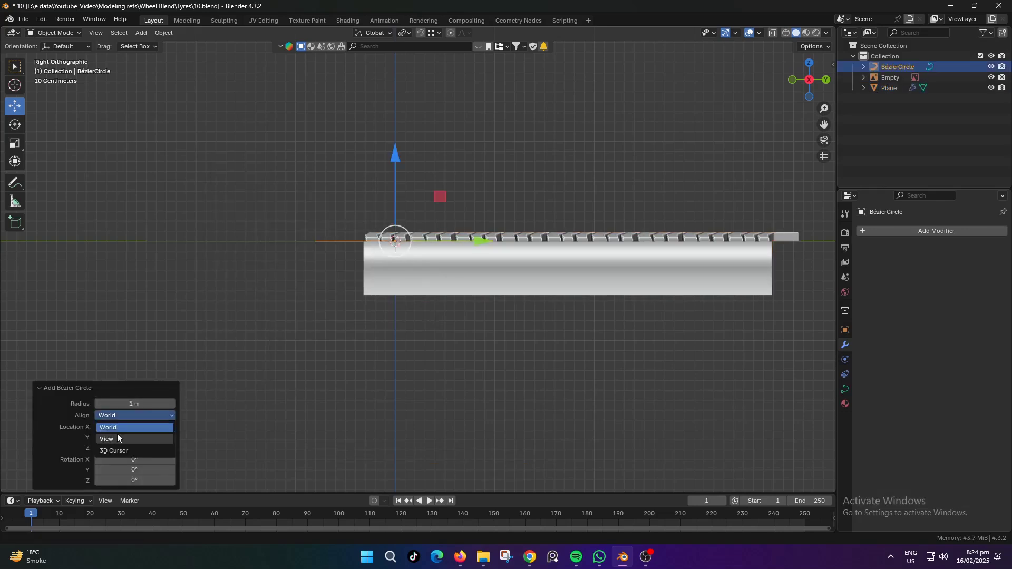
click(117, 438)
Scale the tread object down to about 0.455, and scale it slightly smaller once more
click(570, 283)
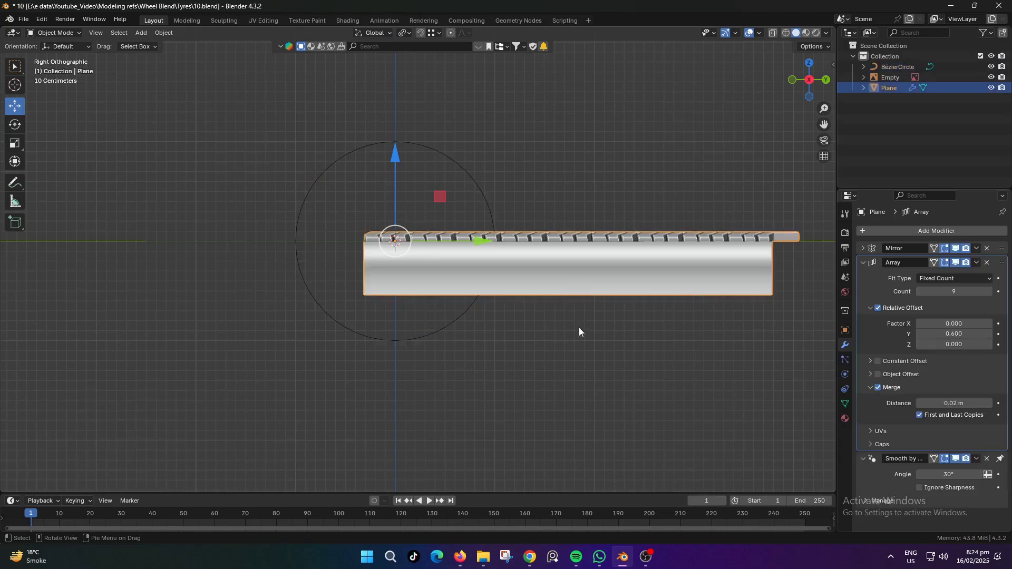
scroll(585, 332, up, 1)
key(s)
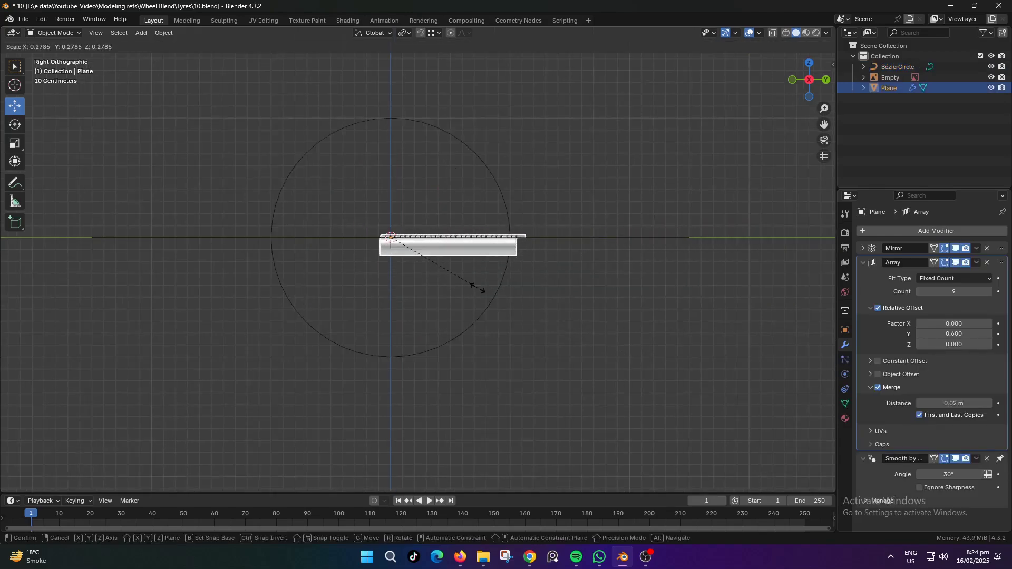
click(533, 314)
scroll(417, 260, up, 2)
key(s)
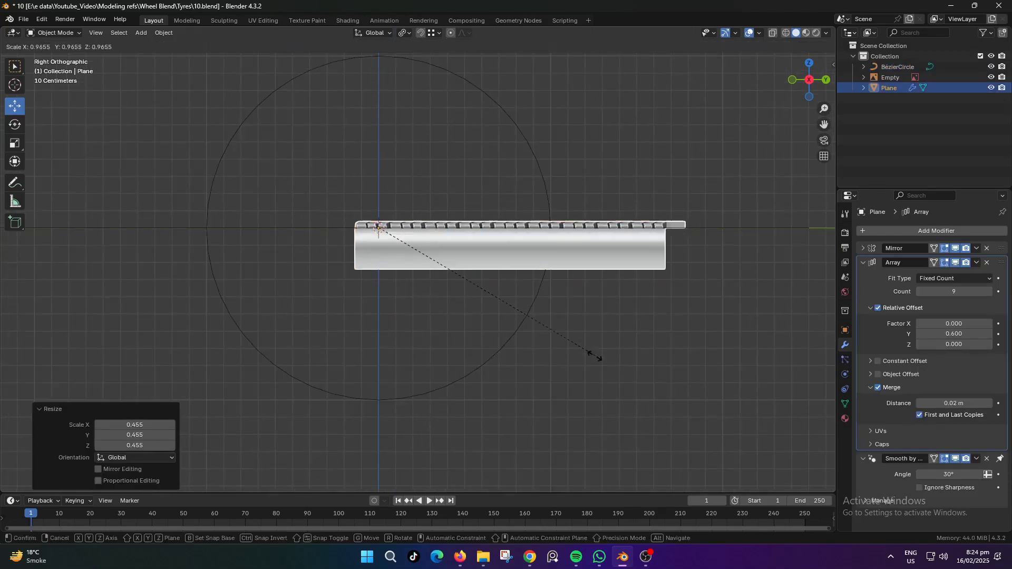
click(577, 346)
Scale the Bézier circle up and the tread object further down so that the circle is much larger than the tread
click(507, 322)
click(513, 328)
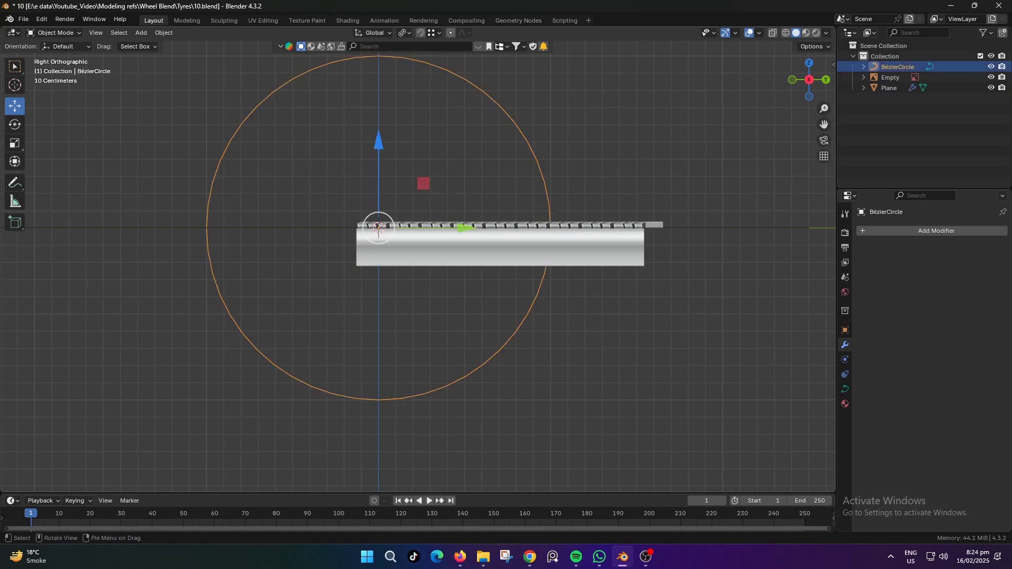
key(s)
click(539, 339)
click(452, 259)
scroll(452, 258, up, 2)
key(s)
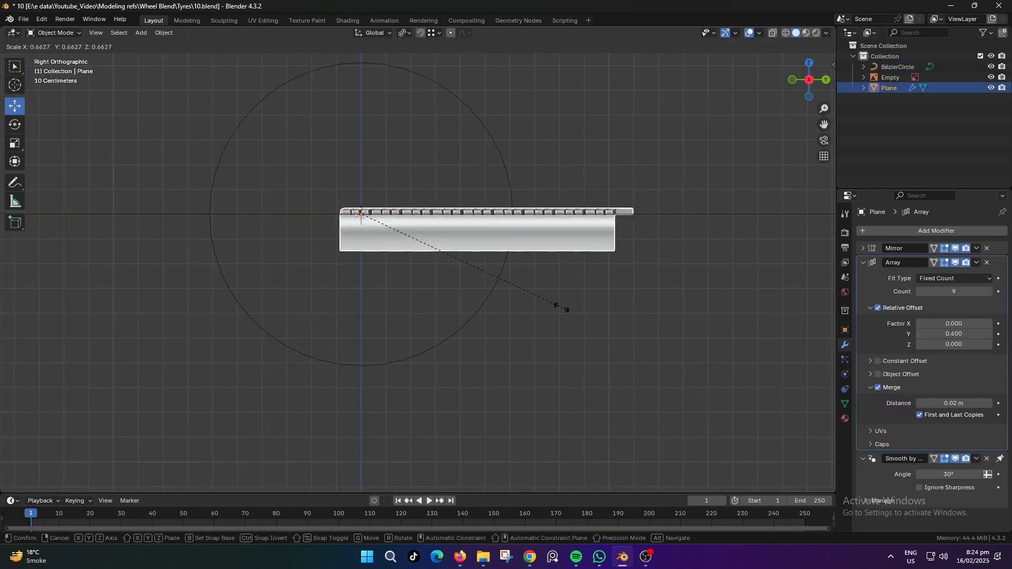
click(465, 259)
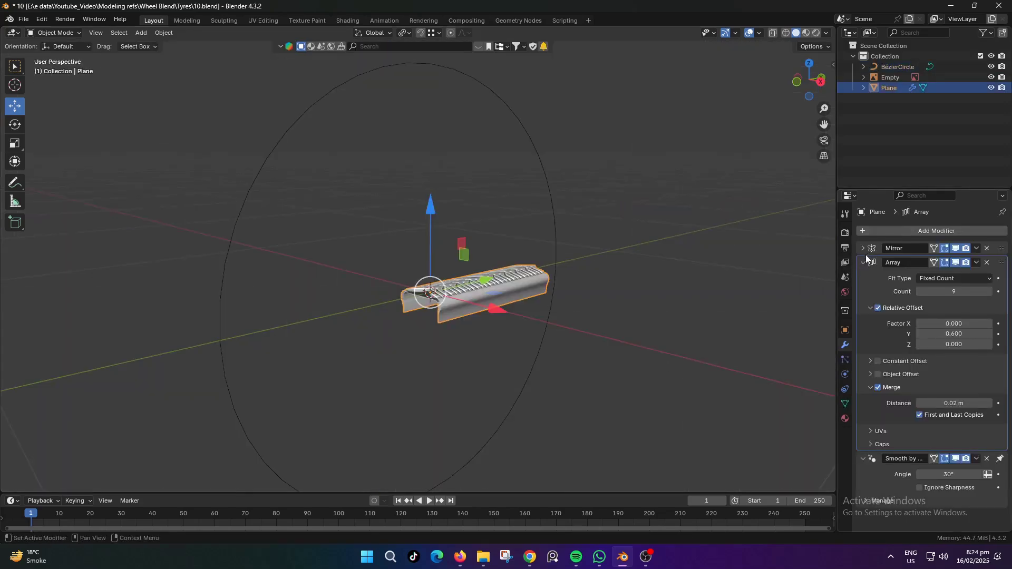
Add a Curve modifier to the tread object and assign the Bézier circle as its curve object
click(865, 259)
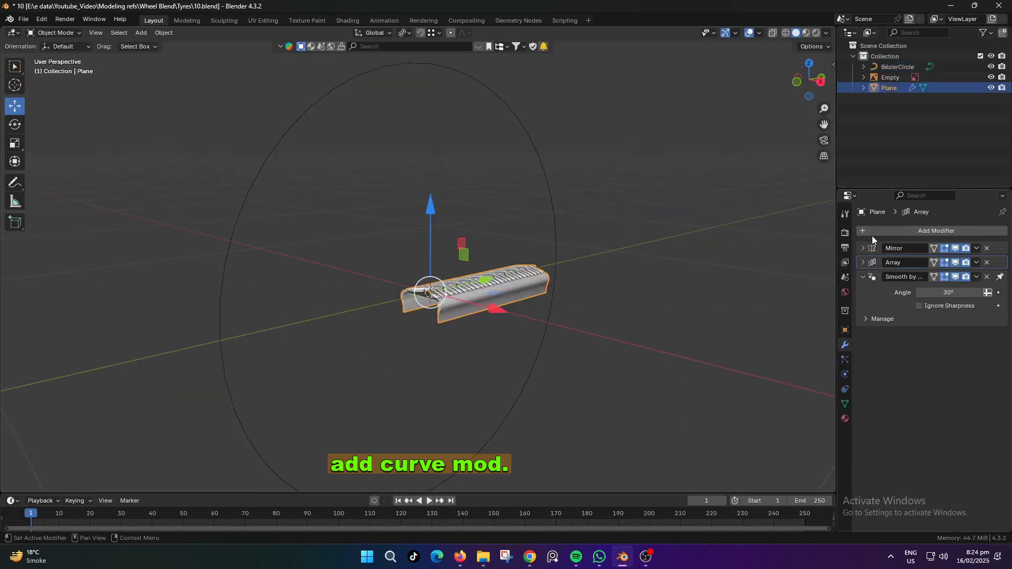
click(874, 231)
text(c)
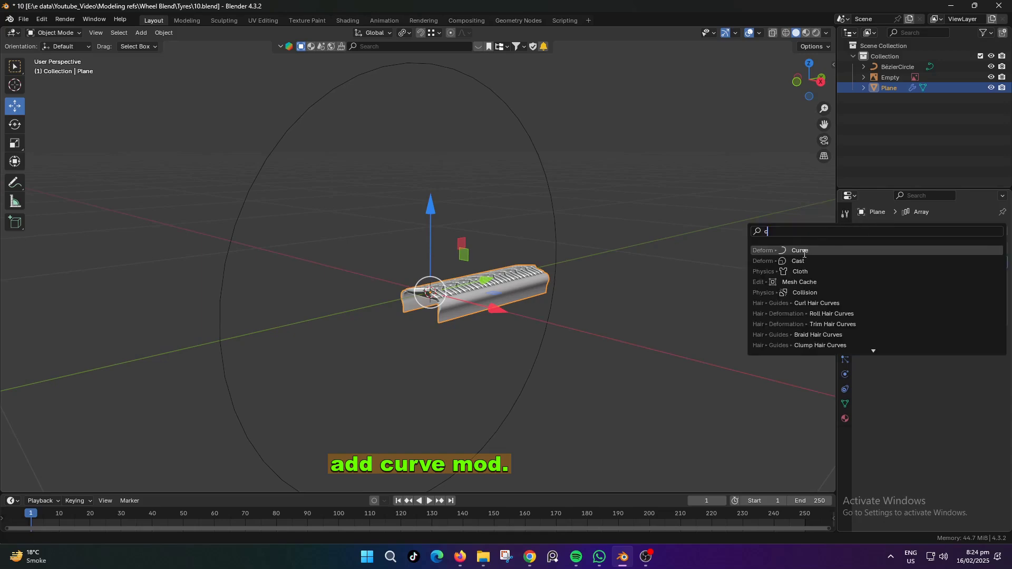
click(802, 250)
click(987, 292)
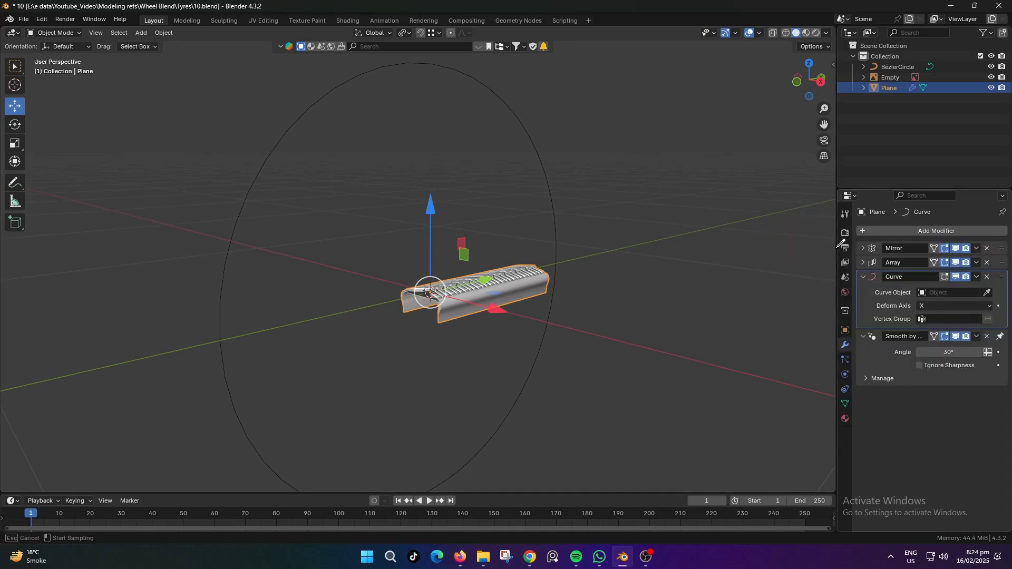
click(547, 185)
Scale the Bézier circle down to about 0.354 and reduce it further so the tread wraps around most of it
middle_drag(541, 191, 498, 334)
scroll(487, 308, up, 2)
click(443, 273)
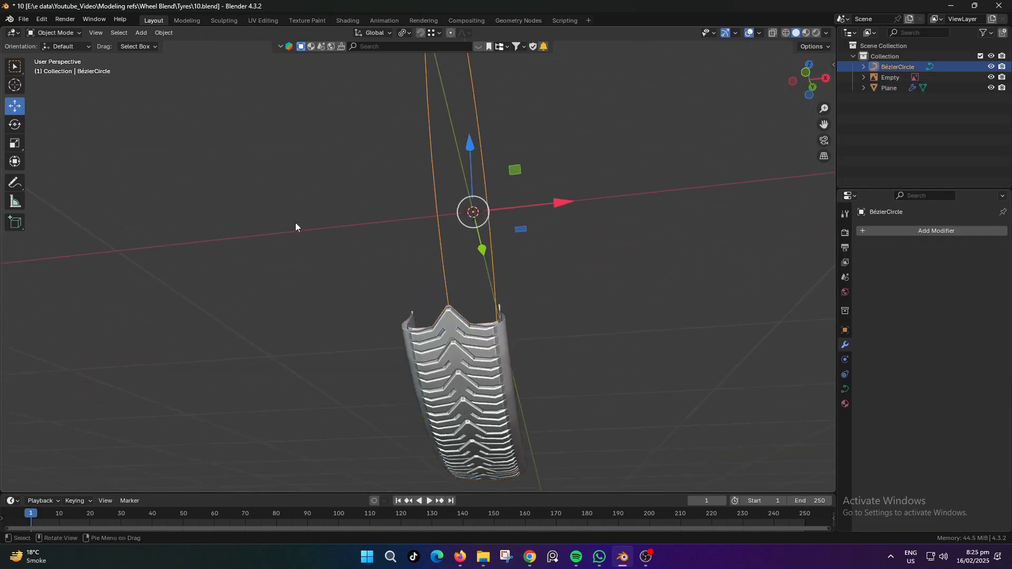
key(s)
click(436, 264)
middle_drag(436, 264, 579, 380)
key(s)
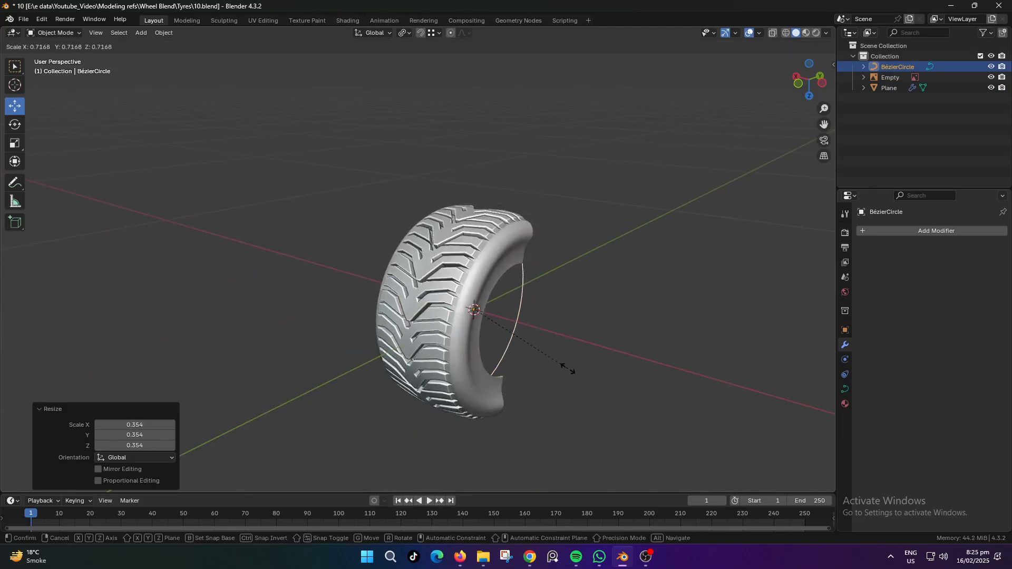
click(577, 373)
Raise the count of the tread object's Array modifier to 19
click(462, 269)
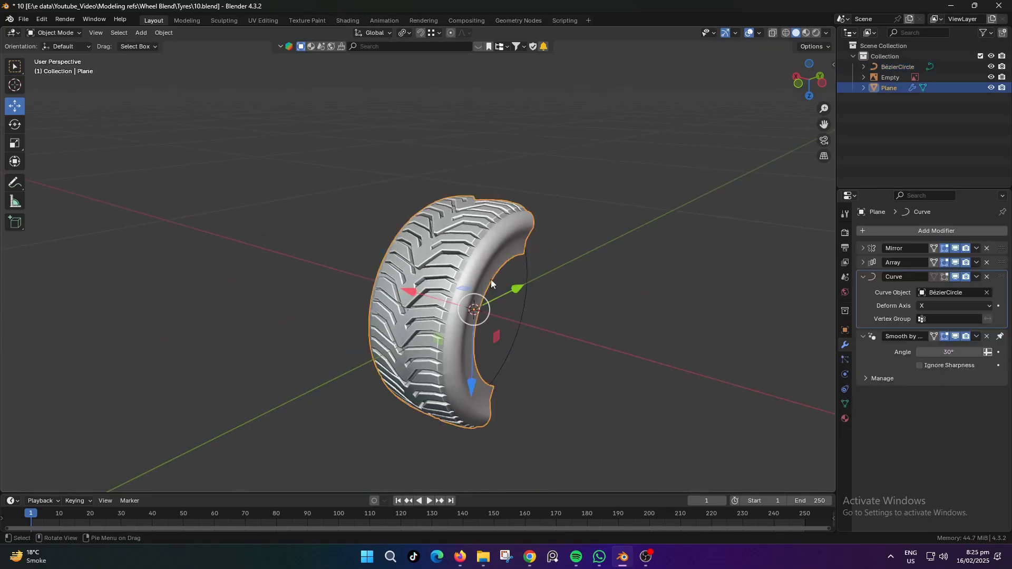
middle_drag(492, 279, 548, 277)
scroll(548, 278, up, 2)
middle_drag(601, 332, 592, 342)
scroll(591, 342, up, 1)
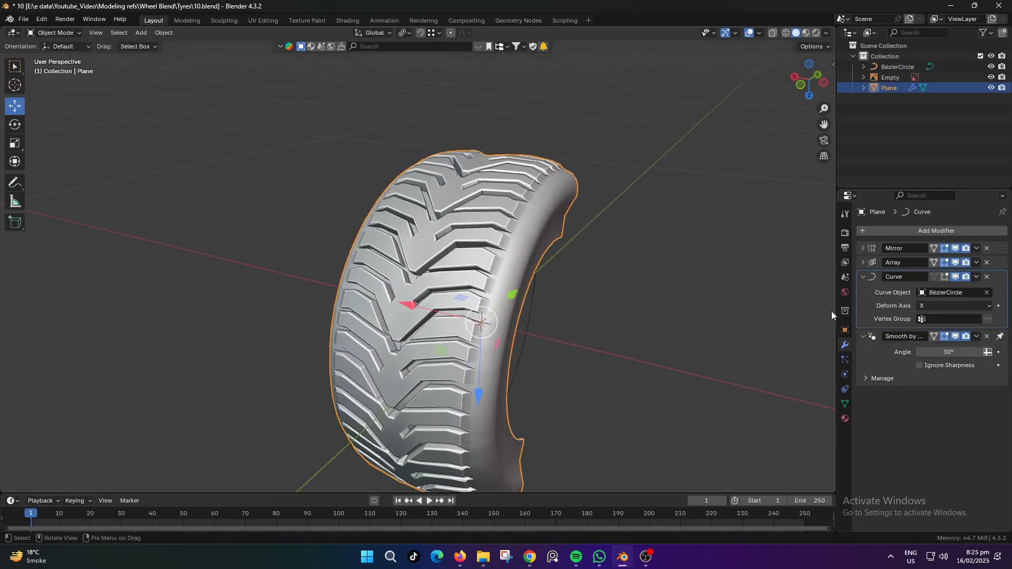
click(863, 263)
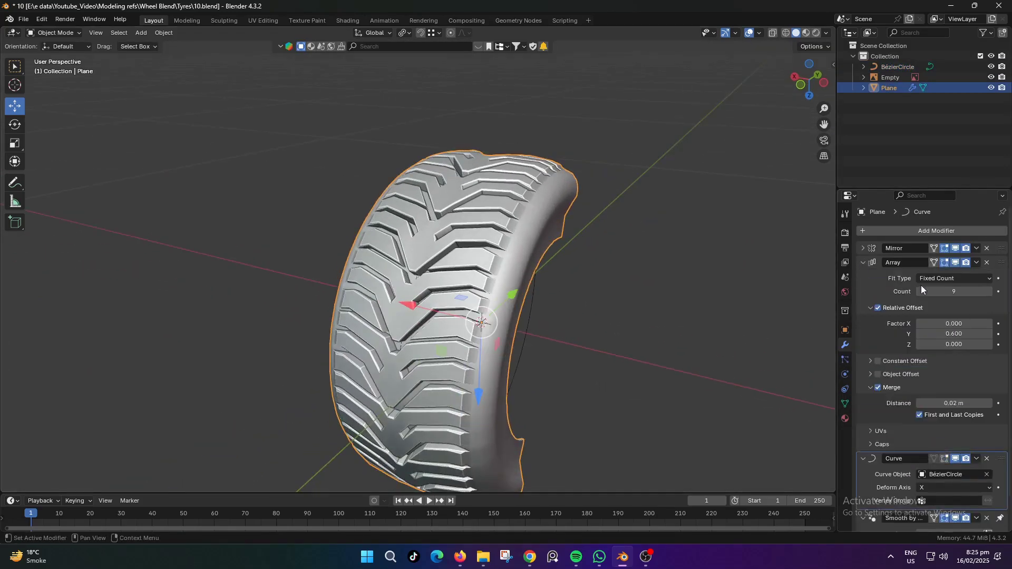
click(990, 293)
click(990, 293)
click(990, 292)
click(990, 293)
click(990, 293)
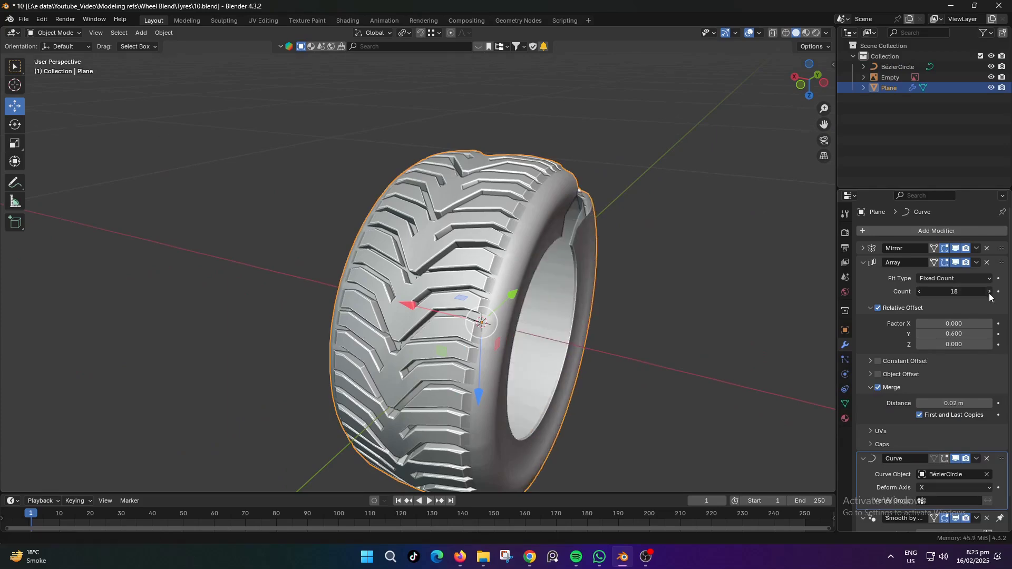
click(990, 296)
Scale the Bézier circle up by about 1.3, and scale it slightly back down
middle_drag(631, 316, 556, 327)
shift+middle_drag(706, 316, 499, 321)
scroll(499, 321, up, 1)
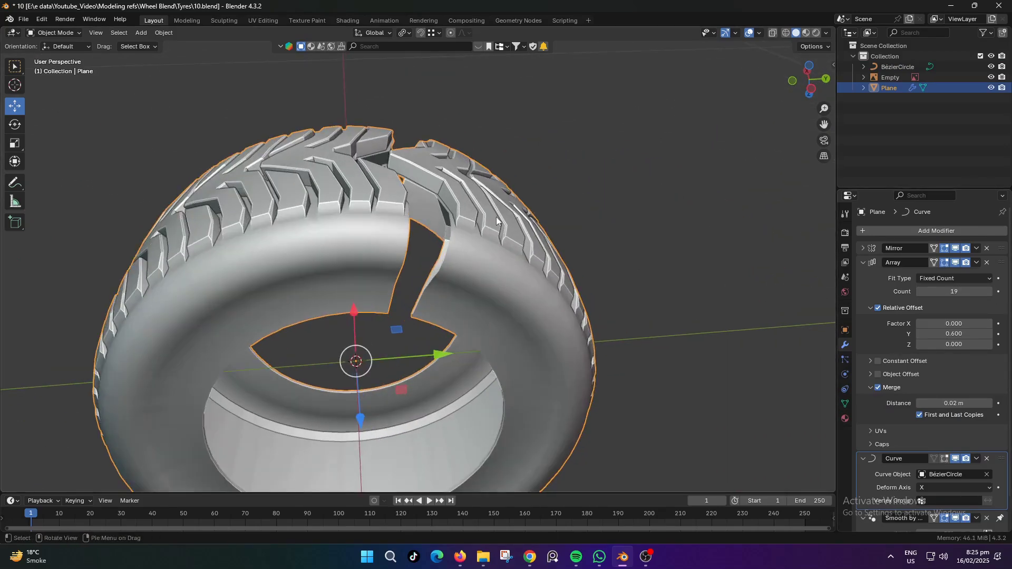
middle_drag(504, 180, 489, 193)
click(906, 68)
key(s)
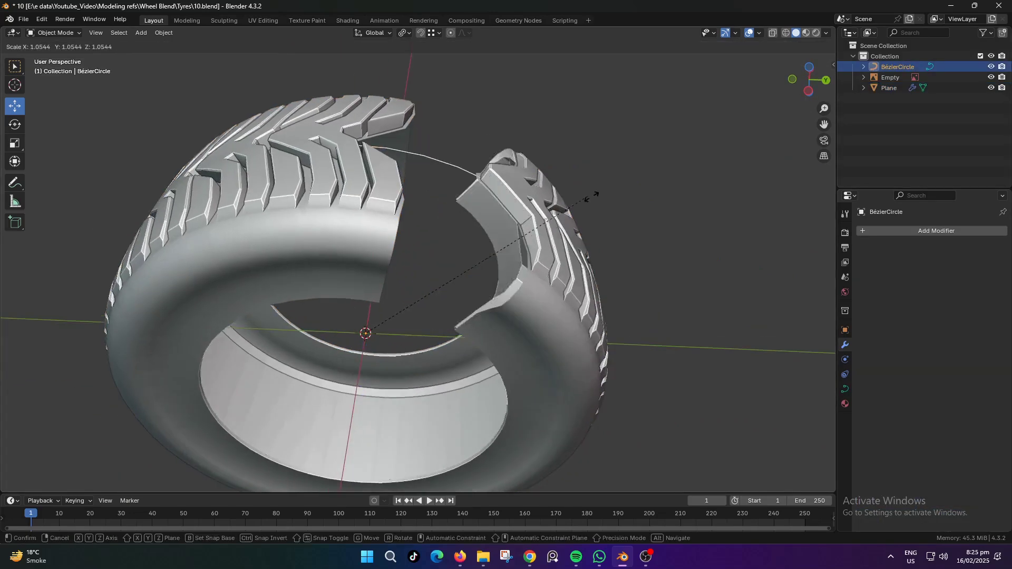
click(656, 196)
key(s)
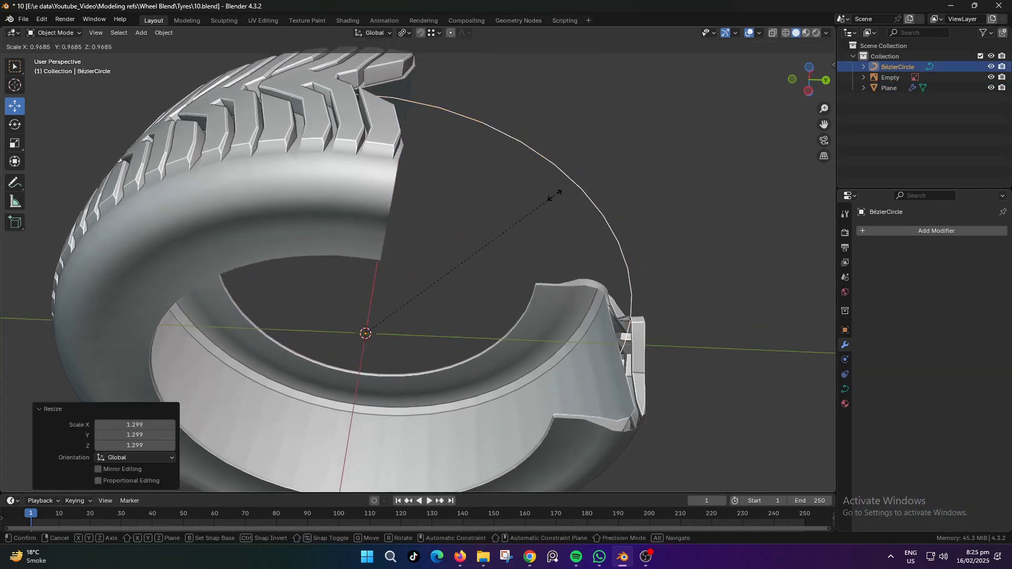
click(535, 195)
Increase the tread object's Array count to 24 to close the gap in the ring
click(382, 198)
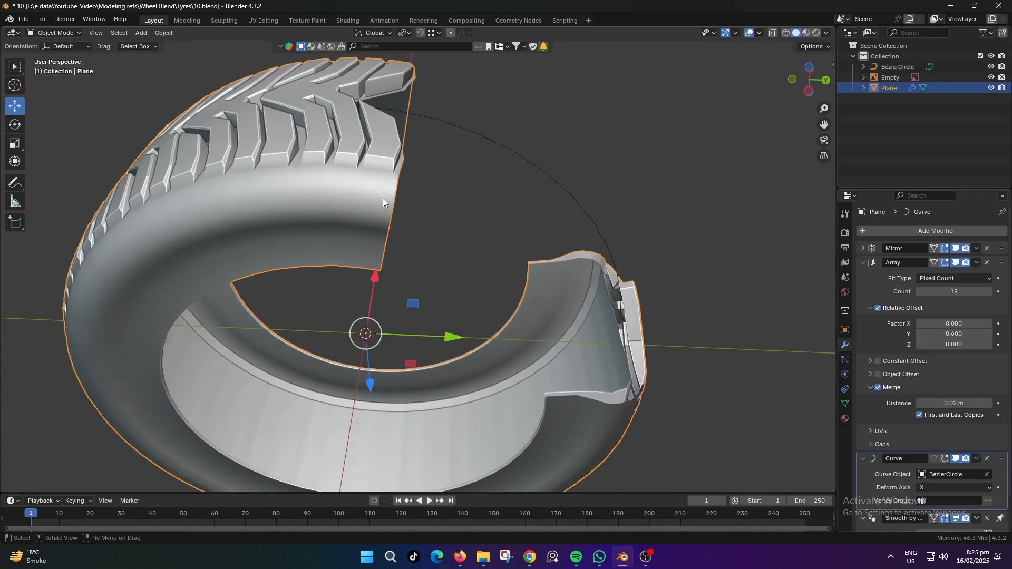
click(989, 296)
click(989, 297)
click(989, 296)
click(989, 296)
click(989, 296)
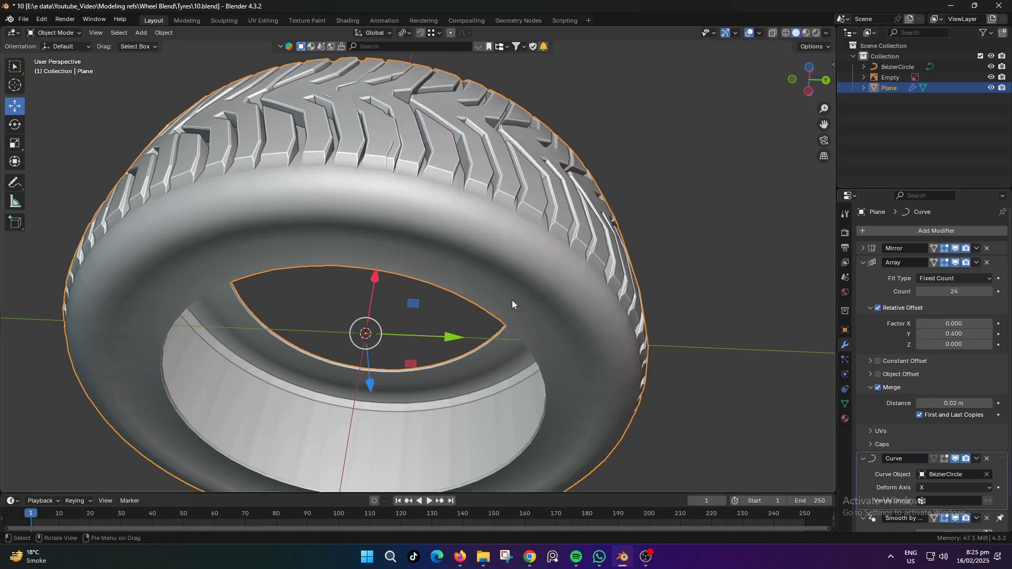
middle_drag(512, 301, 497, 270)
Widen the tyre object by scaling it about 1.13 along the X axis
click(891, 67)
scroll(545, 204, down, 1)
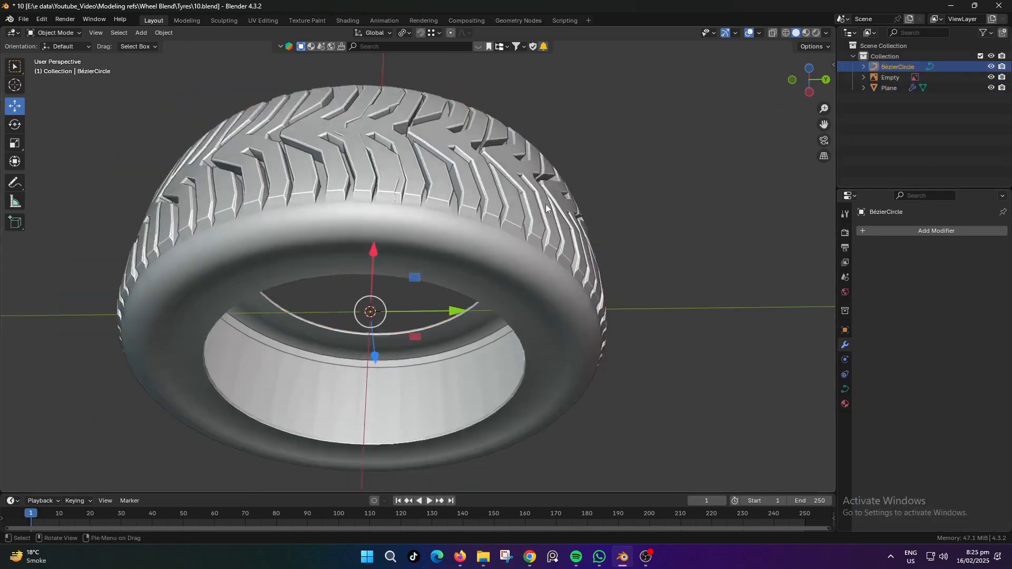
middle_drag(422, 295, 431, 257)
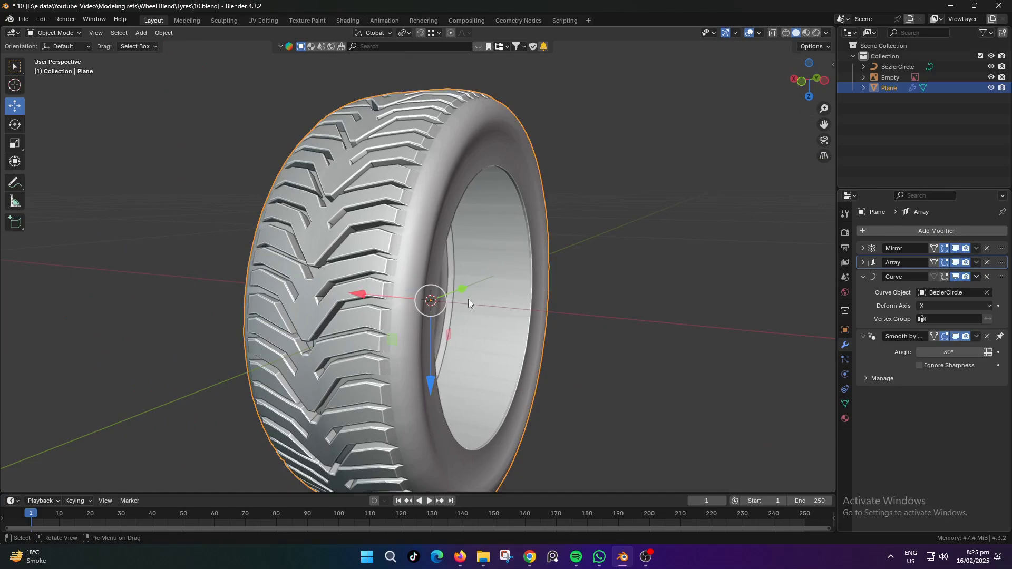
key(s)
key(x)
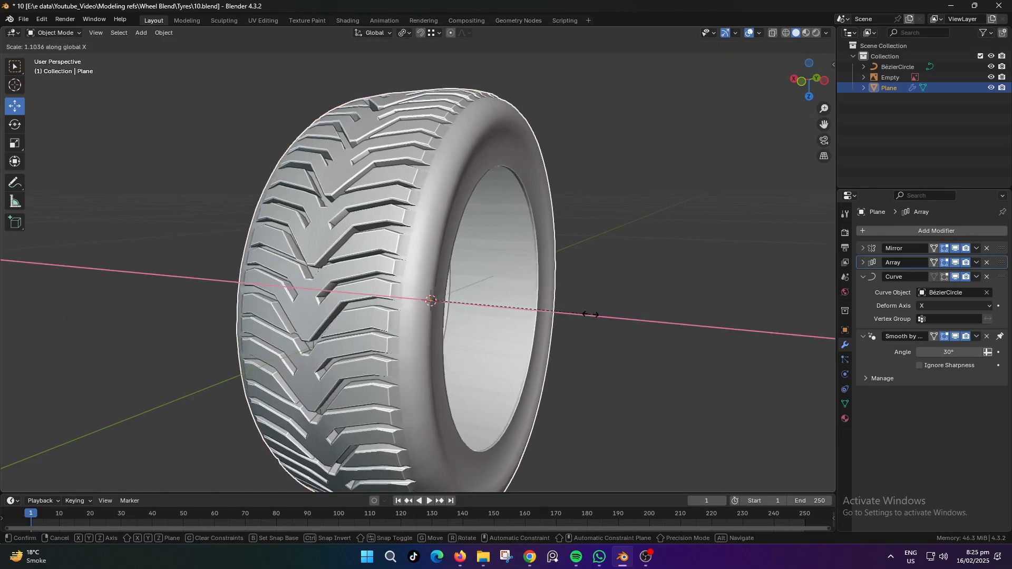
click(596, 315)
middle_drag(595, 316, 584, 288)
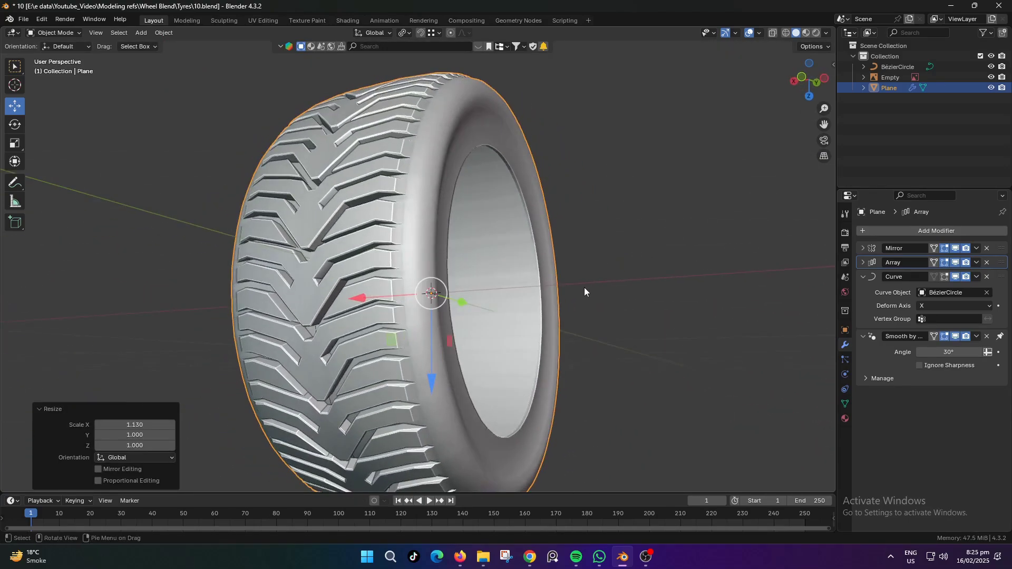
In Edit Mode, move the horizontal edge loop low on the sidewall outward about 0.003 m along X
key(Tab)
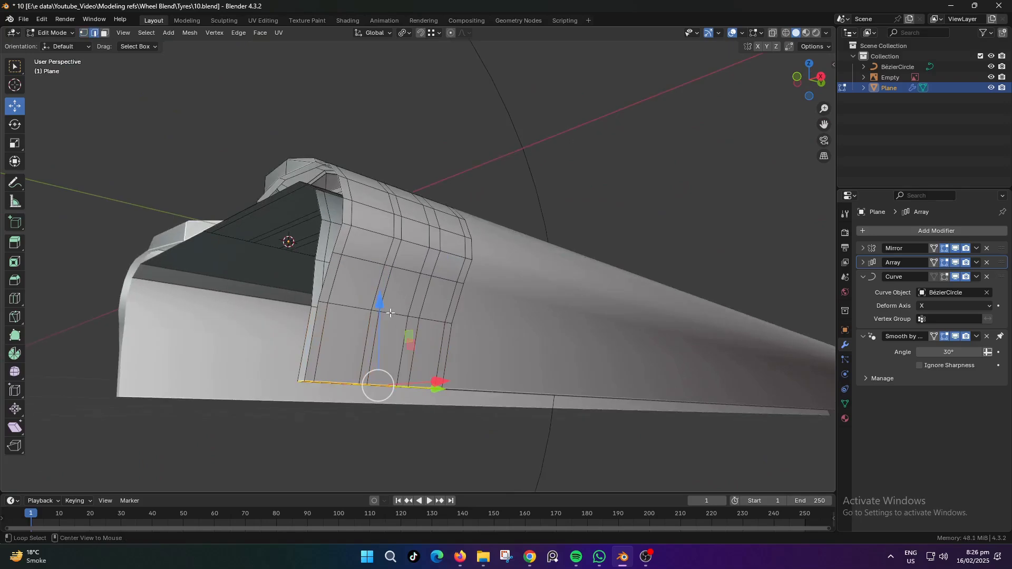
alt+click(391, 313)
middle_drag(391, 313, 502, 334)
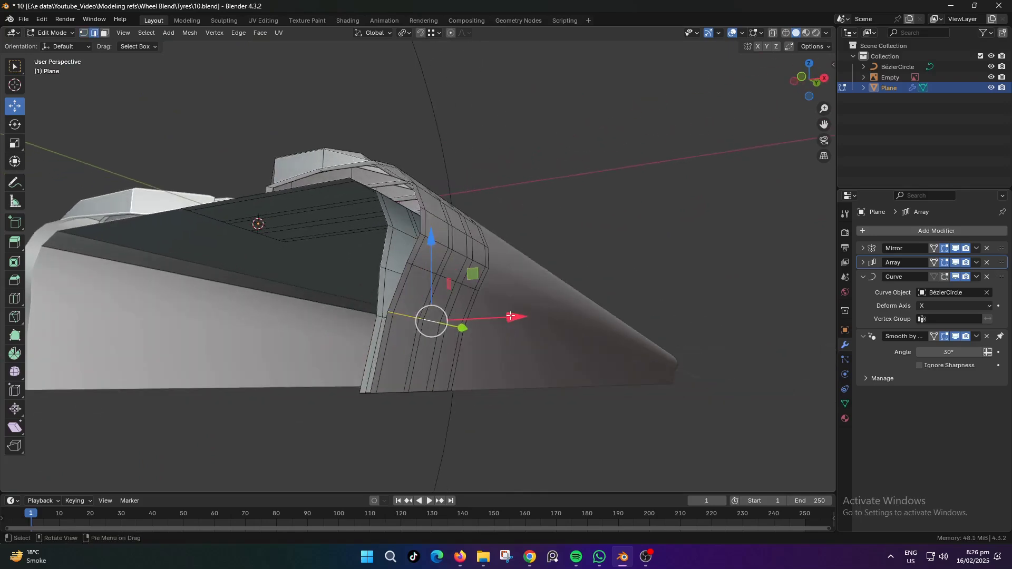
drag(511, 316, 519, 284)
Nudge the sidewall edge loop above the previous one slightly outward along X in two small moves
scroll(469, 297, up, 2)
alt+click(425, 274)
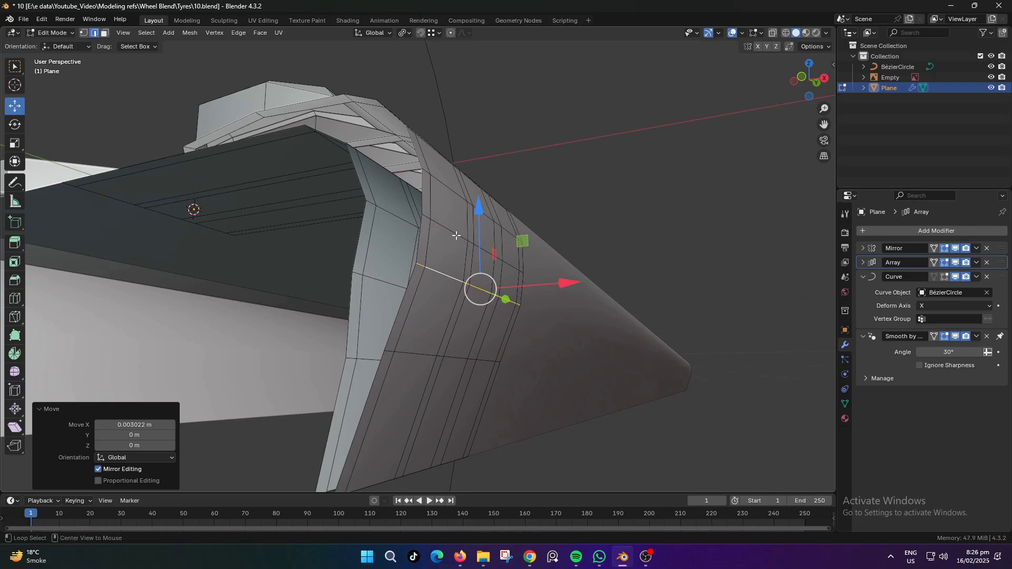
alt+click(455, 235)
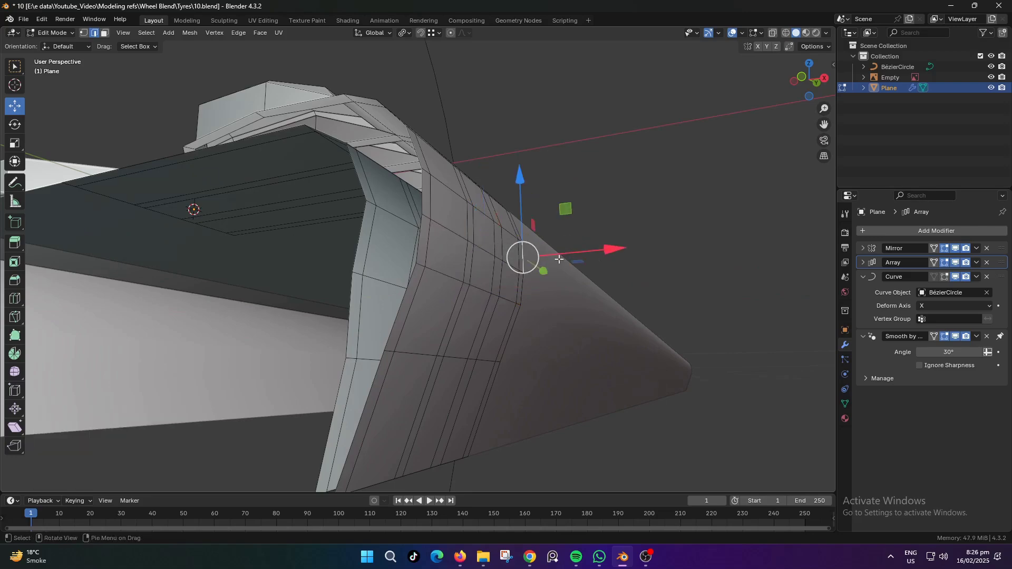
drag(574, 245, 576, 245)
middle_drag(576, 245, 573, 289)
drag(570, 324, 572, 325)
key(g)
key(x)
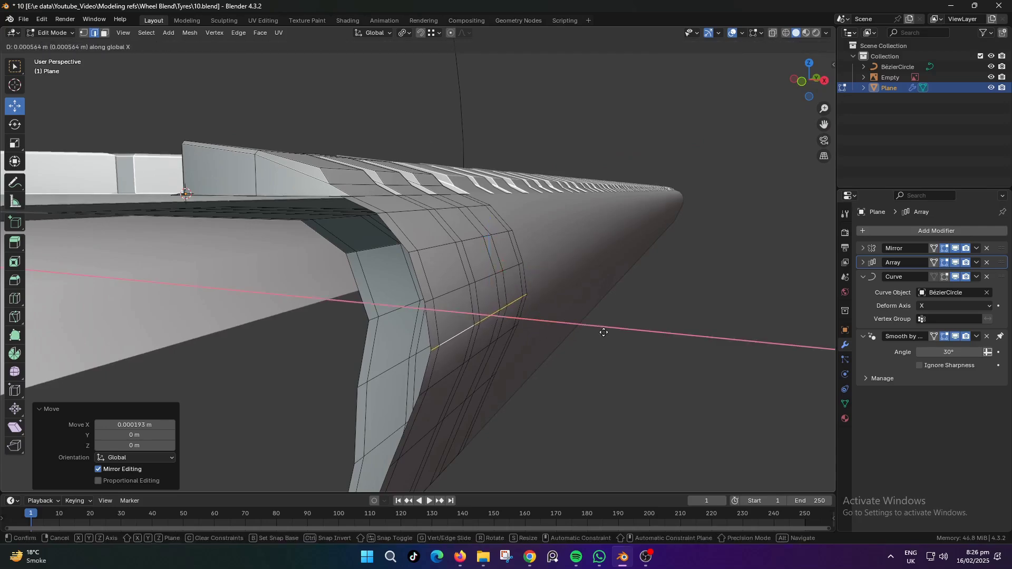
click(604, 332)
Move the next higher sidewall edge loop outward about 0.0001 m along X
alt+click(446, 290)
key(g)
key(x)
click(565, 315)
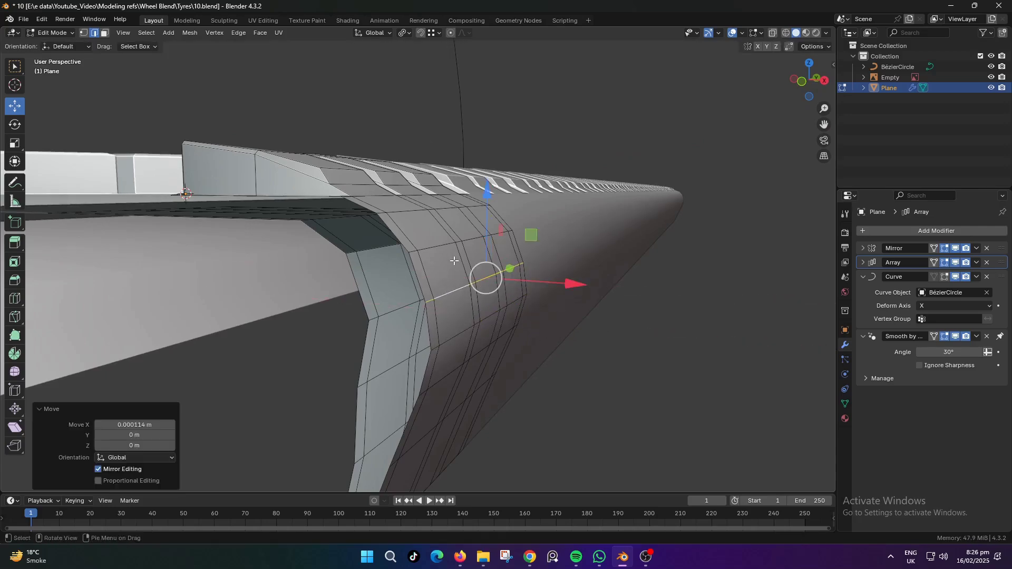
Return to Object Mode and save the file
key(Tab)
scroll(461, 274, down, 6)
key(ctrl+s)
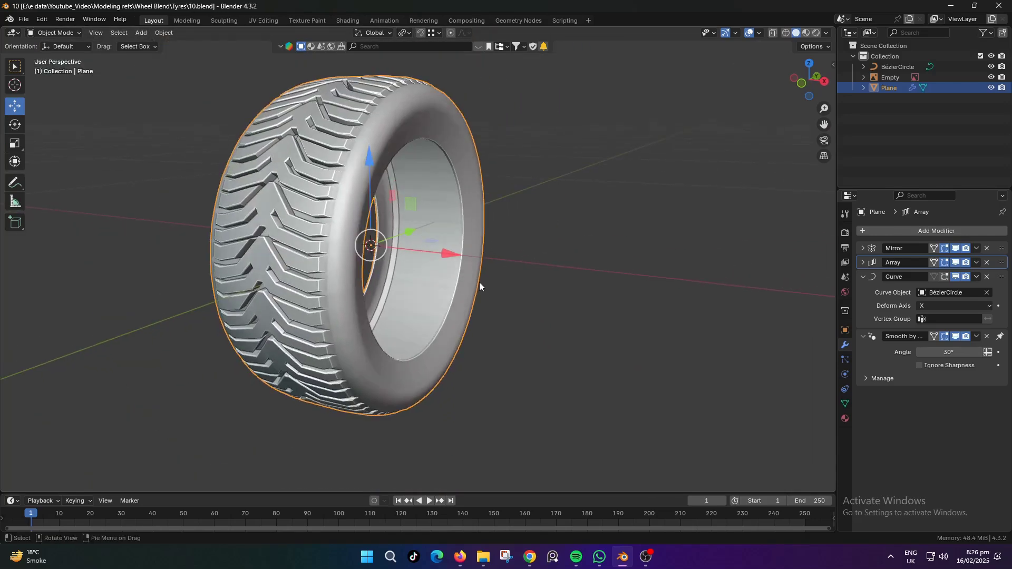
Deselect the tyre and turn on the Wireframe overlay
scroll(479, 283, down, 3)
middle_drag(479, 283, 519, 263)
click(595, 285)
scroll(346, 304, up, 2)
scroll(346, 304, up, 3)
scroll(466, 271, down, 2)
key(q)
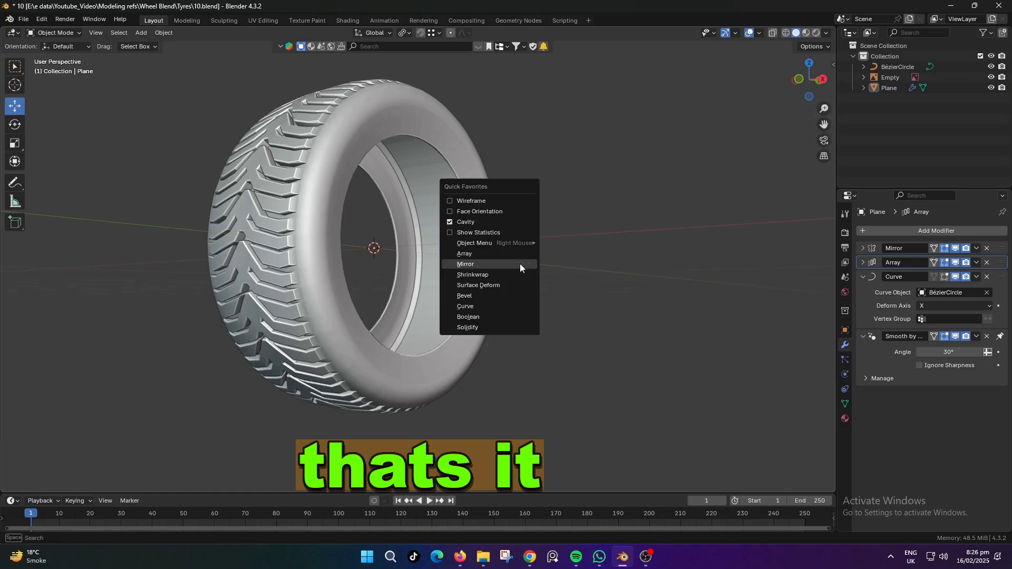
click(465, 202)
Examine the wireframe topology of the tyre's tread and sidewall up close
scroll(365, 283, up, 4)
middle_drag(372, 201, 382, 237)
scroll(367, 284, up, 2)
scroll(375, 289, down, 3)
click(476, 331)
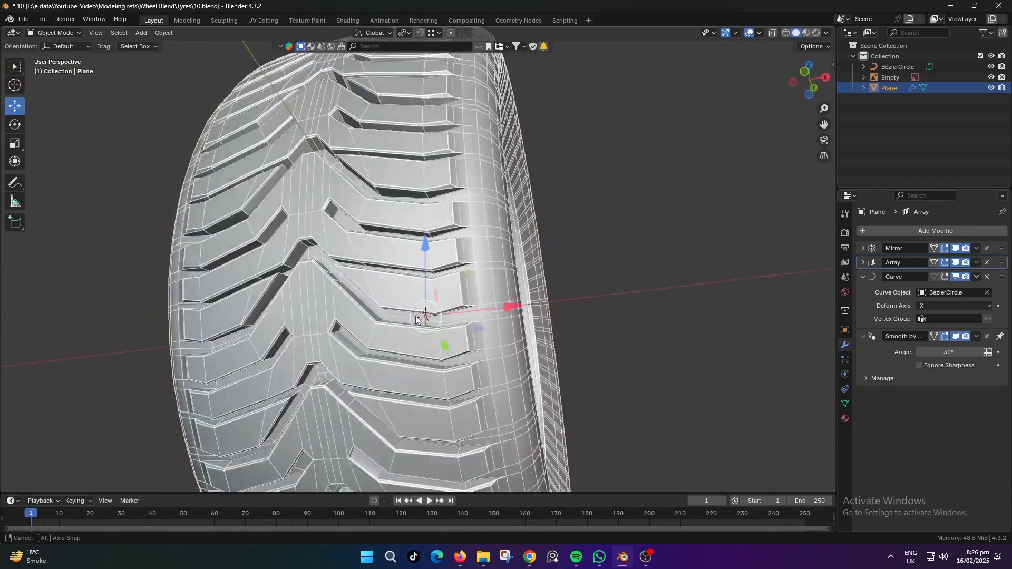
scroll(427, 347, up, 2)
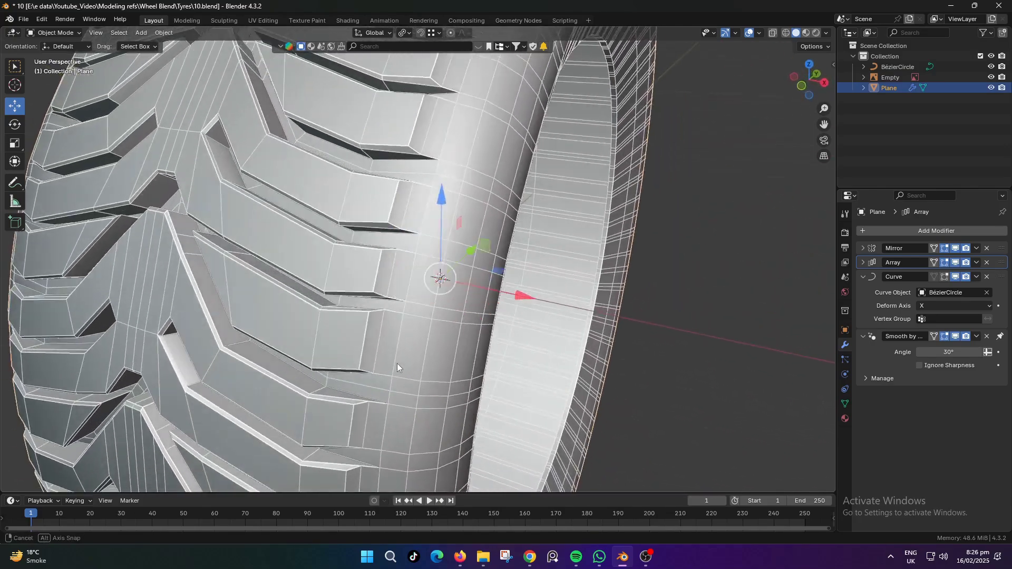